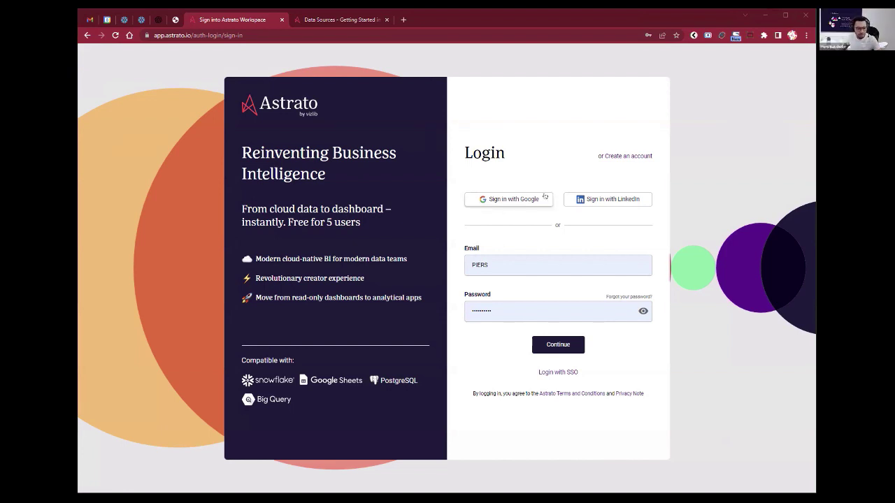
Sign in to the Astrato workspace with the Astrato Google account
{"action": "left_click", "coordinate": [521, 200]}
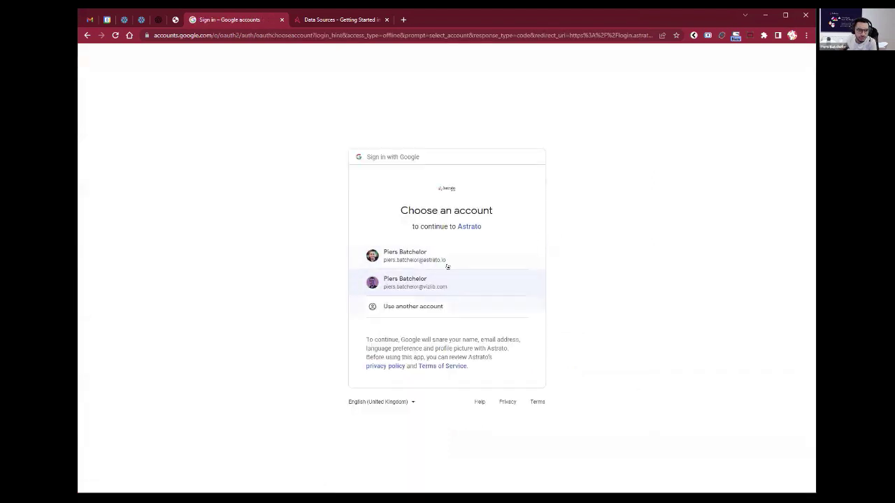
{"action": "left_click", "coordinate": [451, 259]}
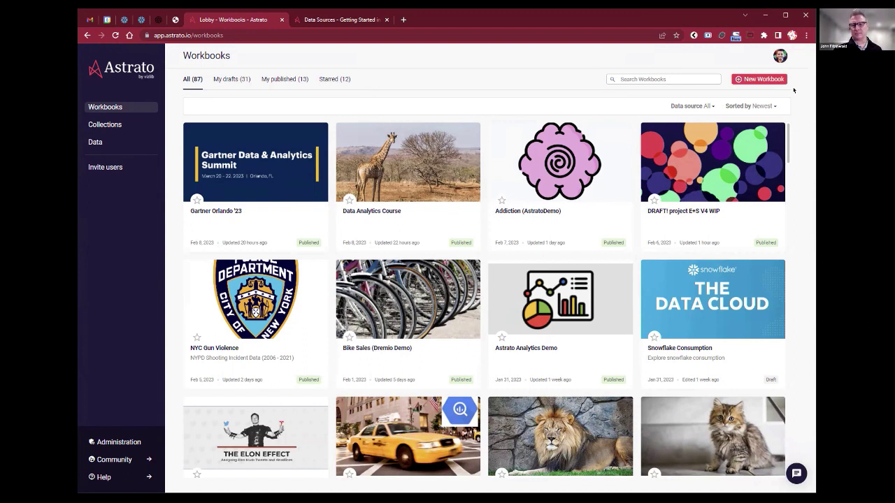
Review the administration area's System Settings and the login providers offered for a new enterprise connection
{"action": "left_click", "coordinate": [112, 441]}
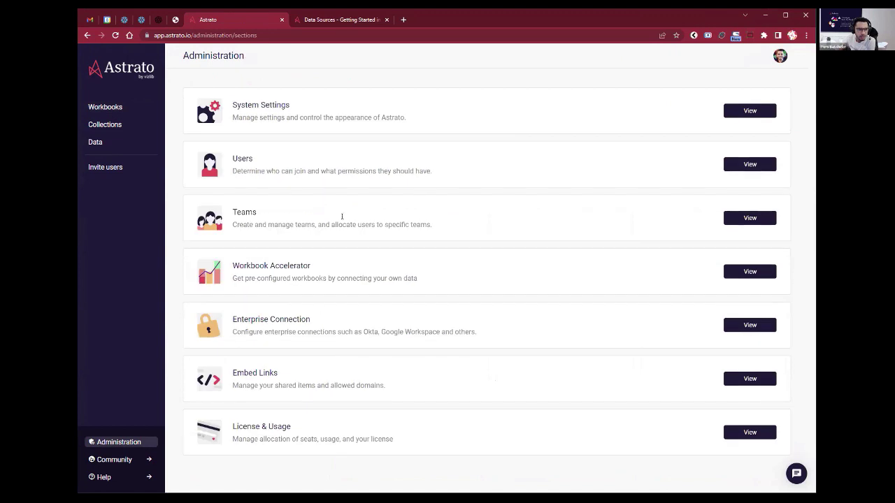
{"action": "left_click", "coordinate": [751, 110]}
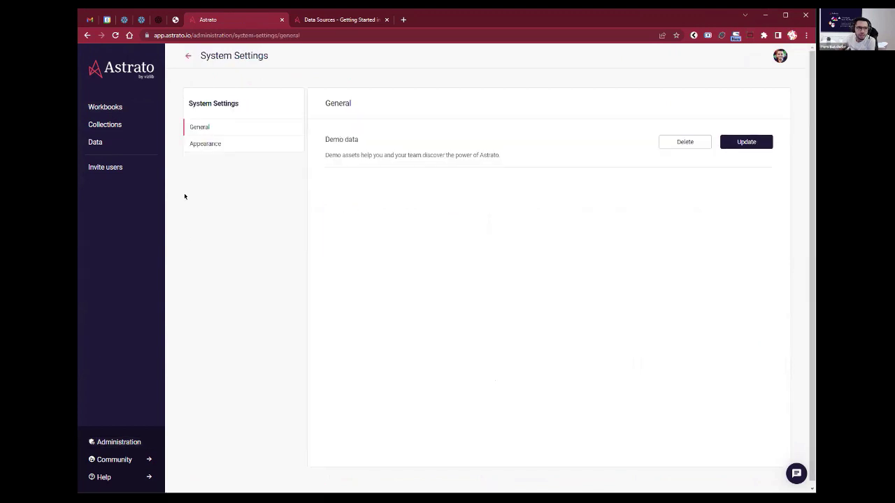
{"action": "left_click", "coordinate": [188, 51]}
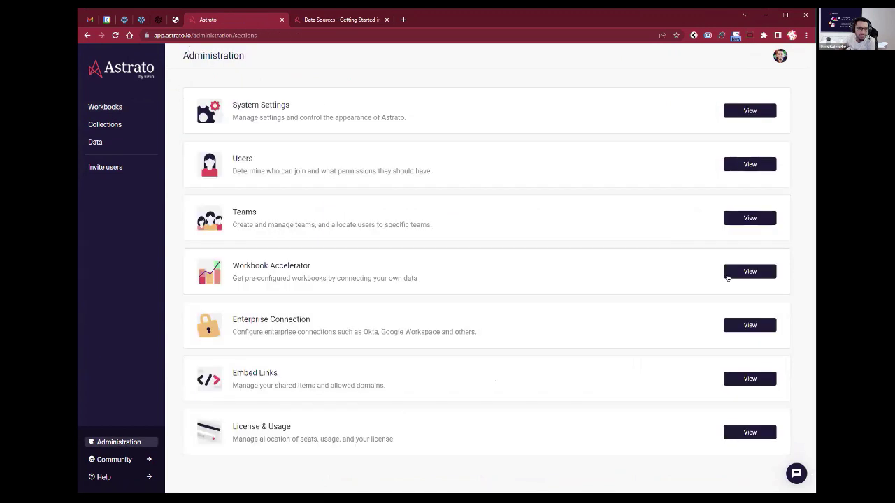
{"action": "left_click", "coordinate": [738, 324]}
{"action": "left_click", "coordinate": [509, 288]}
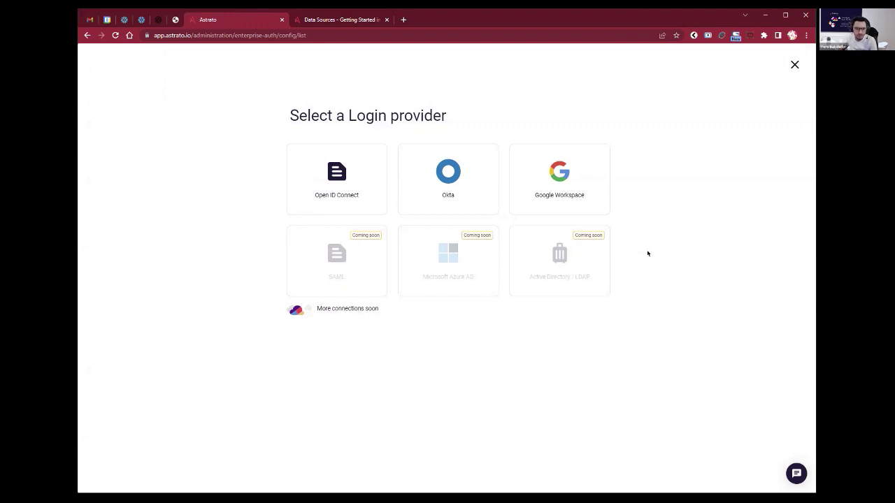
{"action": "left_click", "coordinate": [793, 65]}
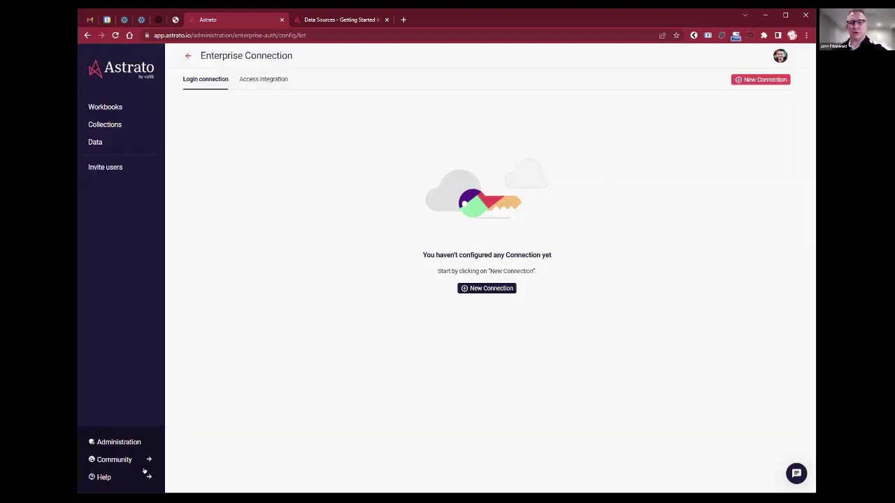
Add a colleague's e-mail address as a Creator to a user invitation, discard it unsent and return to the administration overview
{"action": "left_click", "coordinate": [116, 168]}
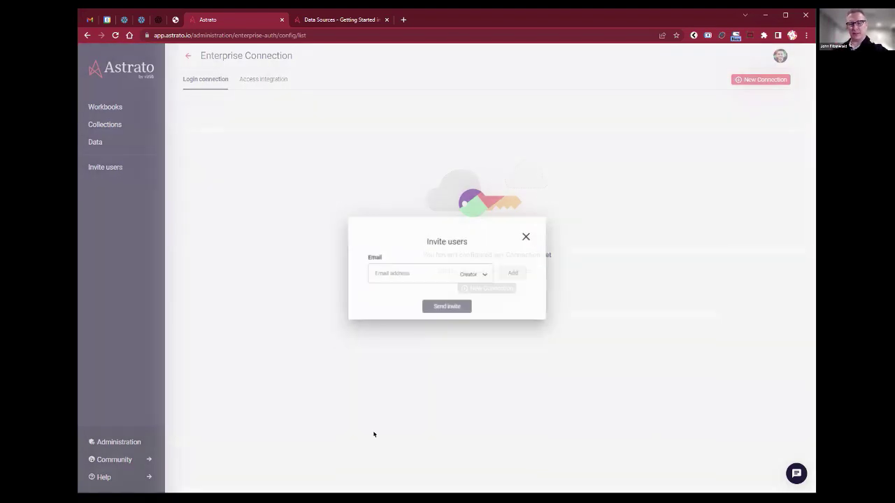
{"action": "left_click", "coordinate": [469, 276]}
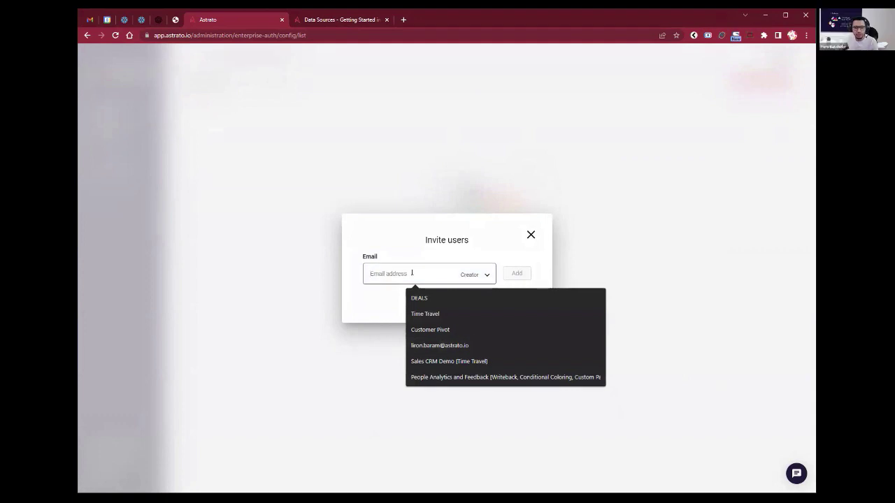
{"action": "left_click", "coordinate": [443, 344]}
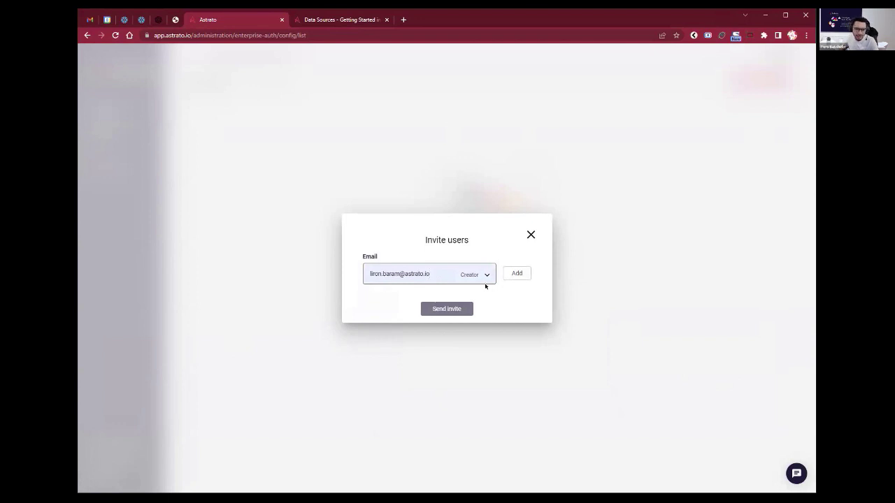
{"action": "left_click", "coordinate": [484, 275]}
{"action": "left_click", "coordinate": [476, 308]}
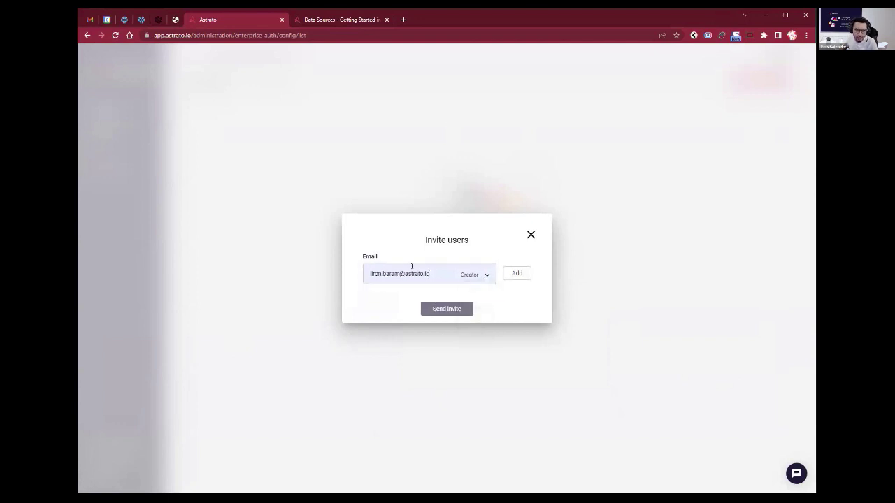
{"action": "left_click", "coordinate": [409, 273]}
{"action": "type", "text": "+2"}
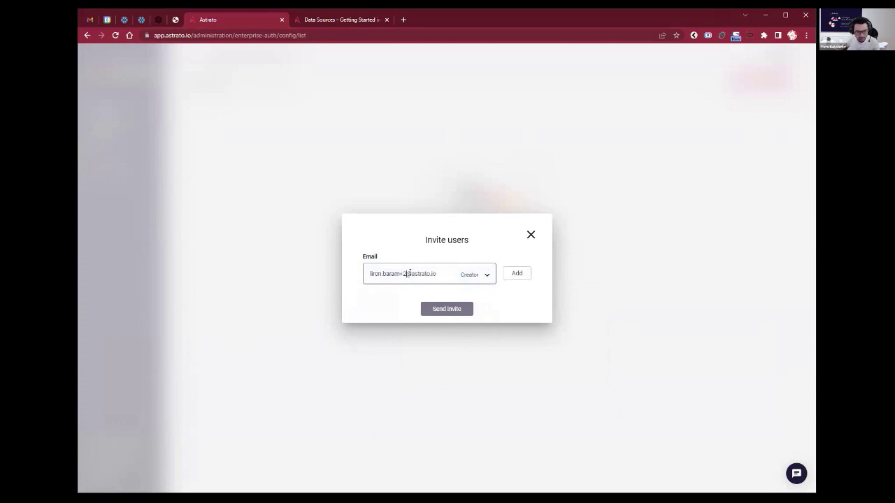
{"action": "left_click", "coordinate": [509, 273]}
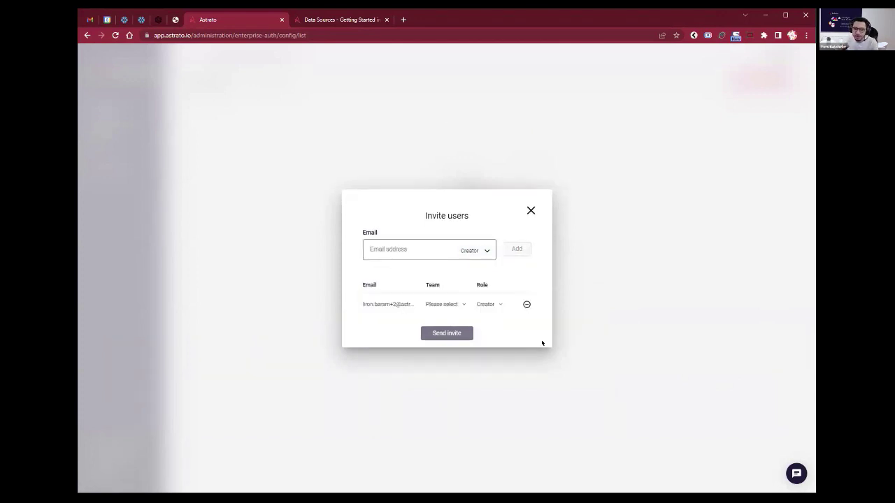
{"action": "left_click", "coordinate": [530, 209]}
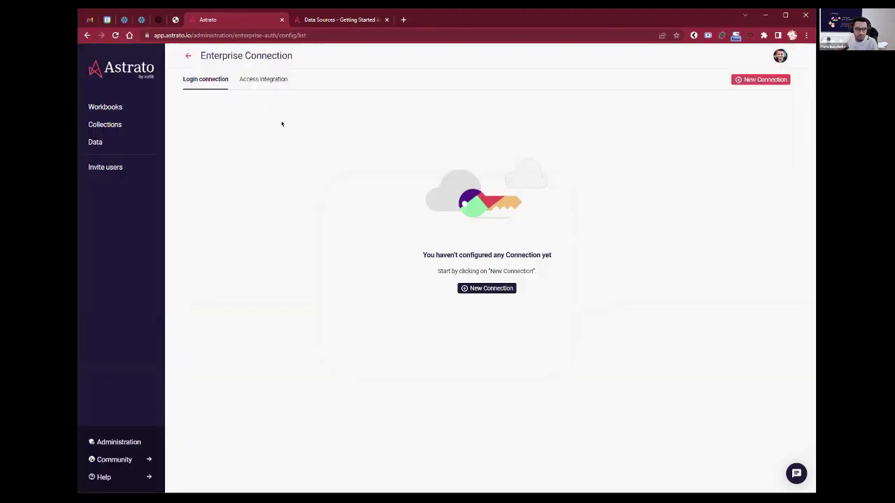
{"action": "left_click", "coordinate": [187, 55]}
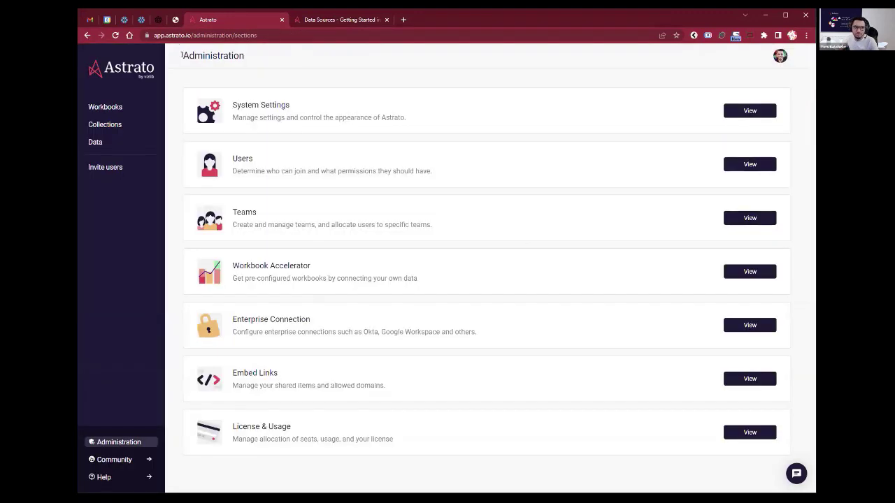
Start a new workbook and create a new data view from the "(Demodata source) Vizlib" connection, found by searching for "Demodata"
{"action": "left_click", "coordinate": [130, 105]}
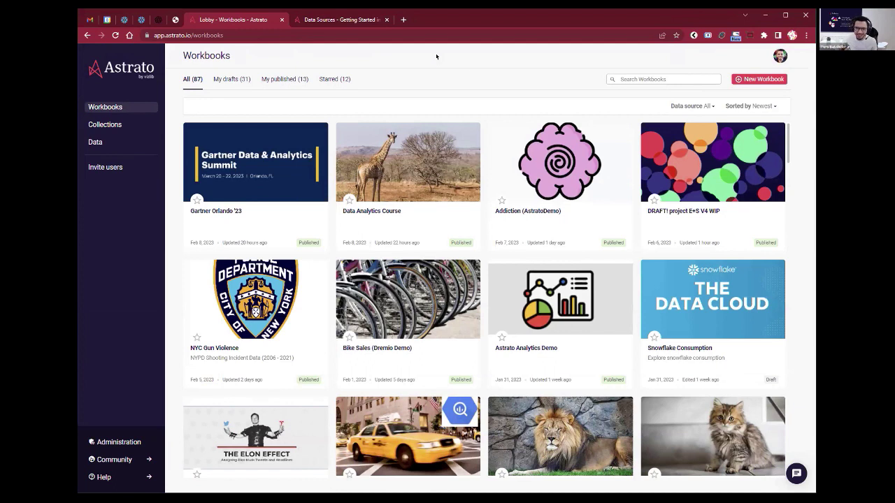
{"action": "left_click", "coordinate": [750, 82]}
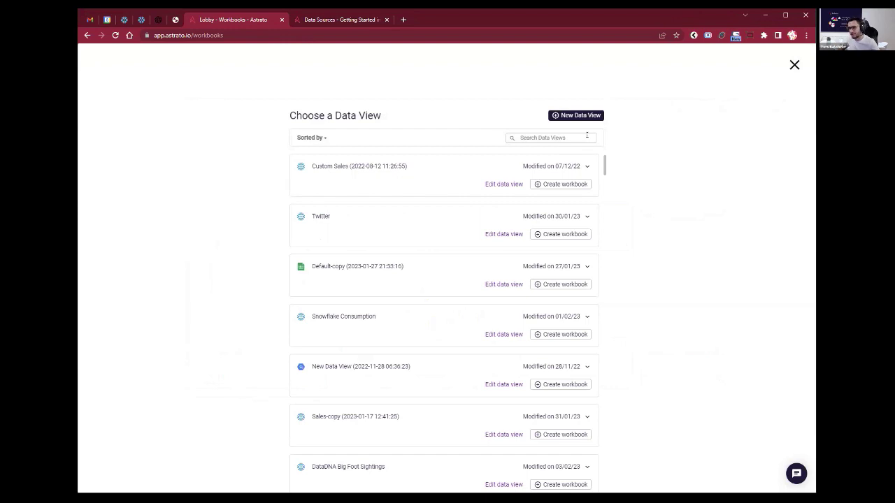
{"action": "left_click", "coordinate": [597, 116]}
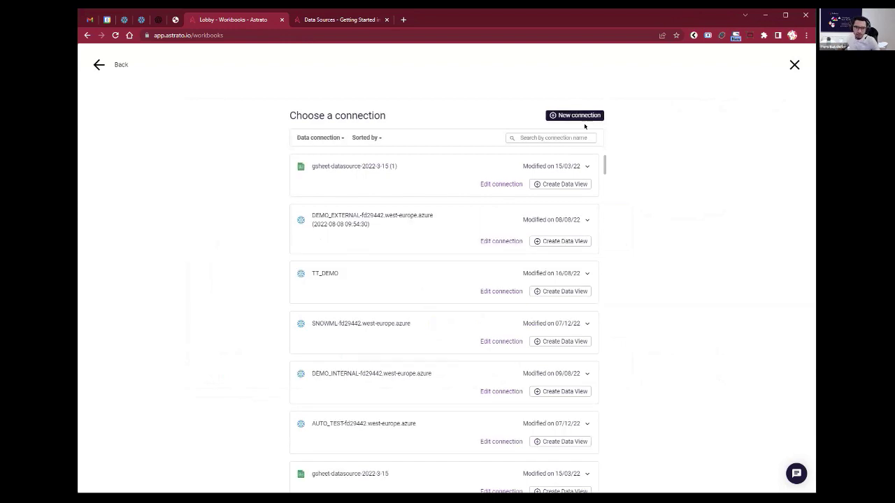
{"action": "left_click", "coordinate": [558, 137]}
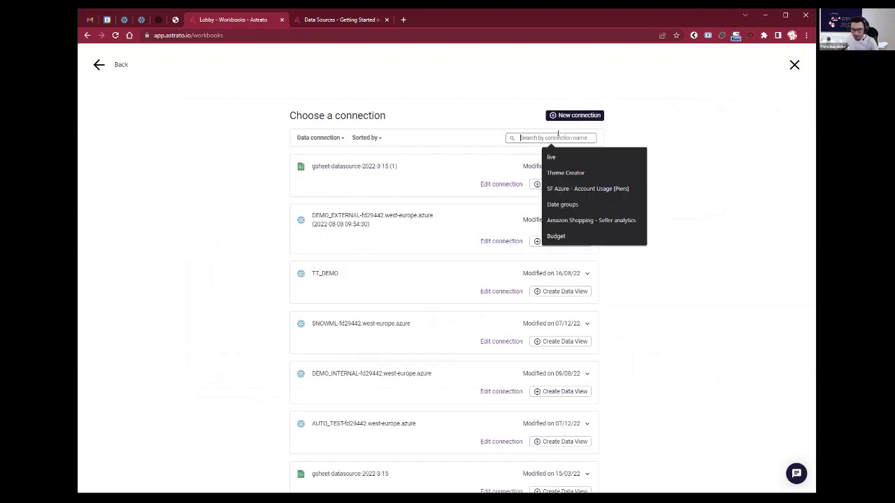
{"action": "left_click", "coordinate": [650, 249]}
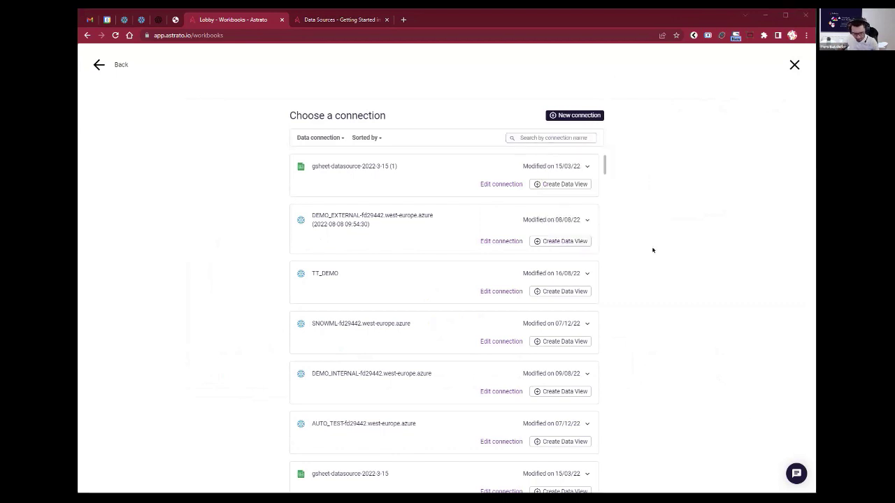
{"action": "left_click", "coordinate": [552, 137]}
{"action": "type", "text": "Demodata"}
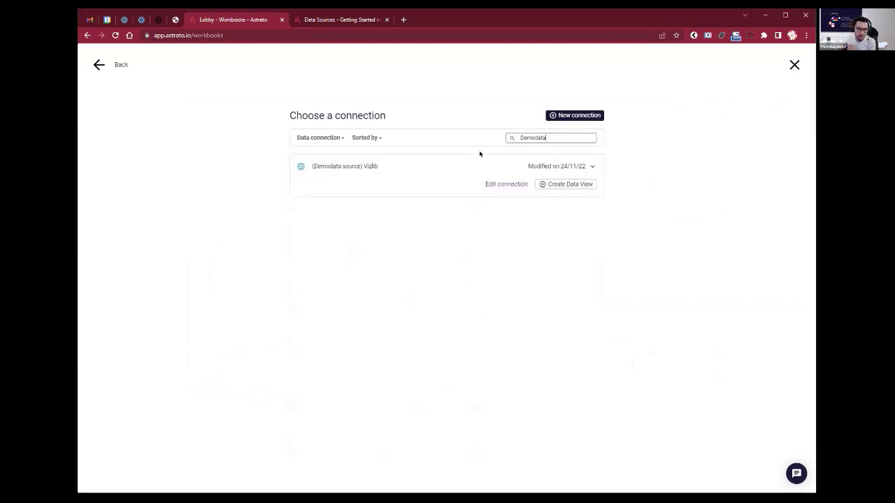
{"action": "left_click", "coordinate": [578, 183]}
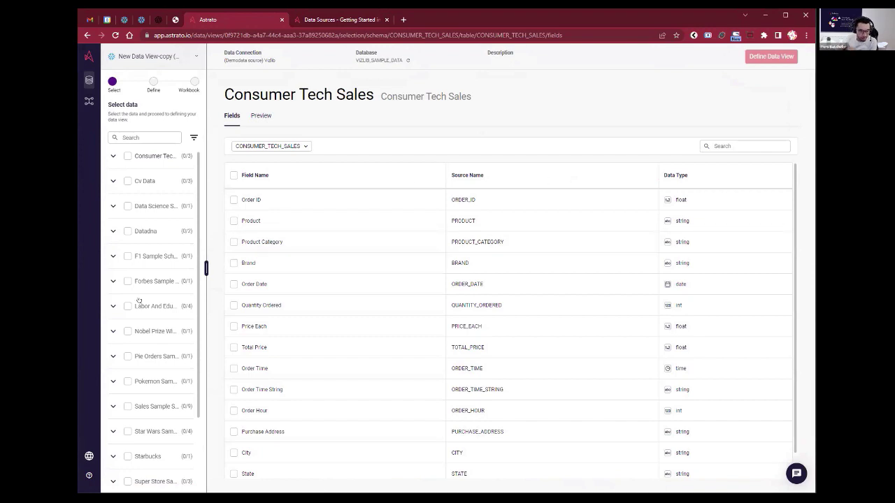
Select all fields of the Products table in the Sales Sample Schema
{"action": "scroll", "coordinate": [139, 301], "scroll_direction": "down", "scroll_amount": 2}
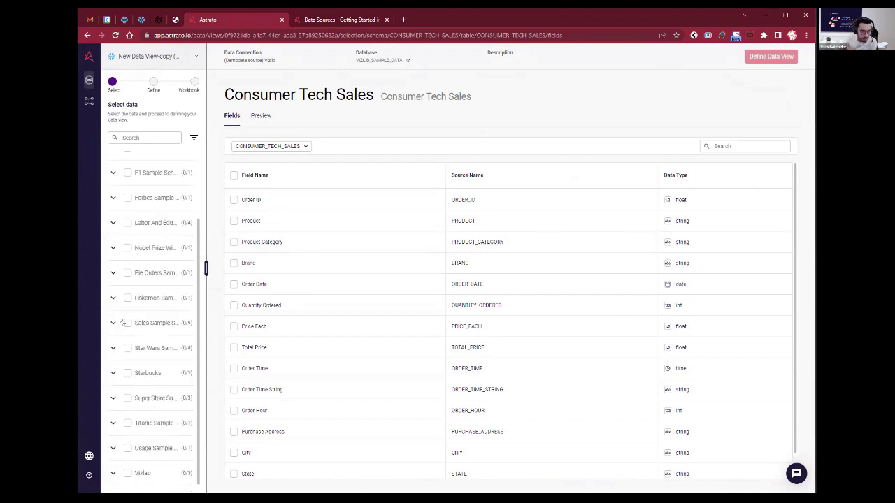
{"action": "left_click", "coordinate": [114, 322]}
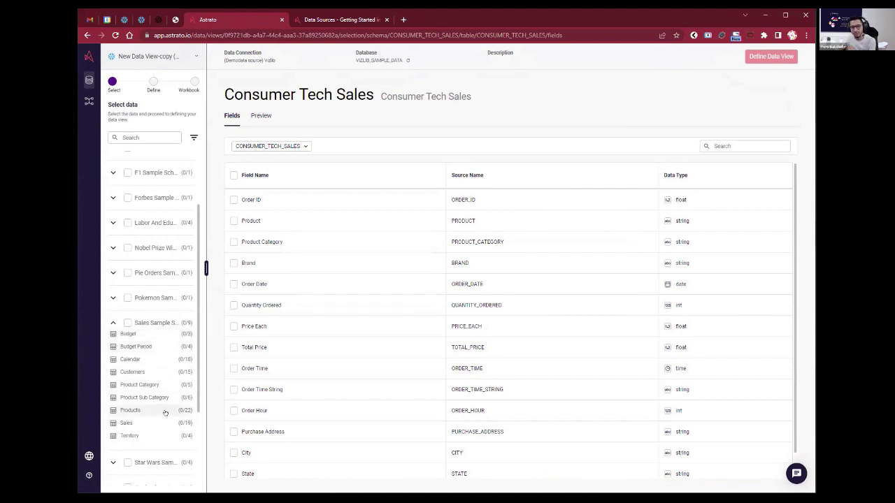
{"action": "left_click", "coordinate": [165, 412]}
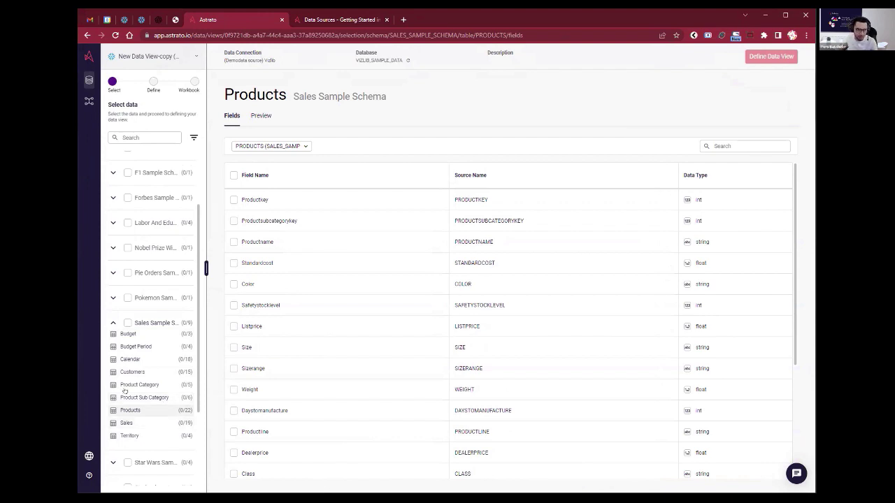
{"action": "left_click", "coordinate": [233, 175]}
Select all fields of the Sales and Territory tables in the Sales Sample Schema
{"action": "left_click", "coordinate": [186, 422]}
{"action": "left_click", "coordinate": [234, 176]}
{"action": "left_click", "coordinate": [130, 435]}
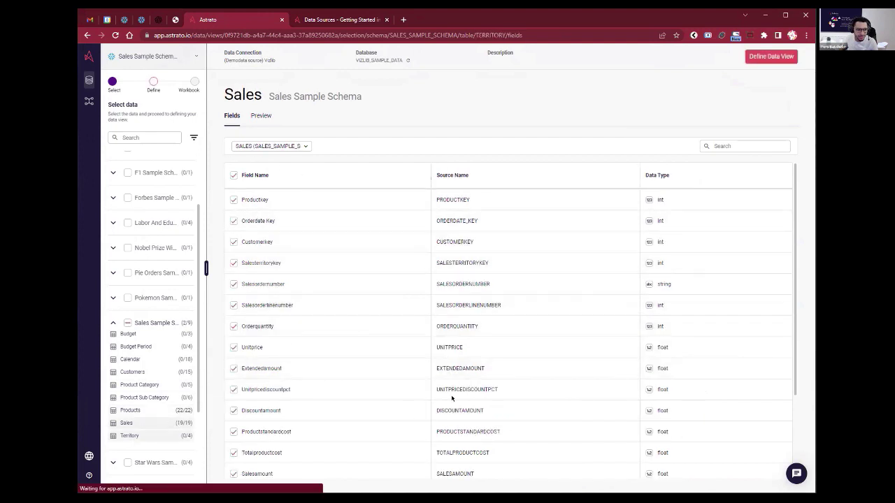
{"action": "left_click", "coordinate": [234, 175]}
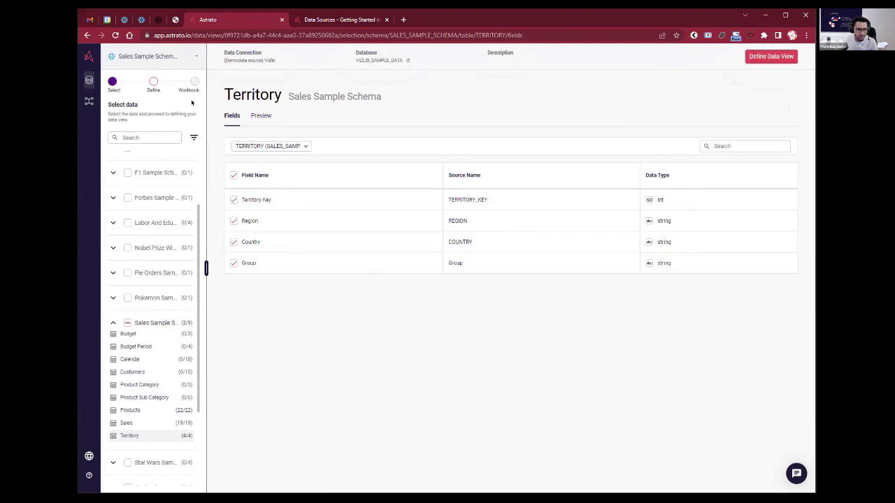
Proceed to defining the data view and apply all suggested joins between Territory, Products and Sales
{"action": "left_click", "coordinate": [153, 81]}
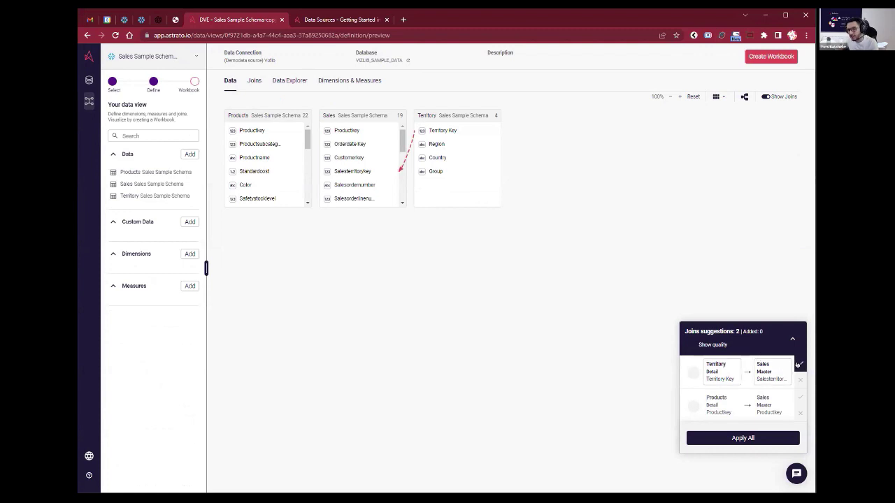
{"action": "left_click", "coordinate": [753, 438]}
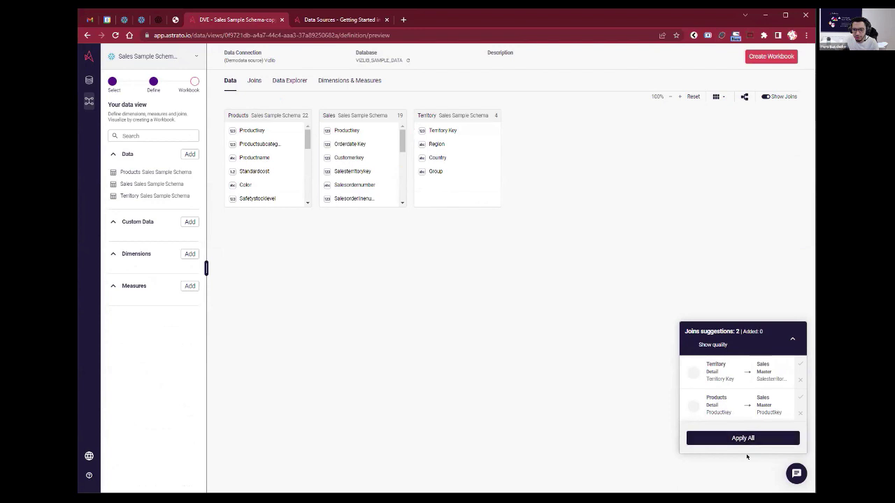
Calculate the quality of the Territory–Sales and Products–Sales joins
{"action": "left_click", "coordinate": [255, 81]}
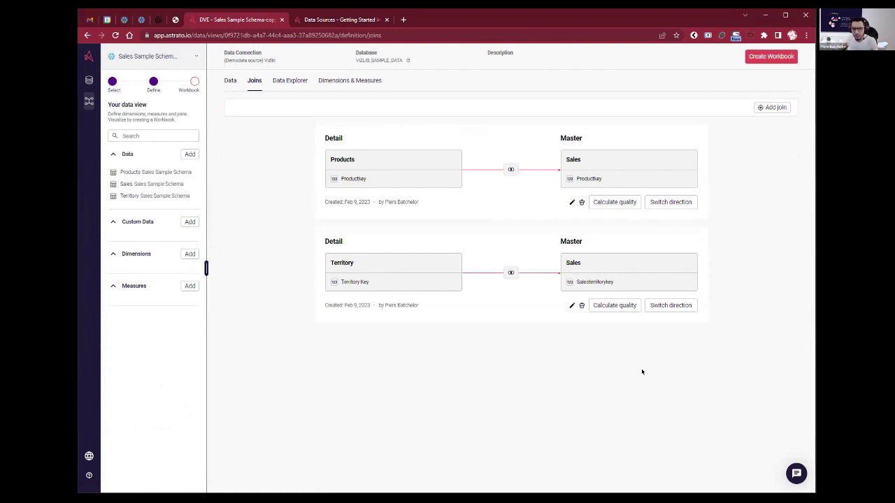
{"action": "left_click", "coordinate": [620, 304]}
{"action": "left_click", "coordinate": [620, 202]}
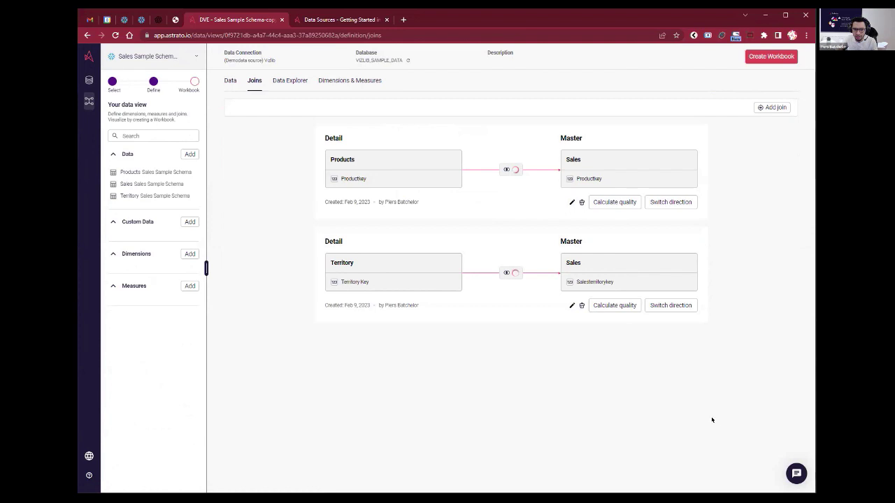
Examine the join quality details of the Products–Sales join, including key quality, overlap and orphans
{"action": "left_click", "coordinate": [513, 169]}
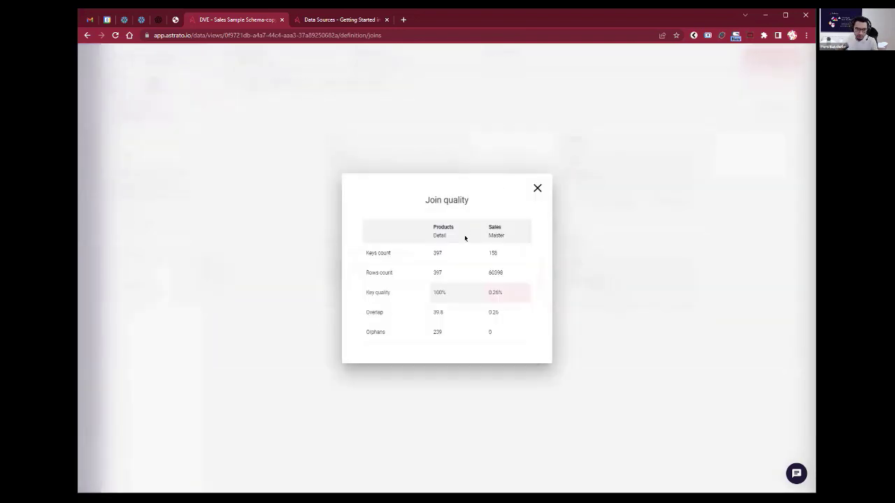
{"action": "double_click", "coordinate": [438, 293]}
{"action": "left_click", "coordinate": [452, 306]}
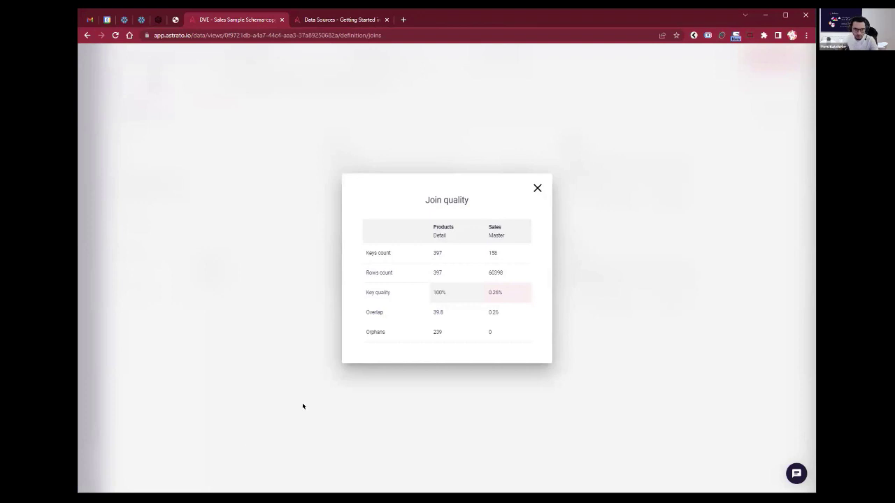
{"action": "scroll", "coordinate": [473, 304], "scroll_direction": "up", "scroll_amount": 4}
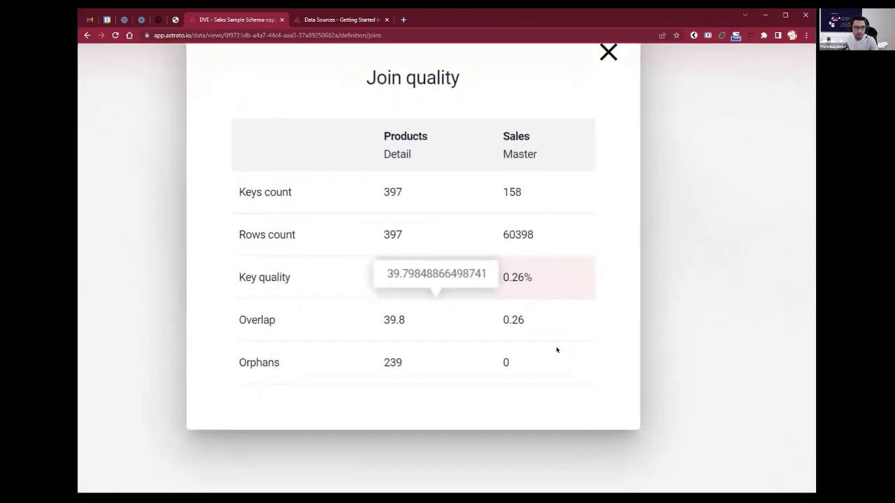
{"action": "scroll", "coordinate": [556, 346], "scroll_direction": "down", "scroll_amount": 5}
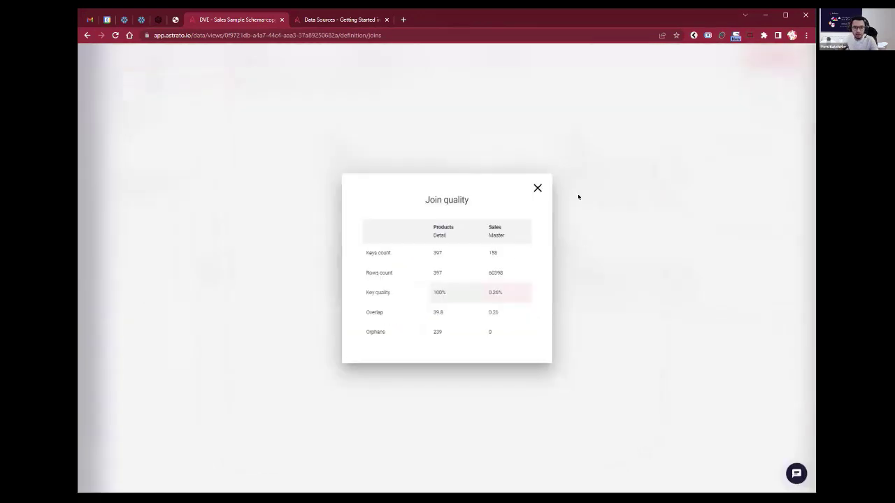
Start a new measure in the data view that sums the Salesamount field
{"action": "left_click", "coordinate": [537, 188]}
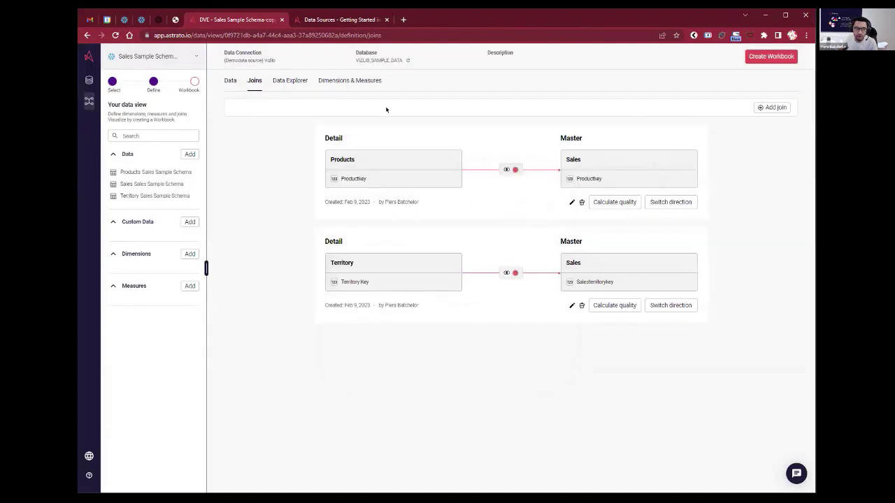
{"action": "left_click", "coordinate": [339, 81]}
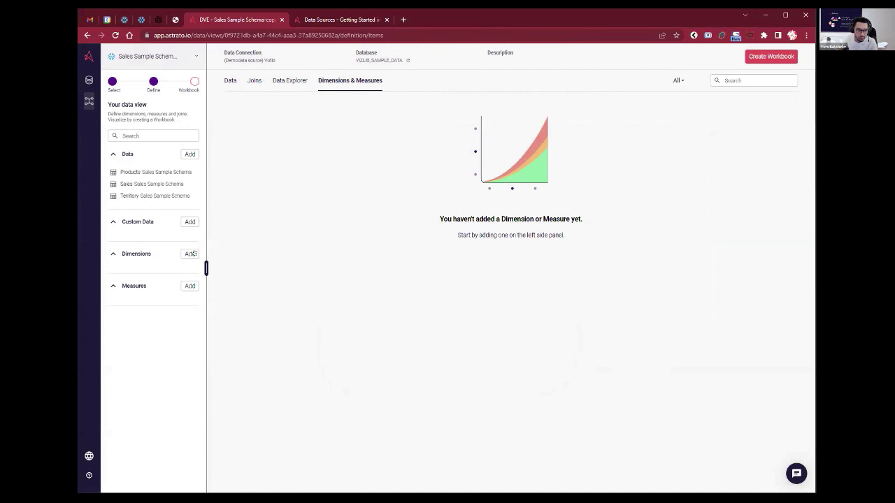
{"action": "left_click", "coordinate": [189, 286]}
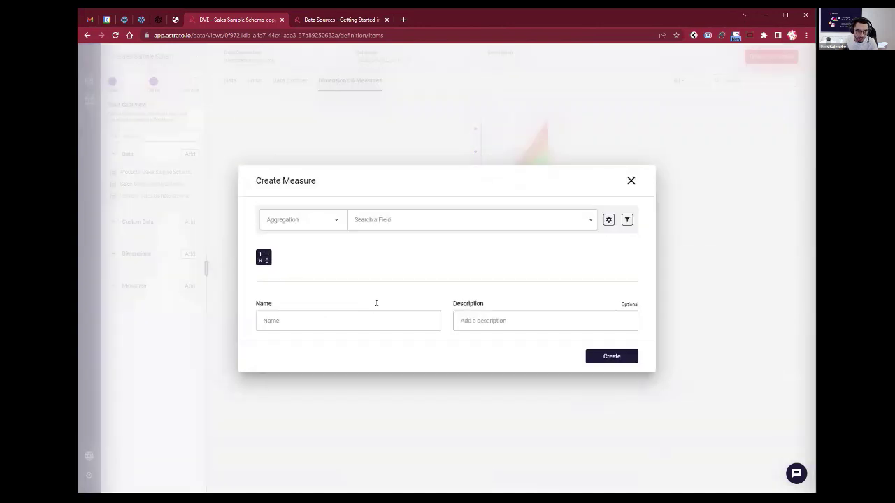
{"action": "left_click", "coordinate": [300, 222]}
{"action": "left_click", "coordinate": [327, 258]}
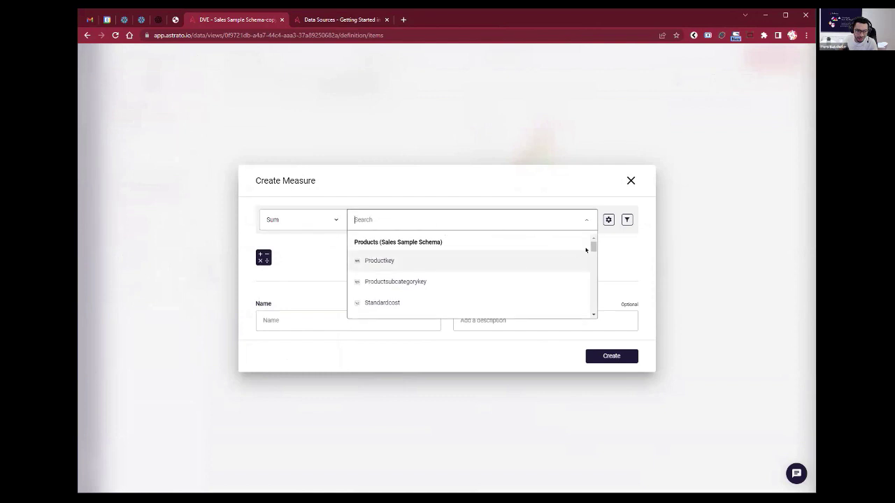
{"action": "left_click_drag", "start_coordinate": [592, 246], "coordinate": [592, 301]}
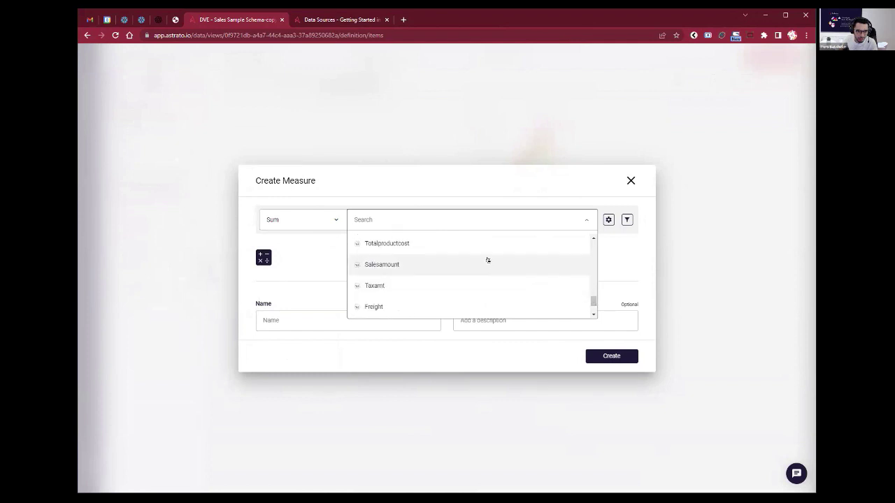
{"action": "left_click", "coordinate": [487, 261]}
Name the measure Total Sales ($), give it the $#,##0.0 format and create it
{"action": "left_click", "coordinate": [327, 336]}
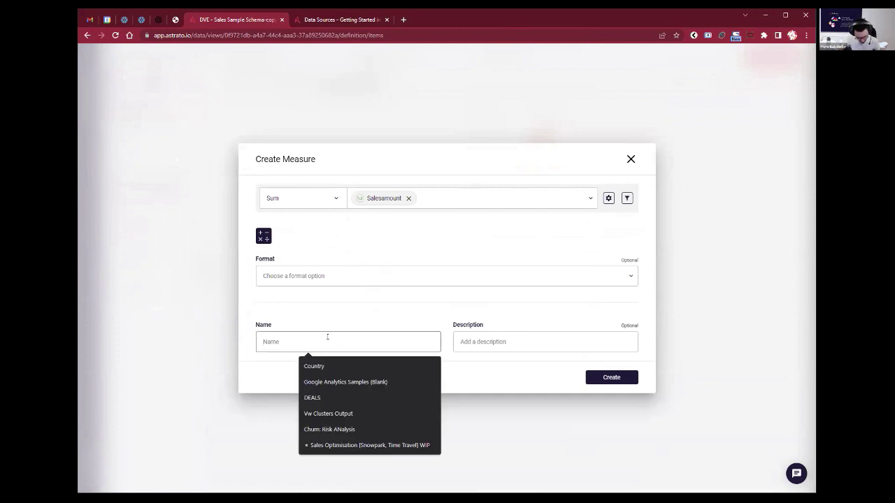
{"action": "type", "text": "Total Sales"}
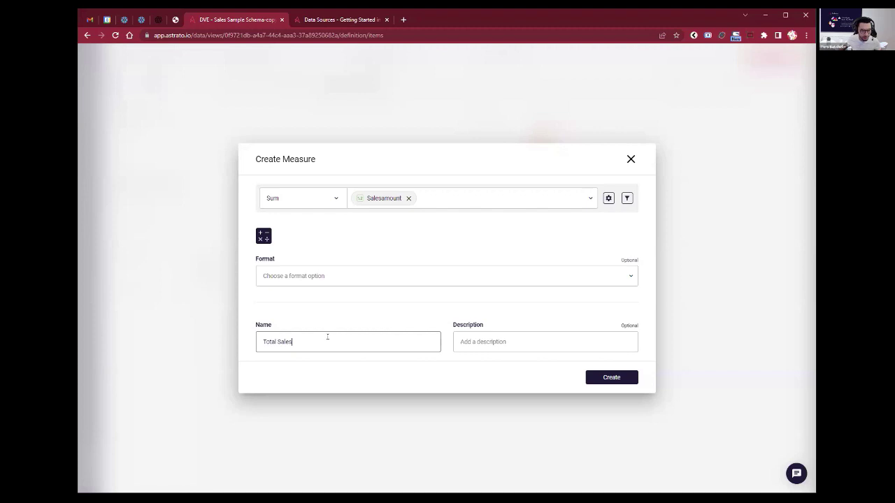
{"action": "left_click", "coordinate": [445, 277]}
{"action": "scroll", "coordinate": [401, 305], "scroll_direction": "down", "scroll_amount": 5}
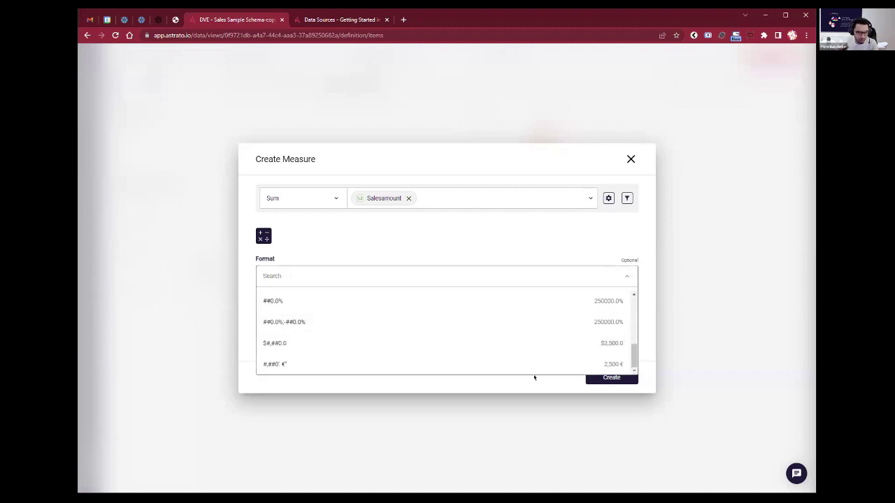
{"action": "left_click", "coordinate": [339, 343]}
{"action": "left_click", "coordinate": [362, 342]}
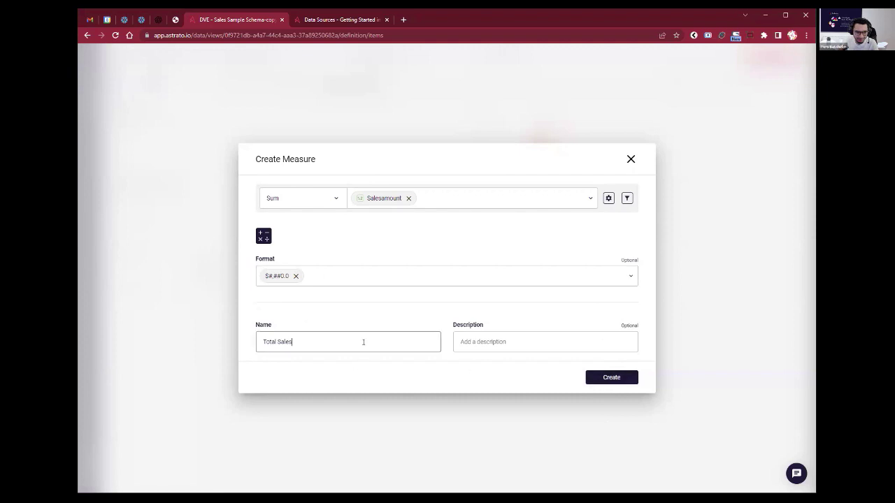
{"action": "type", "text": "($)"}
{"action": "left_click", "coordinate": [613, 379]}
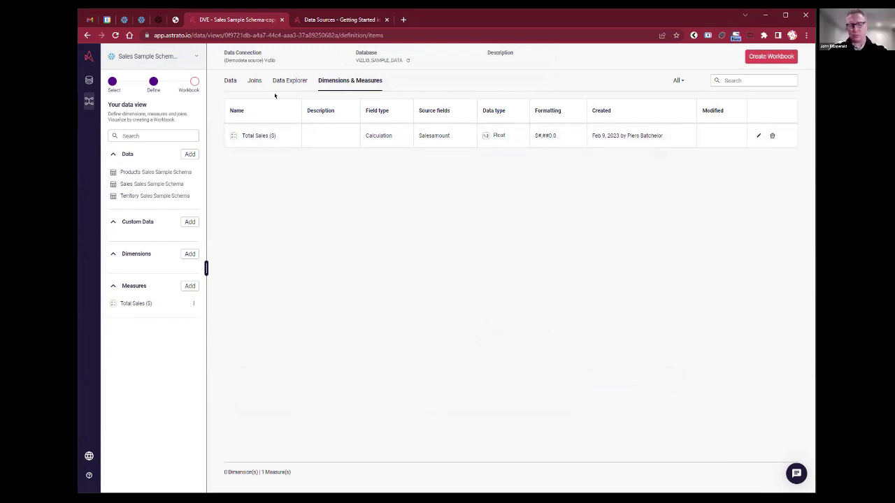
Preview the Sales table's data across all its columns and return to the data model diagram
{"action": "left_click", "coordinate": [253, 82]}
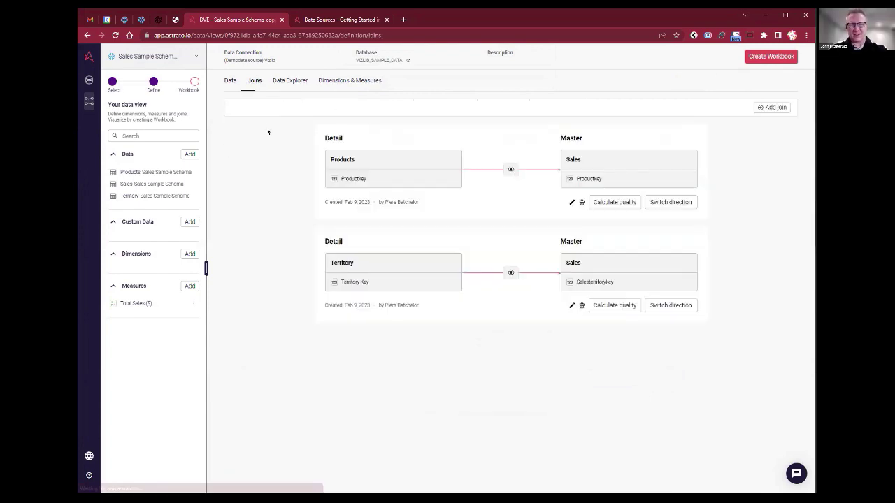
{"action": "left_click", "coordinate": [229, 80]}
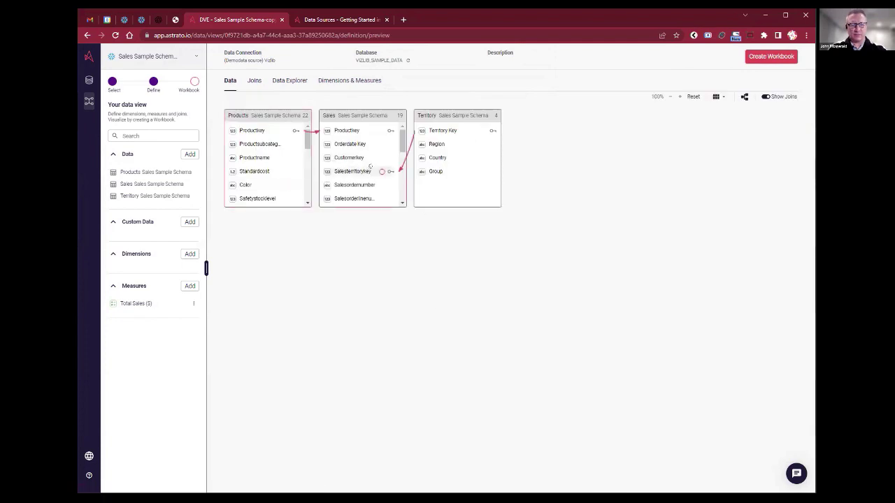
{"action": "left_click", "coordinate": [325, 116]}
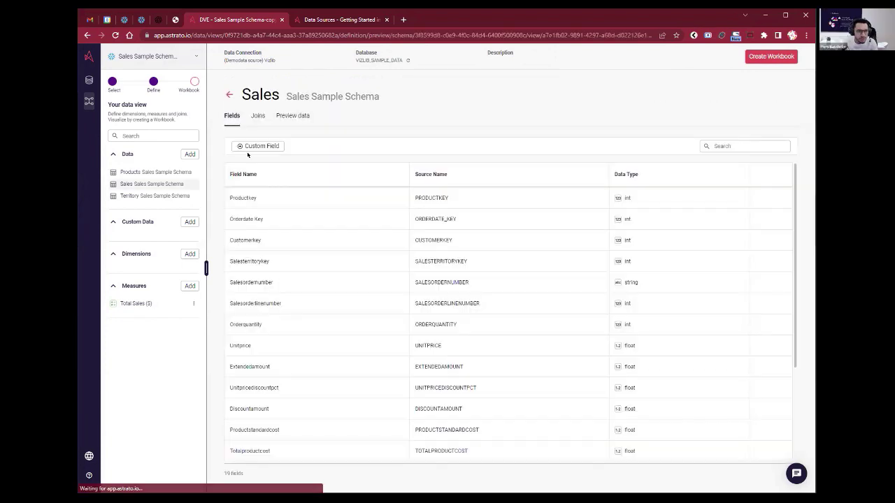
{"action": "left_click", "coordinate": [303, 115]}
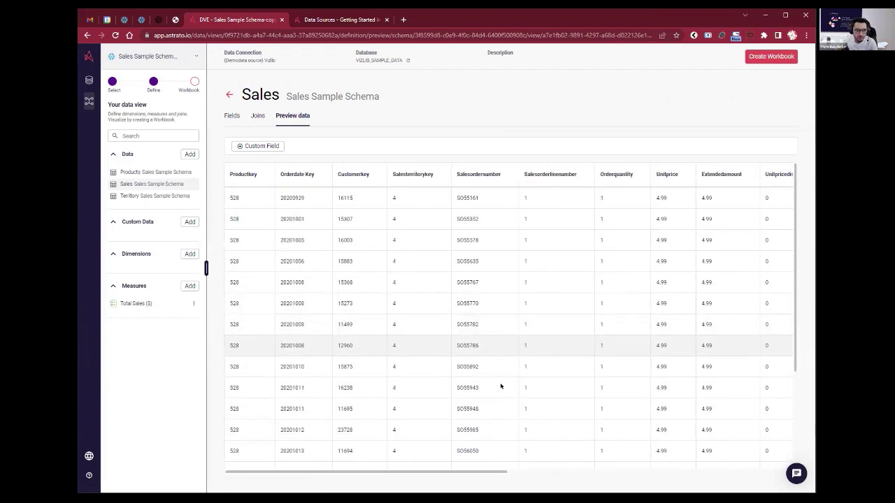
{"action": "left_click_drag", "start_coordinate": [471, 469], "coordinate": [804, 461]}
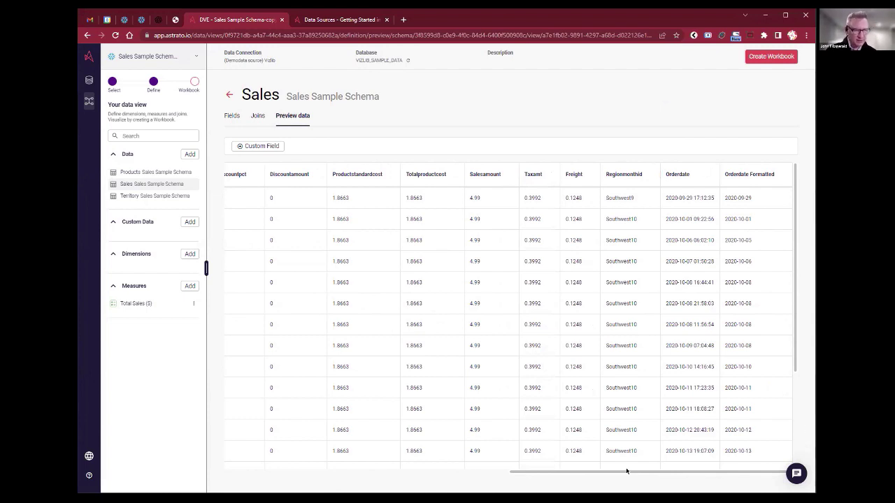
{"action": "mouse_move", "coordinate": [626, 471]}
{"action": "left_mouse_down"}
{"action": "mouse_move", "coordinate": [606, 472]}
{"action": "mouse_move", "coordinate": [641, 463]}
{"action": "left_mouse_up"}
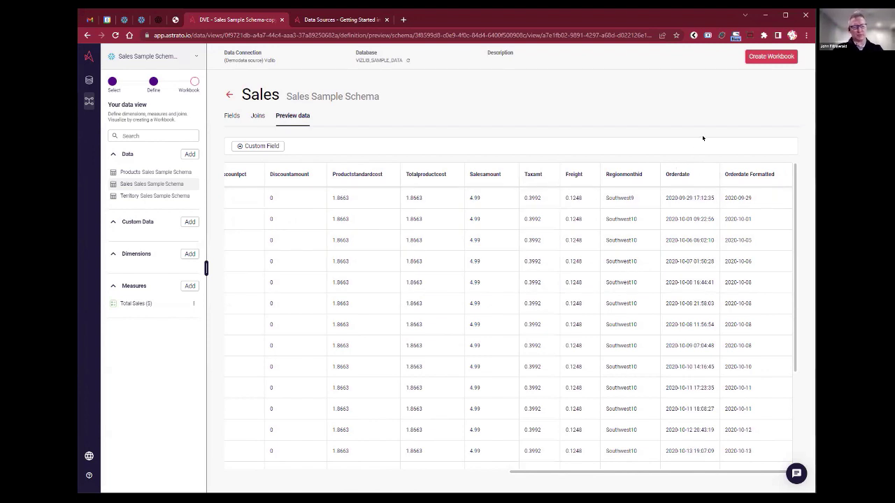
{"action": "left_click", "coordinate": [228, 93]}
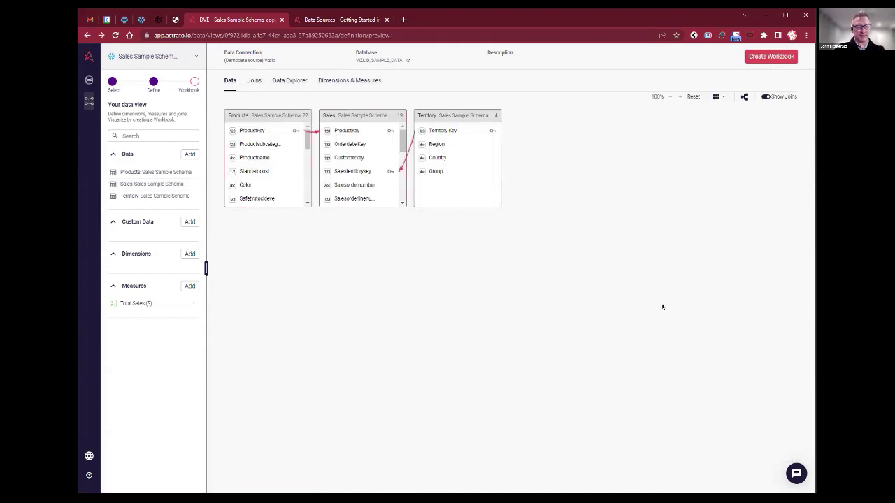
Enlarge the data model diagram to 140% to inspect the joins between Products, Sales and Territory
{"action": "left_click", "coordinate": [679, 96]}
{"action": "left_click", "coordinate": [679, 96]}
{"action": "left_click", "coordinate": [679, 97]}
{"action": "left_click", "coordinate": [679, 97]}
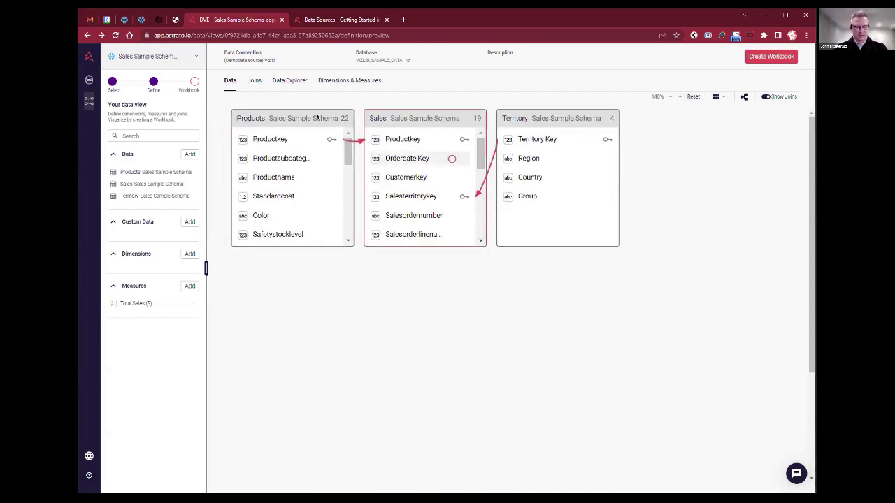
Examine the Products–Sales join quality table up close, comparing key counts, row counts and key quality
{"action": "left_click", "coordinate": [250, 82]}
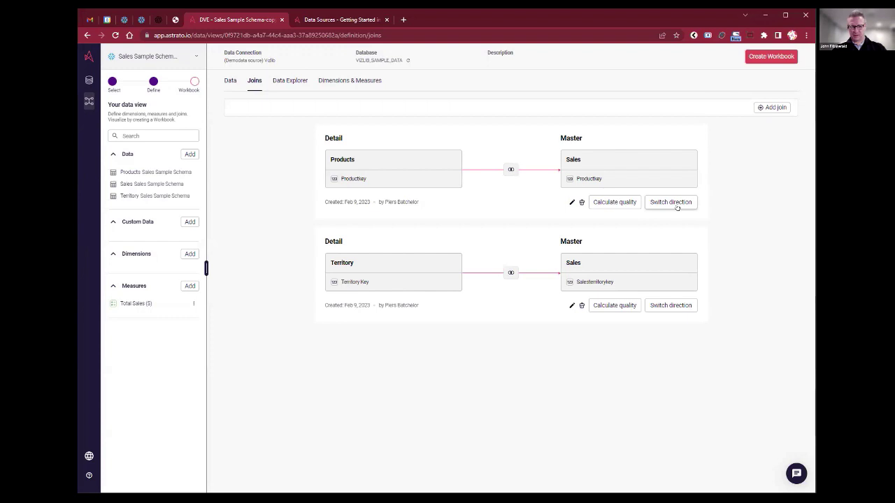
{"action": "left_click", "coordinate": [509, 169]}
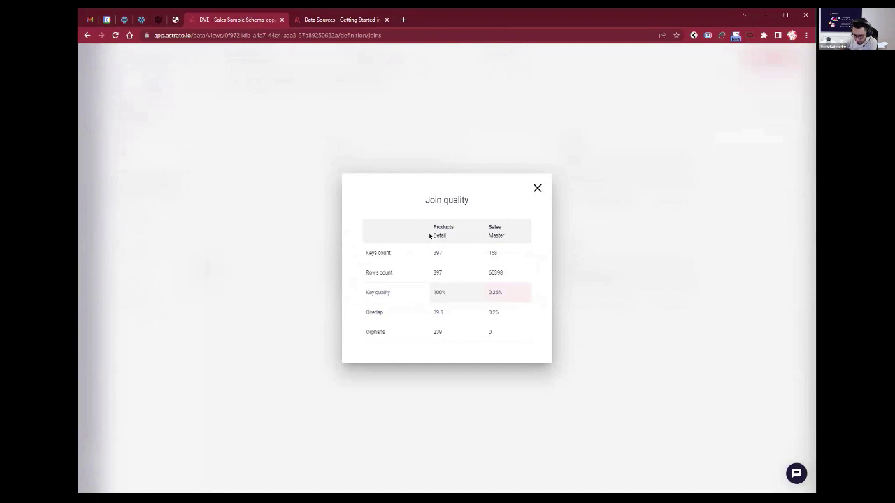
{"action": "scroll", "coordinate": [429, 235], "scroll_direction": "up", "scroll_amount": 5}
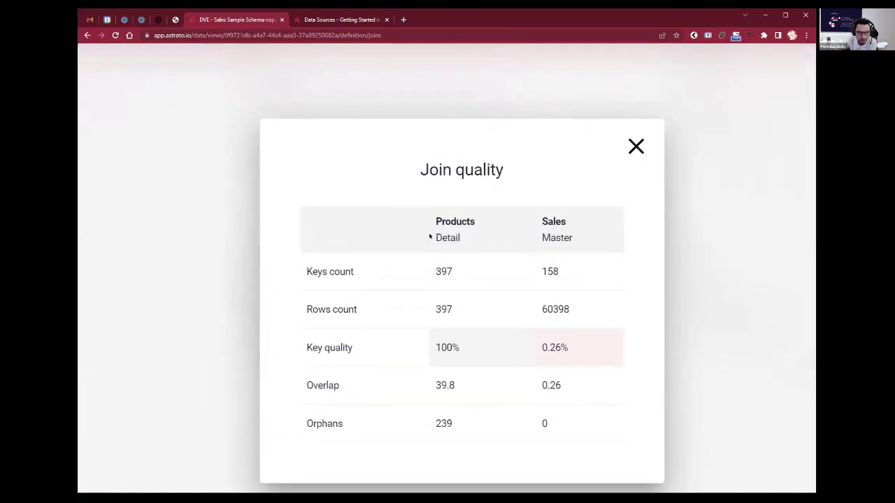
{"action": "scroll", "coordinate": [429, 235], "scroll_direction": "right", "scroll_amount": 1}
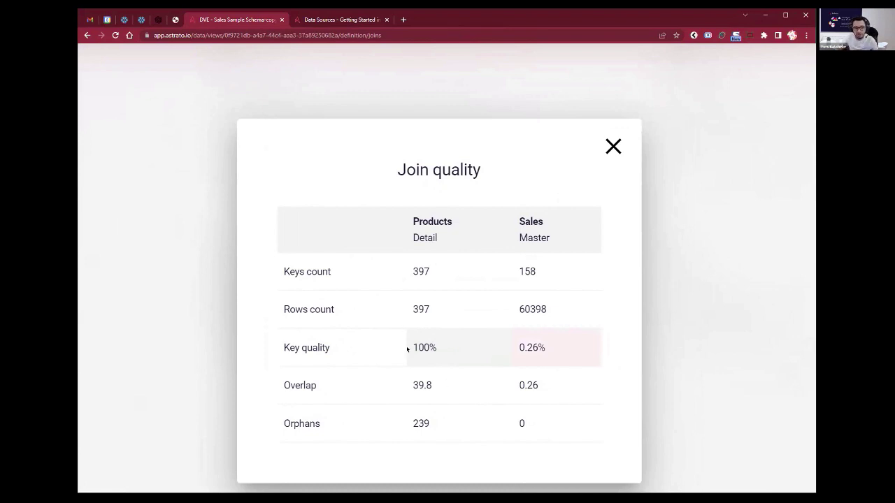
{"action": "key", "text": "Escape"}
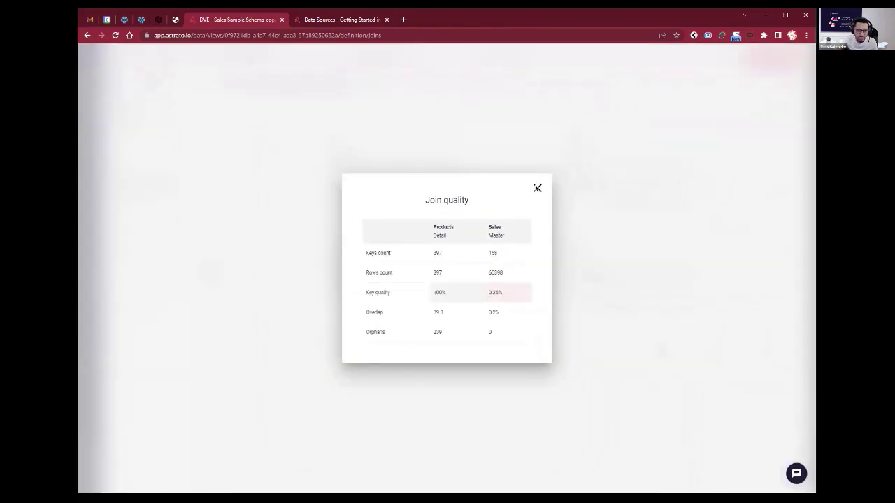
{"action": "left_click", "coordinate": [537, 188]}
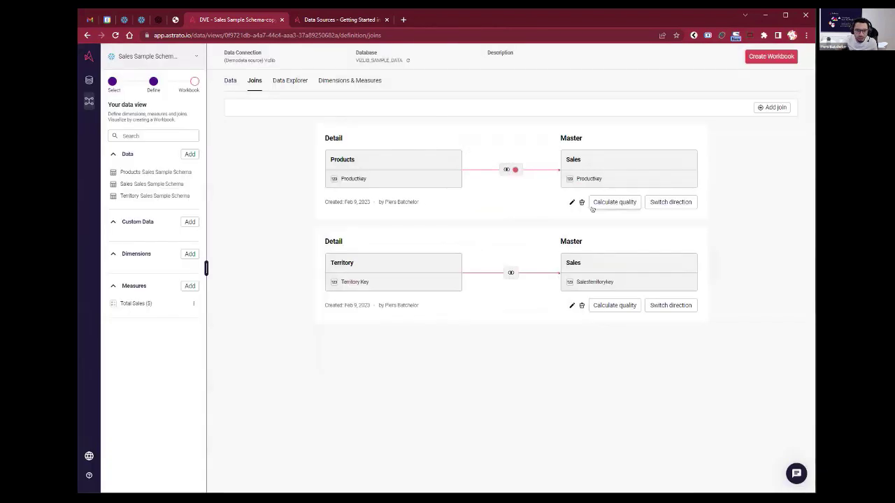
Switch the direction of both joins so Sales is the detail table, and recheck the Sales–Products join quality
{"action": "left_click", "coordinate": [657, 202]}
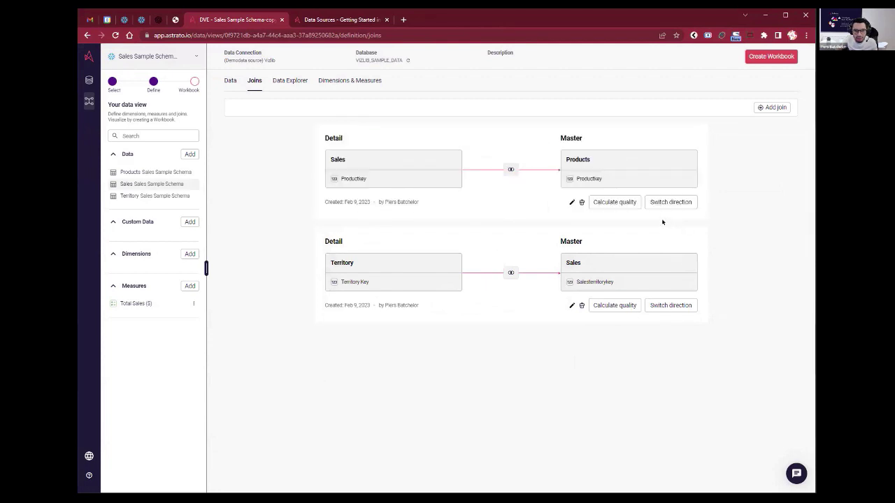
{"action": "left_click", "coordinate": [669, 305]}
{"action": "left_click", "coordinate": [627, 202]}
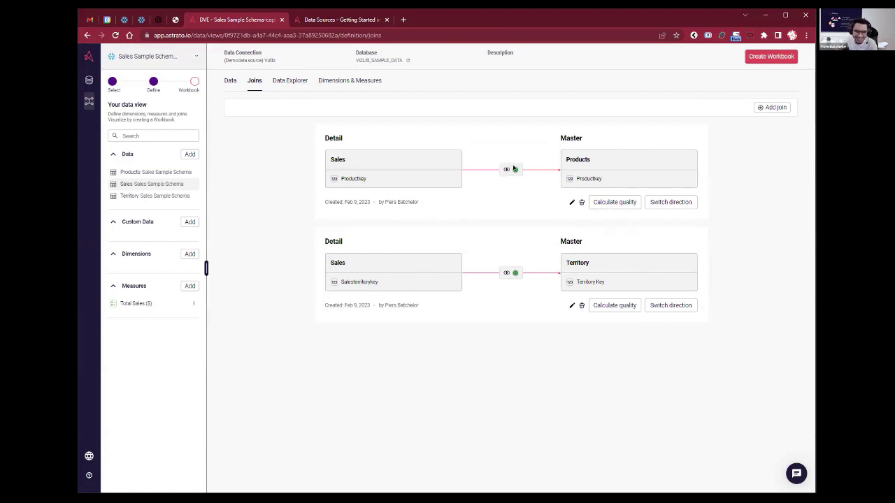
{"action": "left_click", "coordinate": [514, 170]}
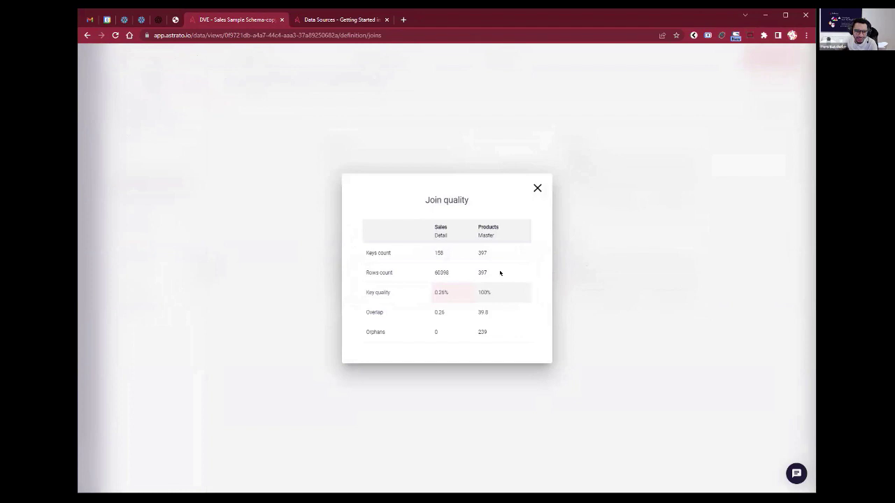
{"action": "left_click", "coordinate": [537, 188]}
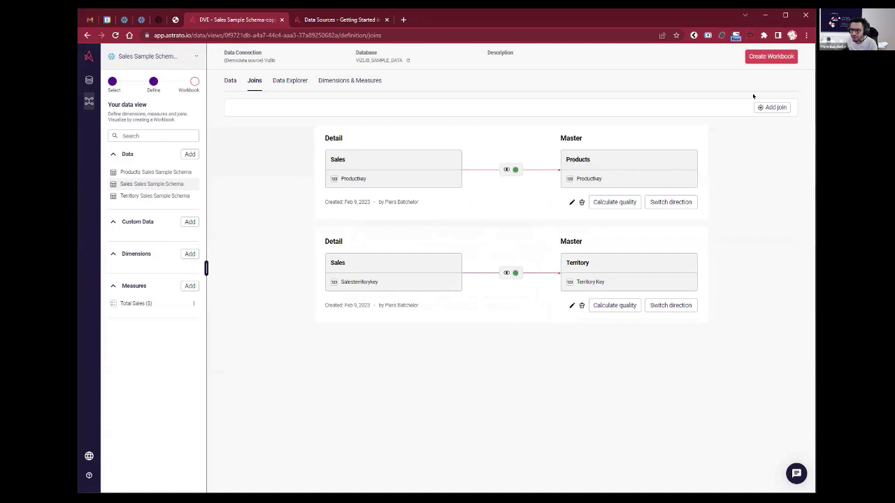
Create a workbook from the data view and place an enlarged Column Bar chart on its Home sheet
{"action": "left_click", "coordinate": [773, 58]}
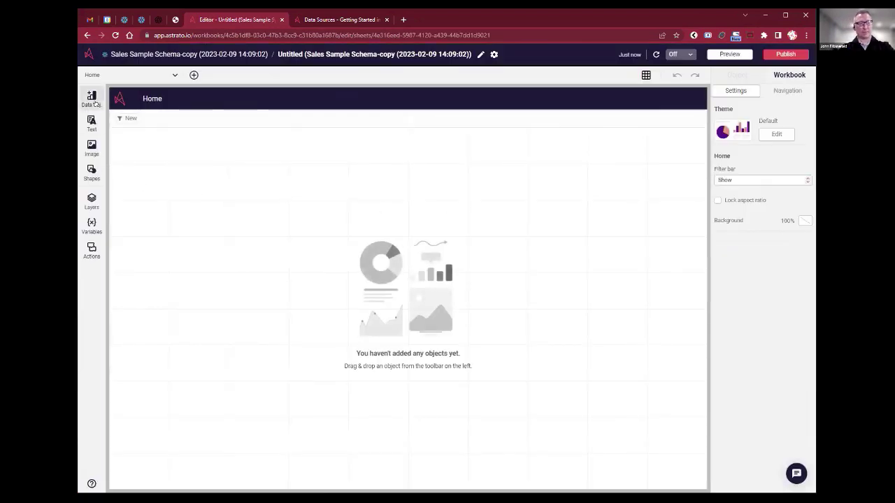
{"action": "left_click", "coordinate": [94, 100]}
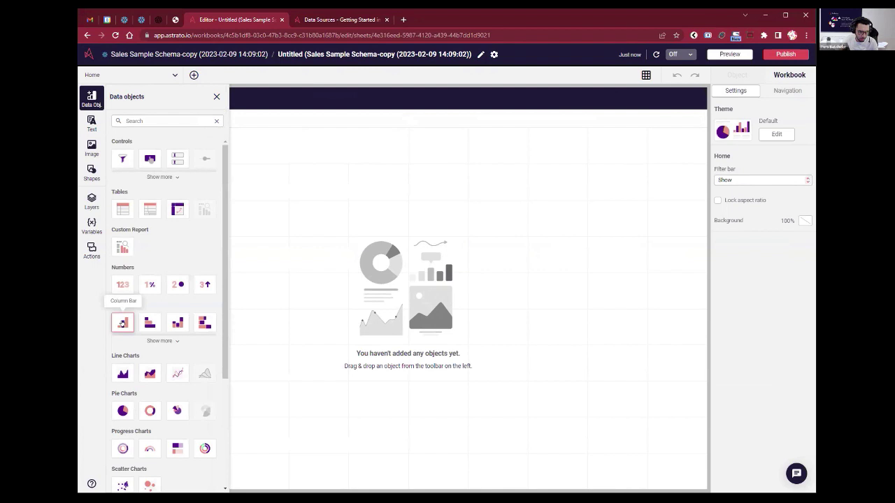
{"action": "left_click_drag", "start_coordinate": [124, 329], "coordinate": [480, 206]}
{"action": "left_click_drag", "start_coordinate": [586, 294], "coordinate": [663, 321]}
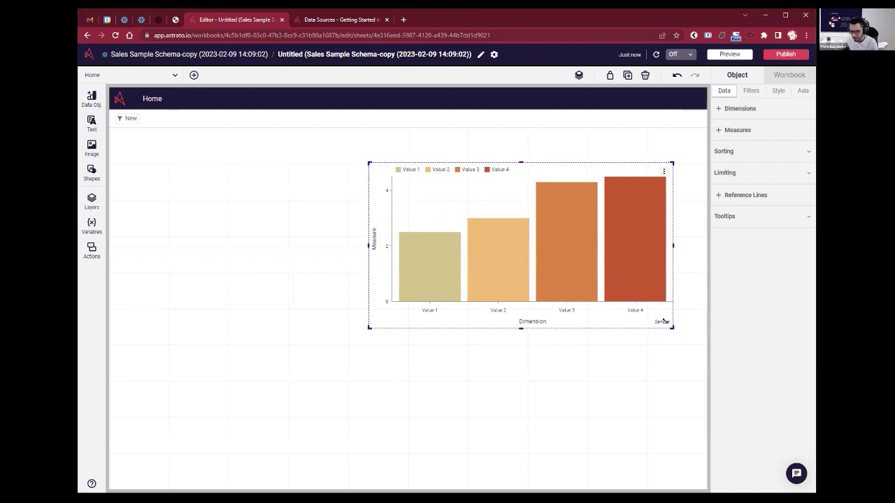
Add Total Sales ($) as the column chart's measure and Region from the Territory table as its dimension
{"action": "left_click", "coordinate": [770, 128]}
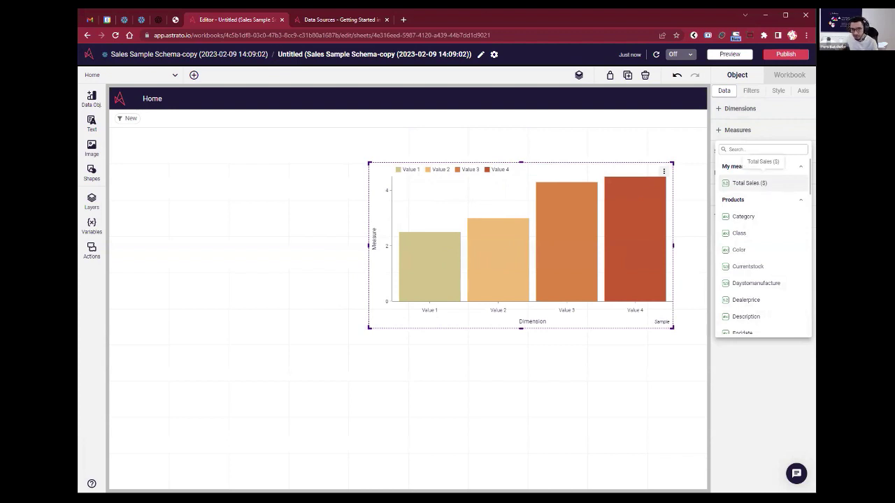
{"action": "left_click", "coordinate": [749, 182]}
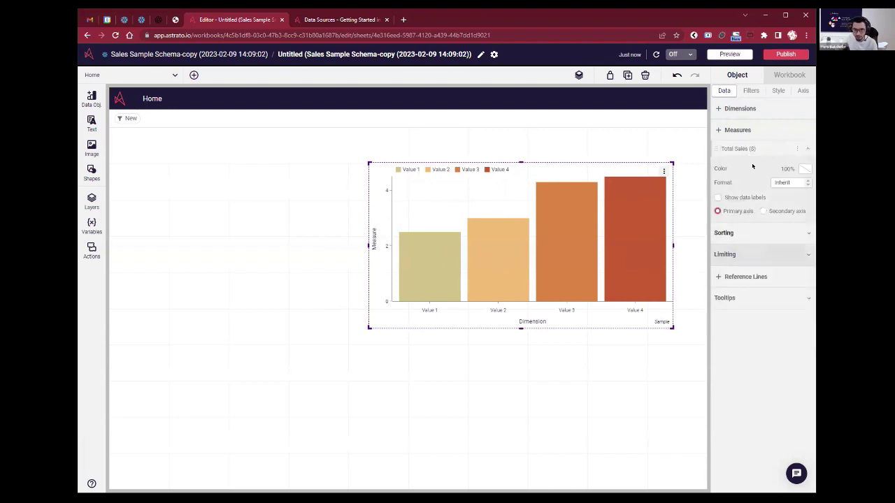
{"action": "left_click", "coordinate": [741, 109]}
{"action": "type", "text": "te"}
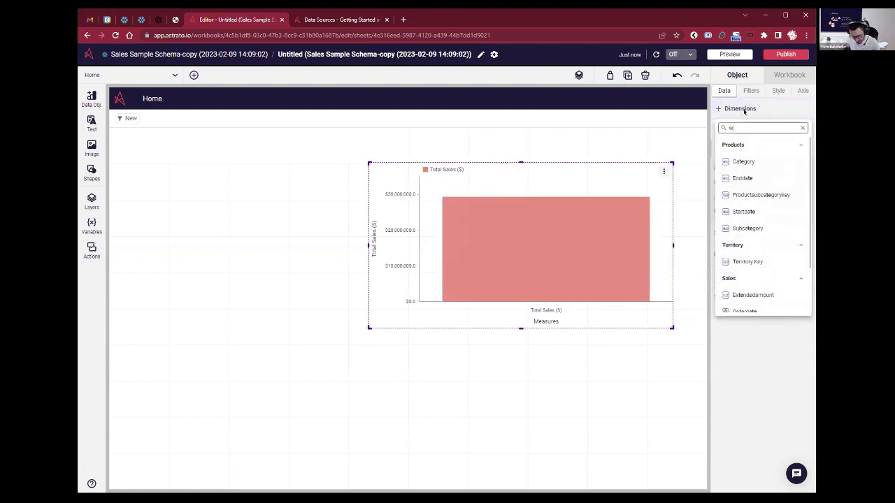
{"action": "type", "text": "rr"}
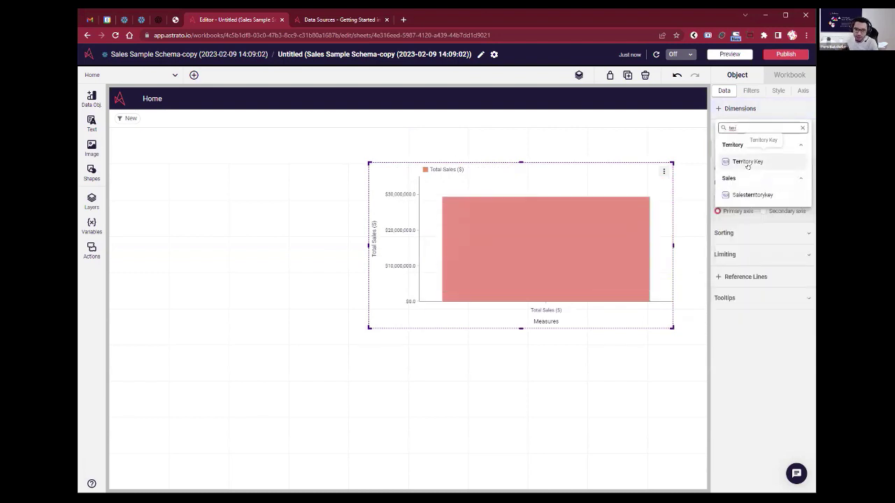
{"action": "key", "text": "BackSpace"}
{"action": "key", "text": "BackSpace"}
{"action": "key", "text": "BackSpace"}
{"action": "key", "text": "BackSpace"}
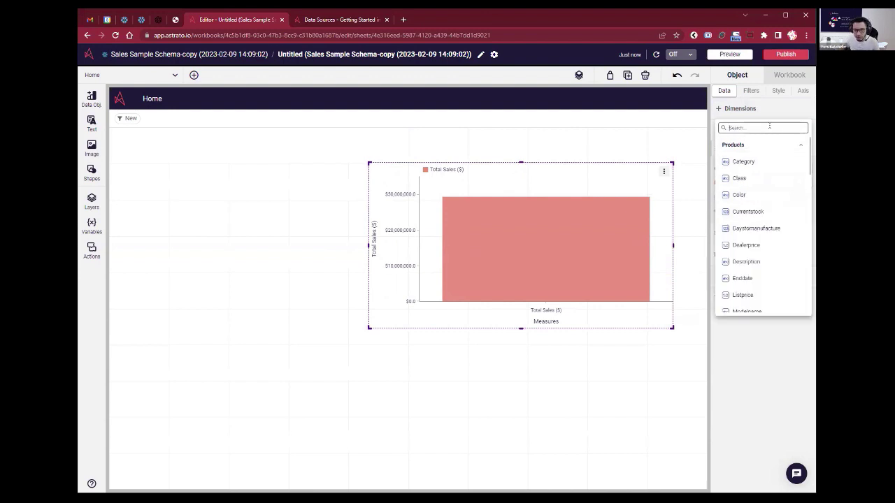
{"action": "scroll", "coordinate": [782, 182], "scroll_direction": "down", "scroll_amount": 6}
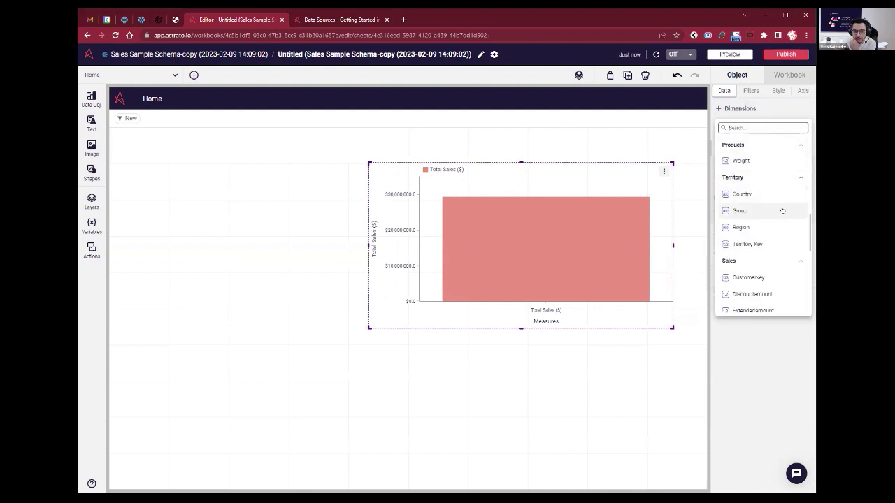
{"action": "left_click", "coordinate": [753, 228]}
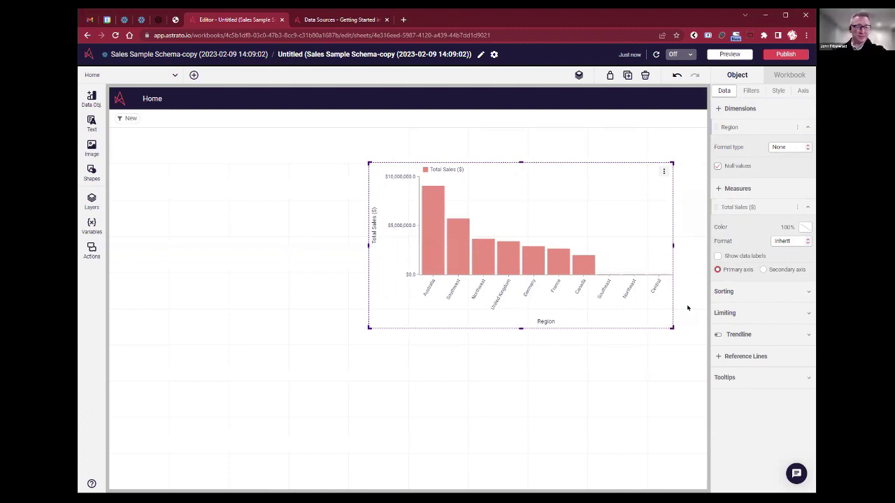
Move the chart to the sheet's upper-left corner and give its measure axis light grey gridlines
{"action": "left_click_drag", "start_coordinate": [606, 292], "coordinate": [374, 274]}
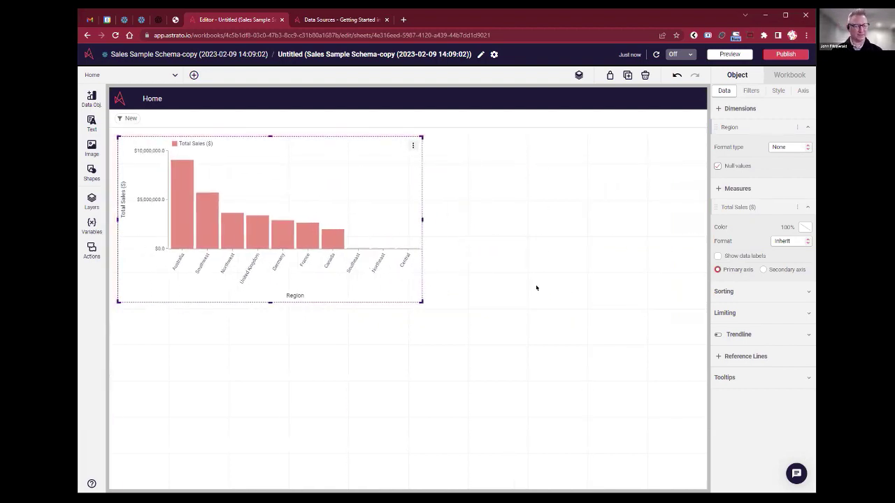
{"action": "left_click", "coordinate": [803, 91]}
{"action": "left_click", "coordinate": [778, 91]}
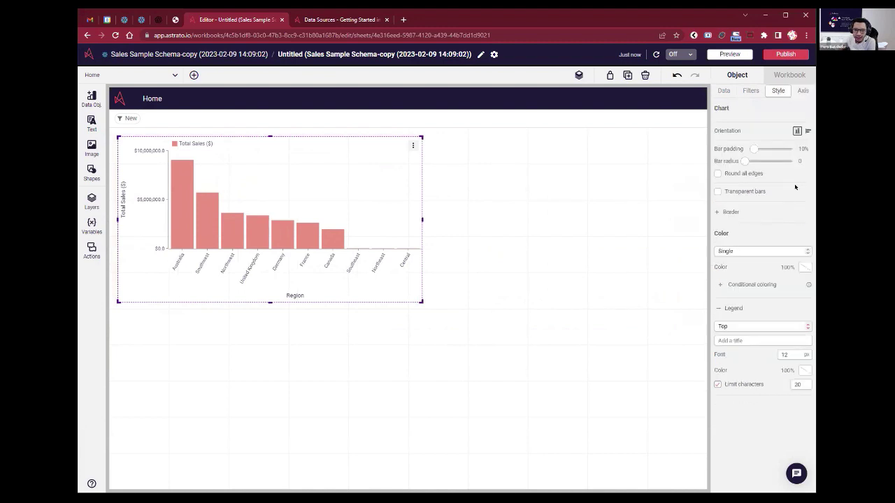
{"action": "left_click", "coordinate": [801, 91]}
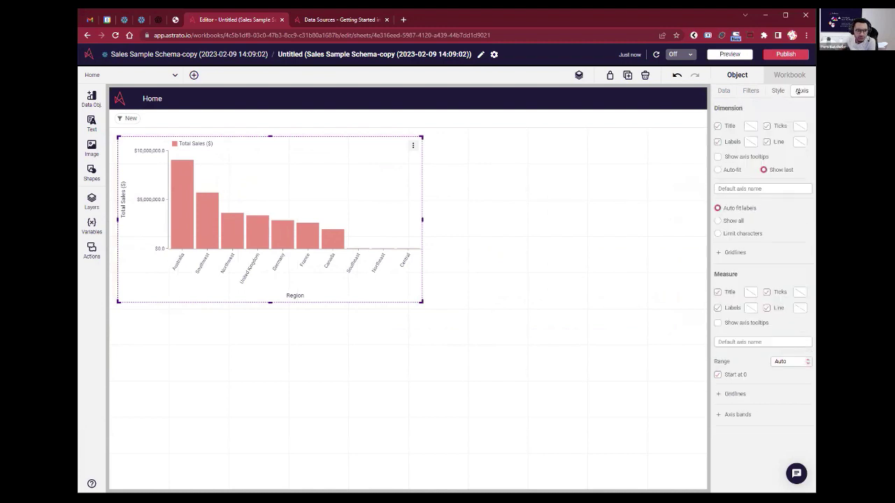
{"action": "left_click", "coordinate": [718, 393]}
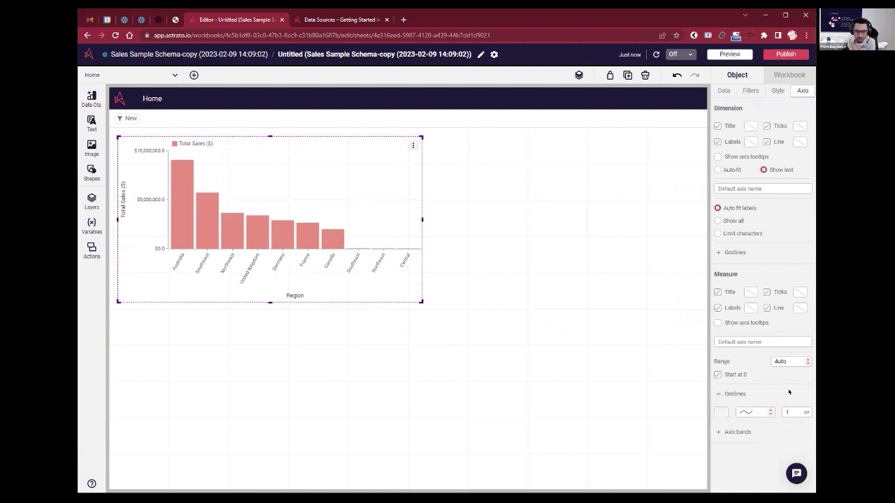
{"action": "left_click", "coordinate": [721, 412]}
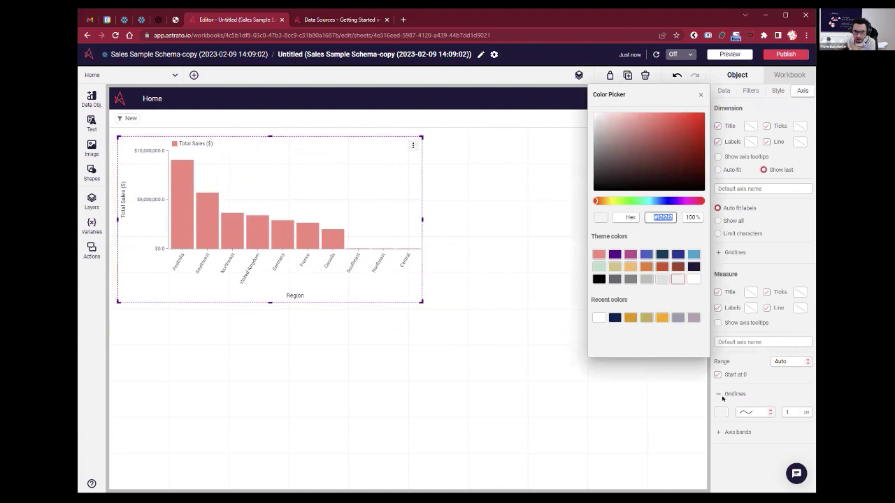
{"action": "left_click", "coordinate": [656, 278]}
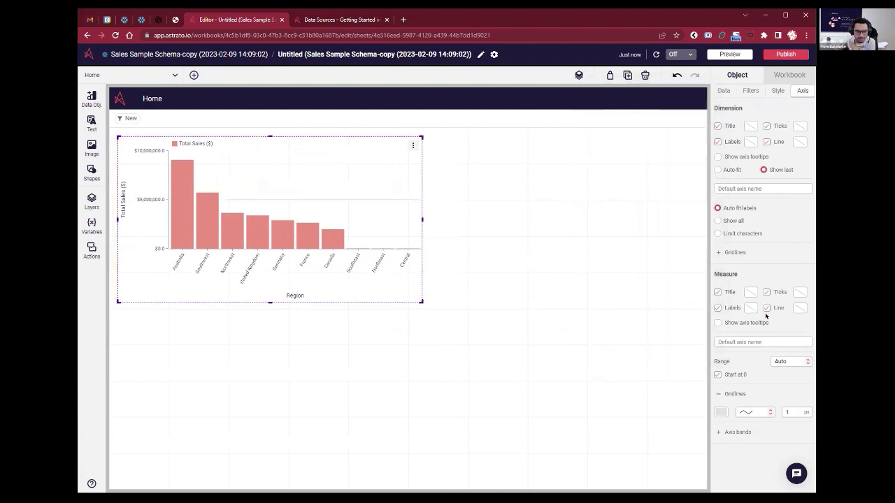
Hide the axis line and ticks on both the dimension and measure axes of the chart
{"action": "left_click", "coordinate": [766, 308]}
{"action": "left_click", "coordinate": [767, 142]}
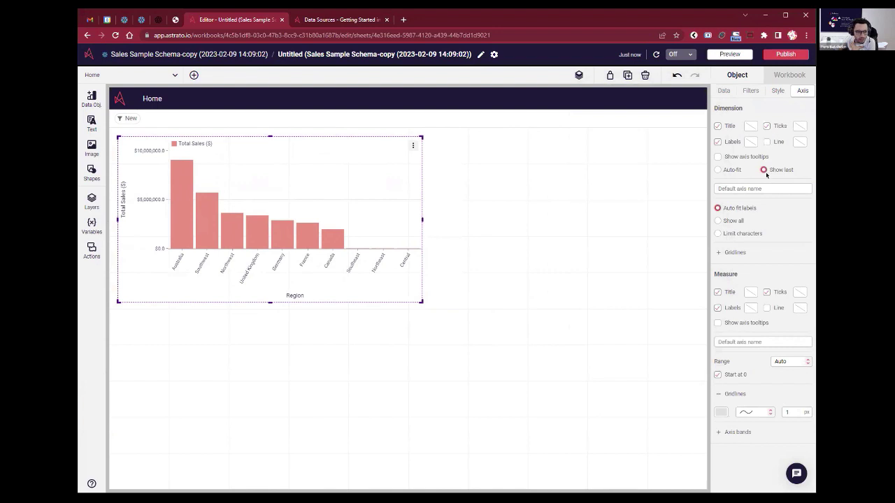
{"action": "left_click", "coordinate": [766, 126]}
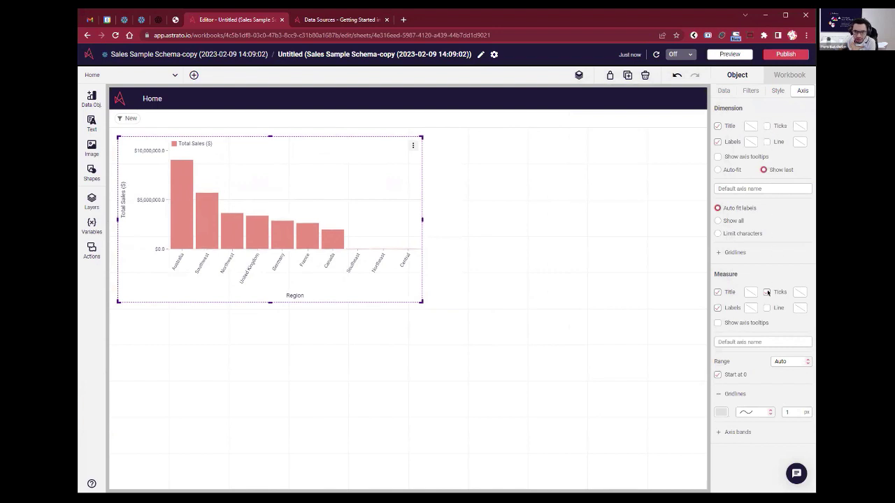
{"action": "left_click", "coordinate": [724, 91]}
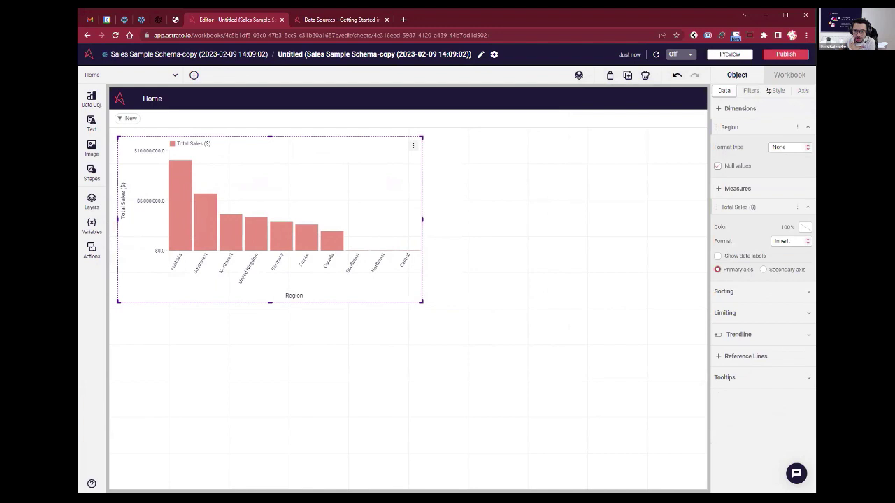
Round all edges of the chart's bars with a radius of 3 and recolor the bars blue
{"action": "left_click", "coordinate": [774, 91]}
{"action": "left_click_drag", "start_coordinate": [744, 161], "coordinate": [758, 161]}
{"action": "left_click", "coordinate": [805, 267]}
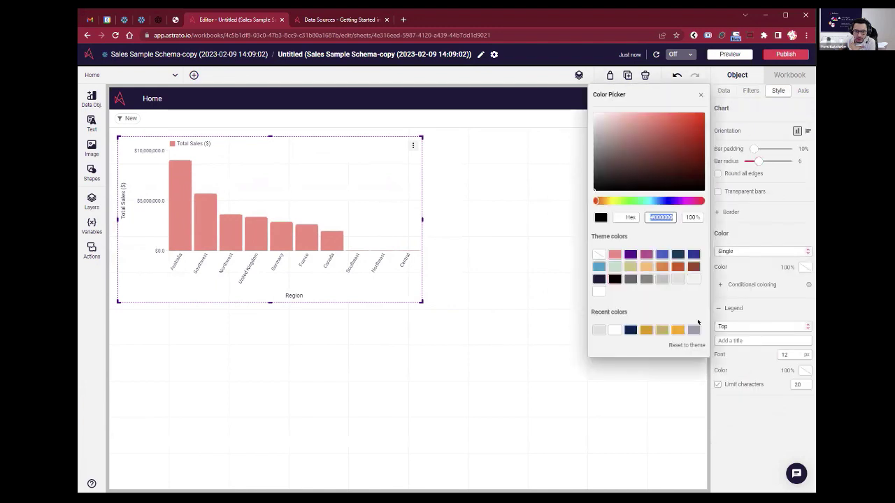
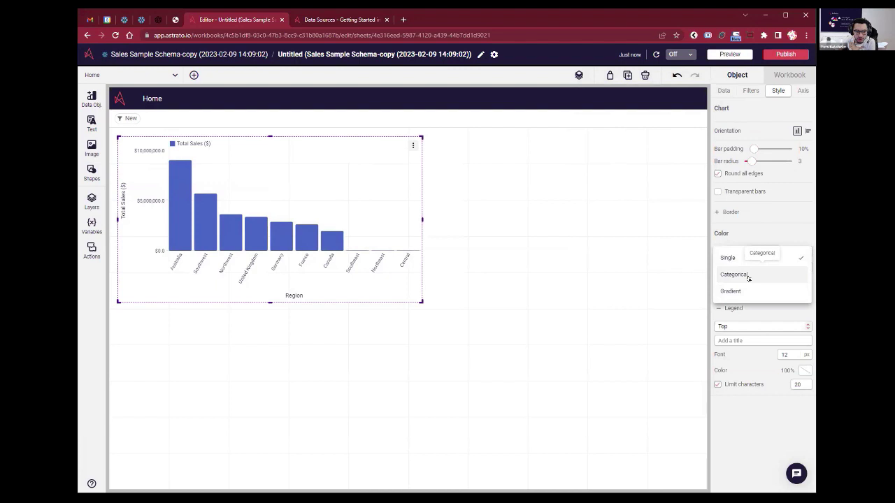
Color the bars categorically by Region with the custom palette and review that palette's color list
{"action": "left_click", "coordinate": [747, 277]}
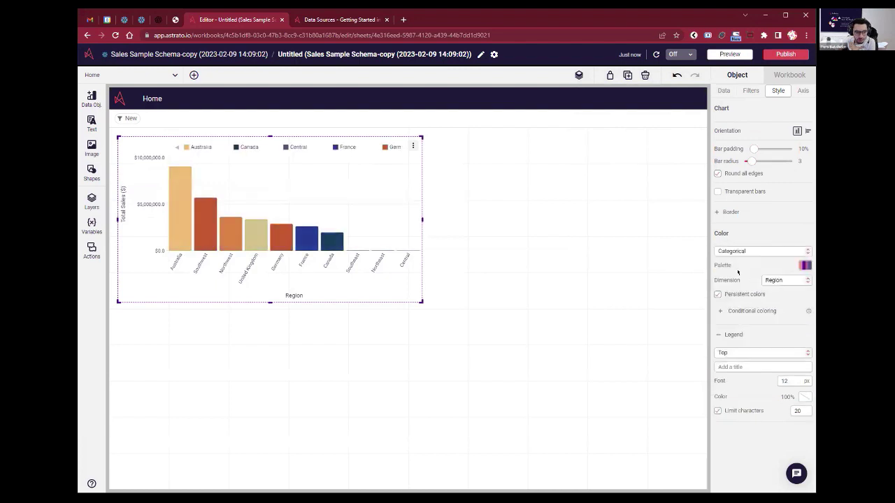
{"action": "left_click", "coordinate": [804, 265]}
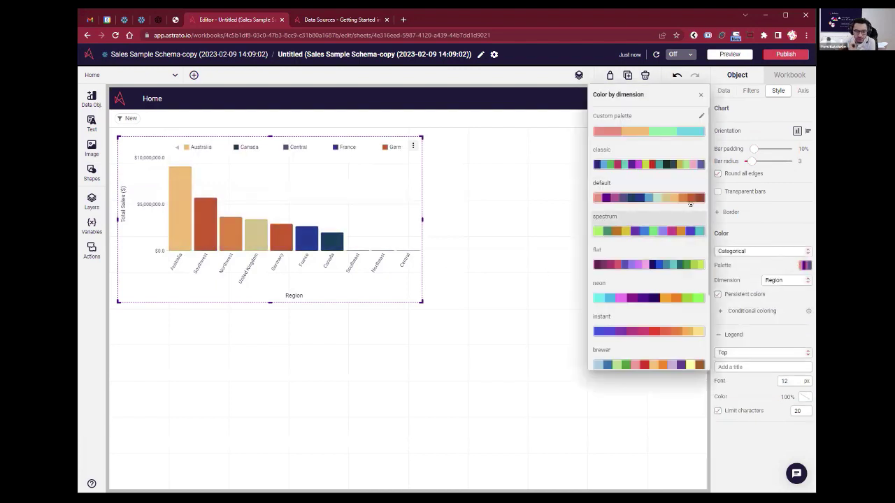
{"action": "left_click", "coordinate": [645, 120]}
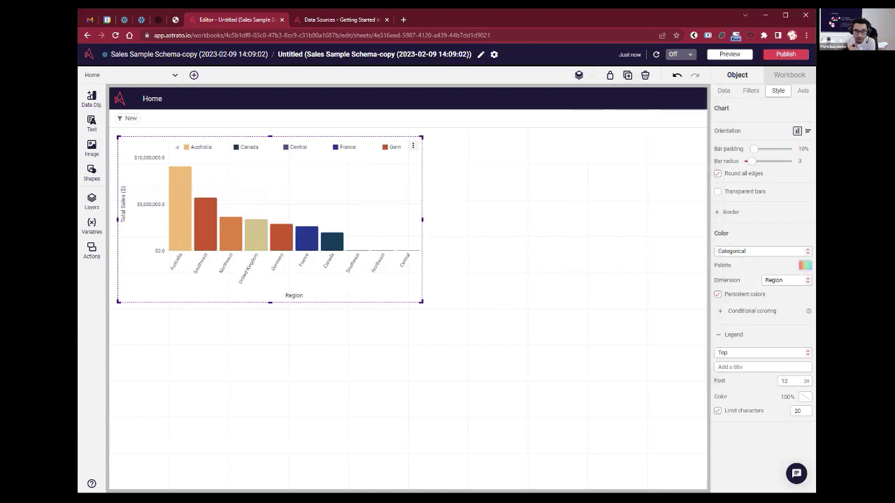
{"action": "left_click", "coordinate": [804, 266]}
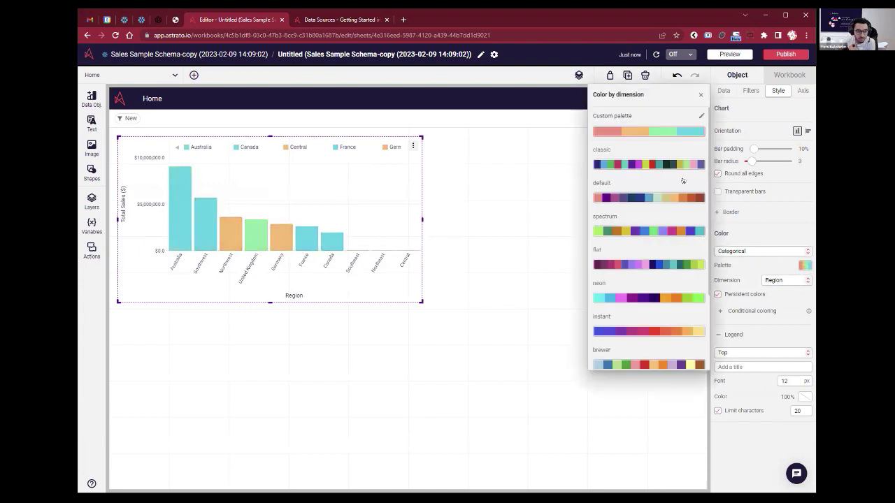
{"action": "left_click", "coordinate": [698, 118]}
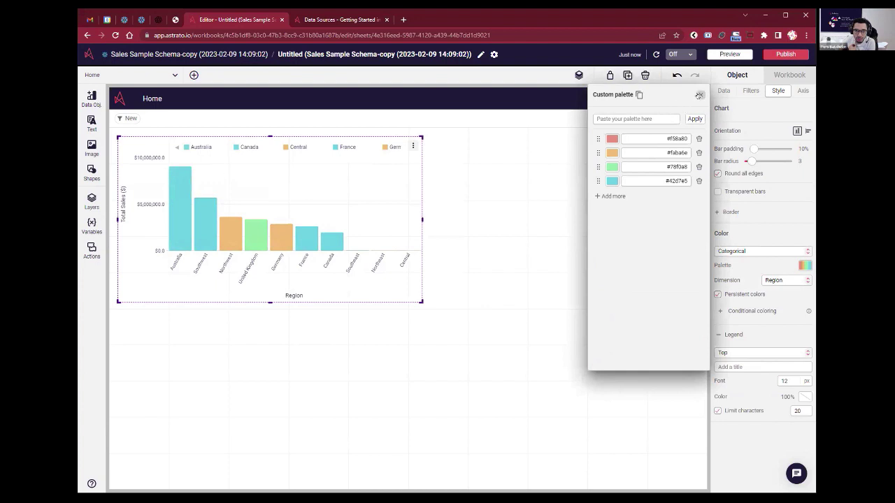
{"action": "left_click", "coordinate": [698, 96]}
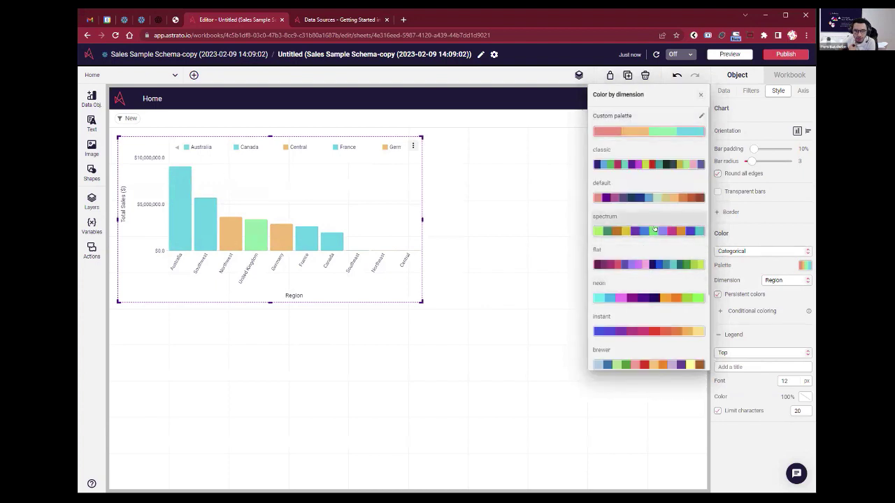
Try the flat and spectrum palettes on the Region bars, ending with flat
{"action": "left_click", "coordinate": [646, 264]}
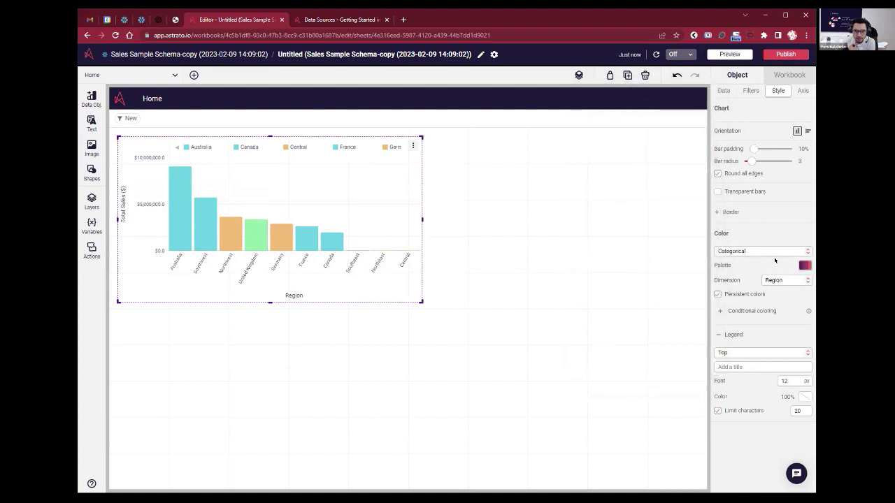
{"action": "left_click", "coordinate": [803, 266]}
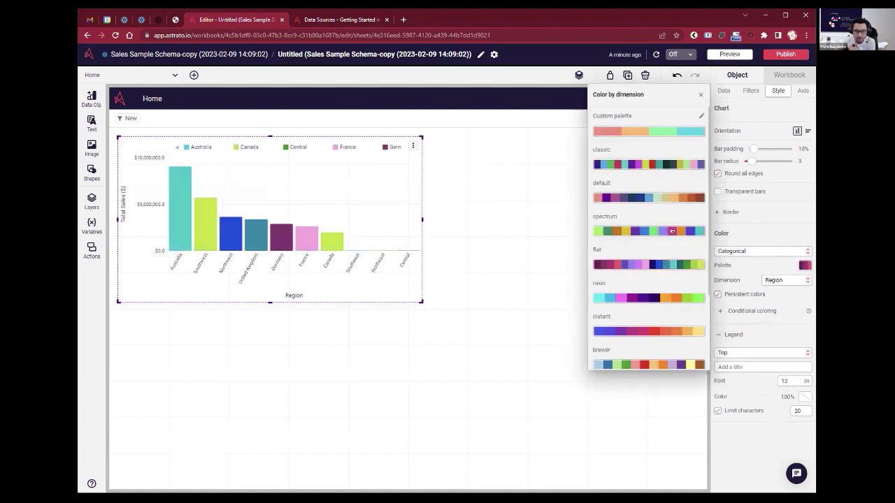
{"action": "left_click", "coordinate": [643, 236]}
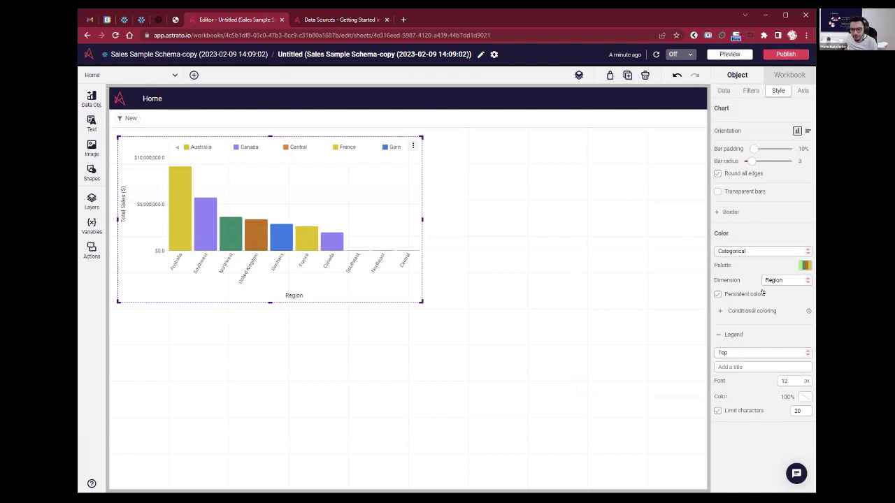
{"action": "left_click", "coordinate": [805, 265]}
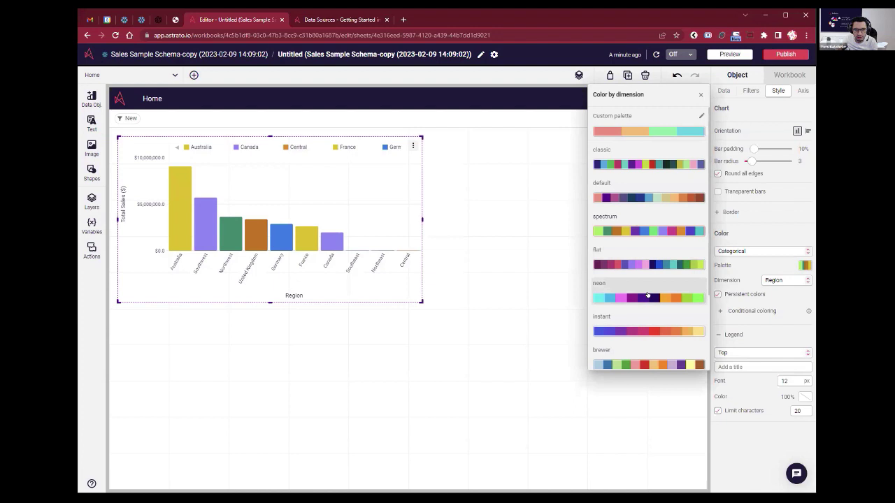
{"action": "left_click", "coordinate": [657, 265]}
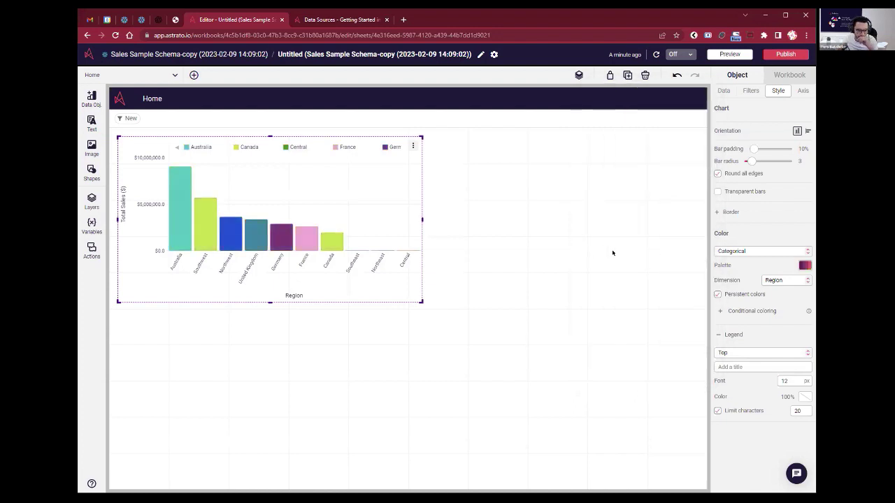
Switch the bars to gradient coloring with the white-to-blue custom palette
{"action": "left_click", "coordinate": [797, 251]}
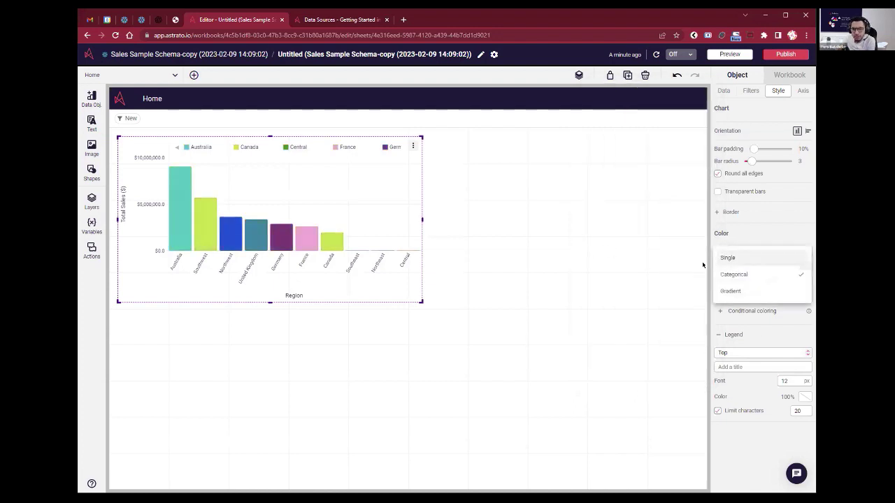
{"action": "left_click", "coordinate": [732, 295]}
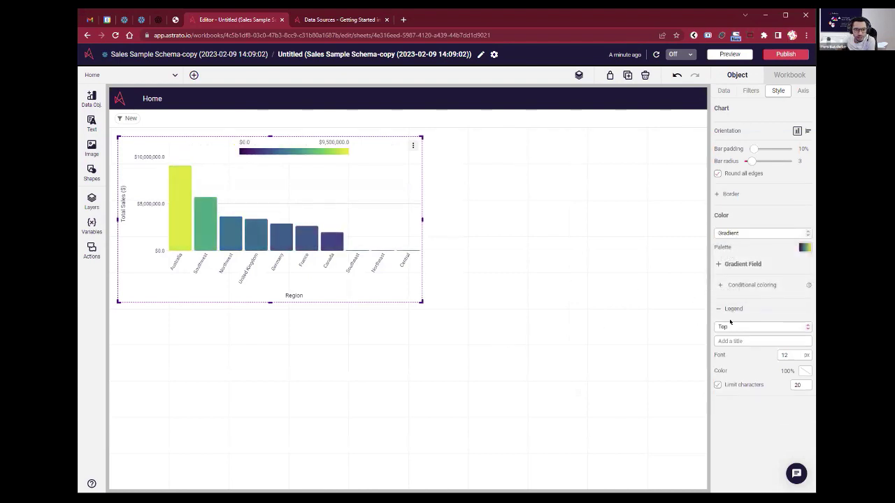
{"action": "left_click", "coordinate": [803, 249]}
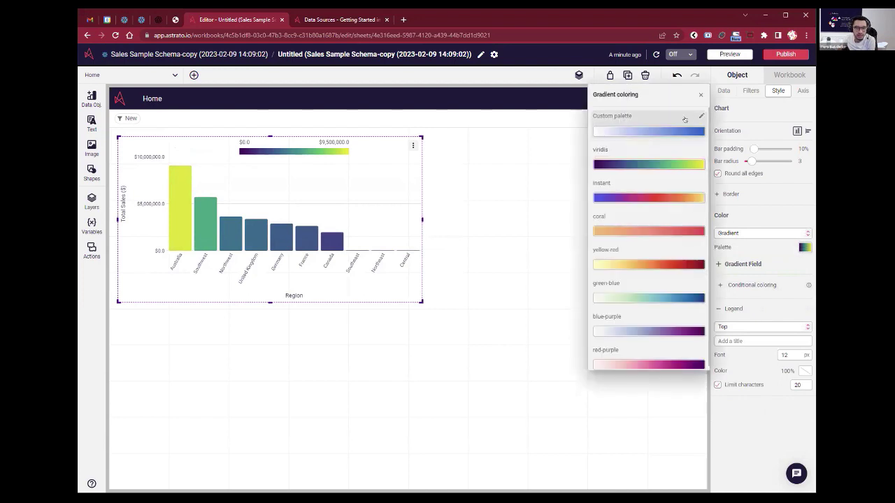
{"action": "left_click", "coordinate": [652, 126]}
Set the custom gradient's maximum value to 10000000
{"action": "left_click", "coordinate": [804, 248]}
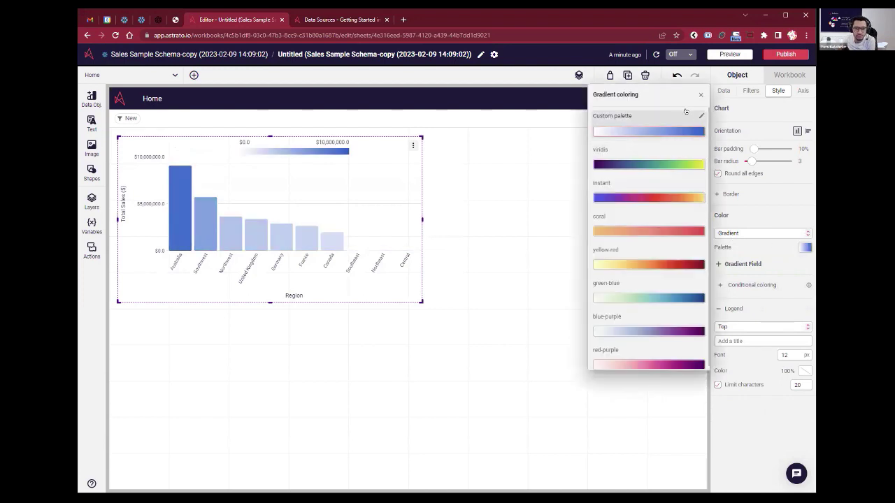
{"action": "left_click", "coordinate": [698, 116]}
{"action": "left_click", "coordinate": [684, 156]}
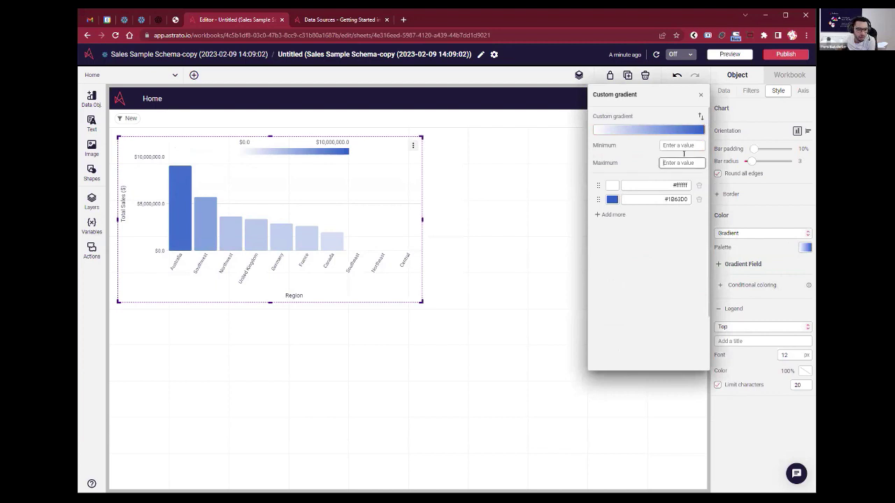
{"action": "type", "text": "10000000"}
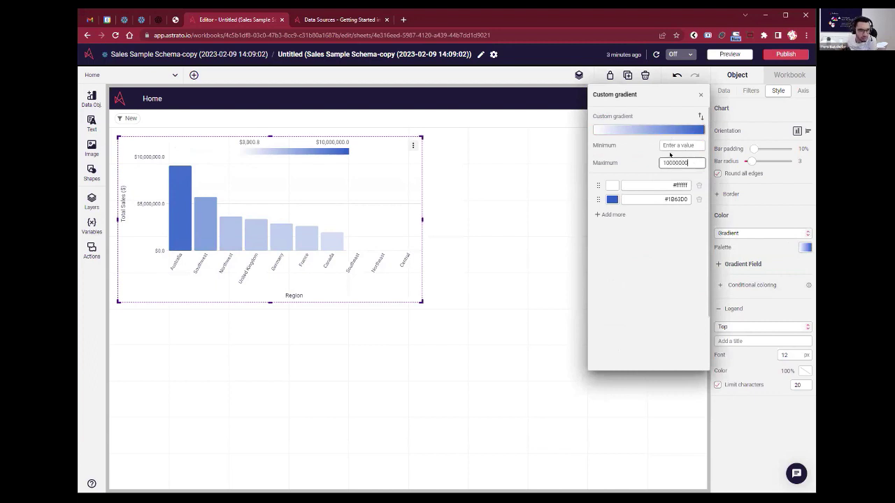
Add a third color, light green #b9e2c9, between the white and blue stops of the custom gradient
{"action": "left_click", "coordinate": [608, 214]}
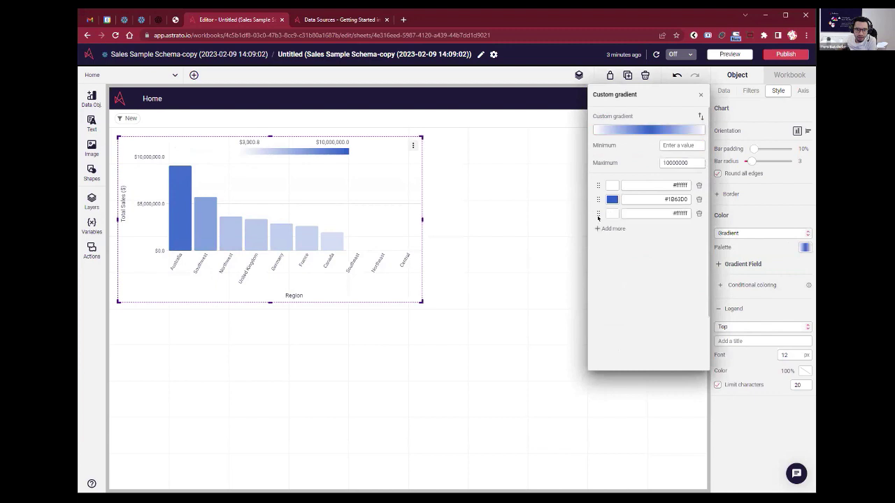
{"action": "left_click_drag", "start_coordinate": [598, 213], "coordinate": [612, 199]}
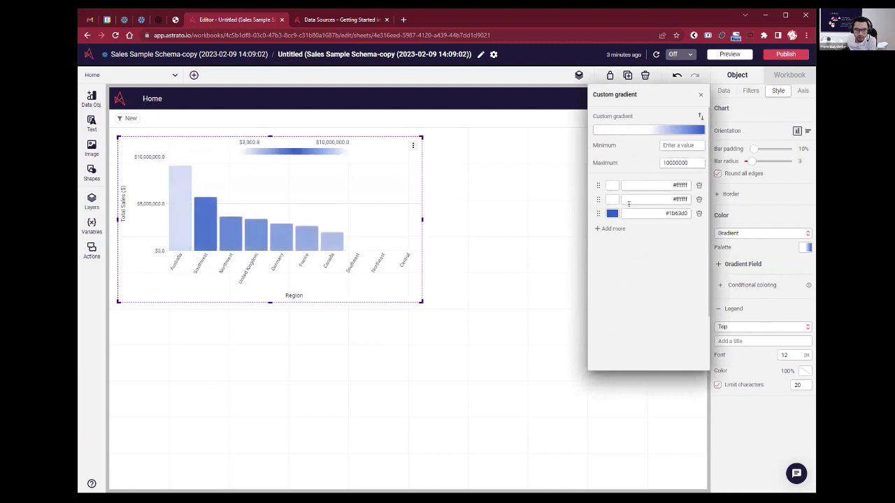
{"action": "left_click", "coordinate": [613, 200]}
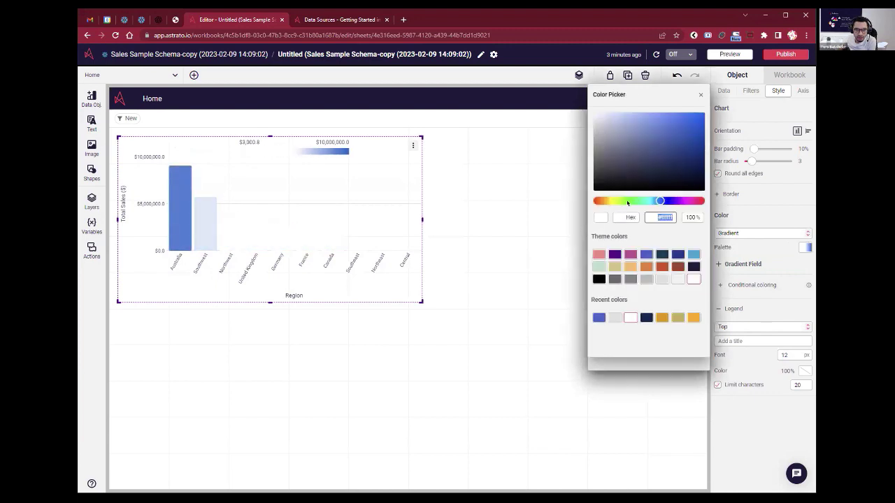
{"action": "left_click", "coordinate": [598, 266]}
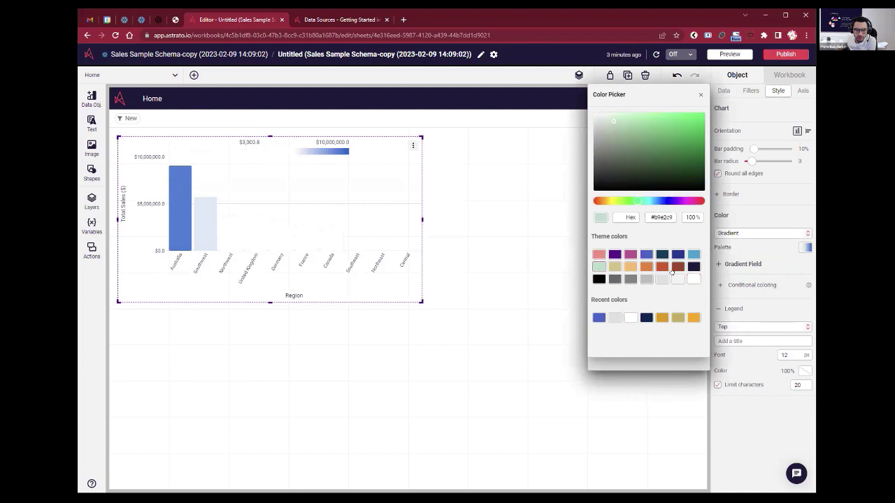
{"action": "left_click", "coordinate": [698, 96]}
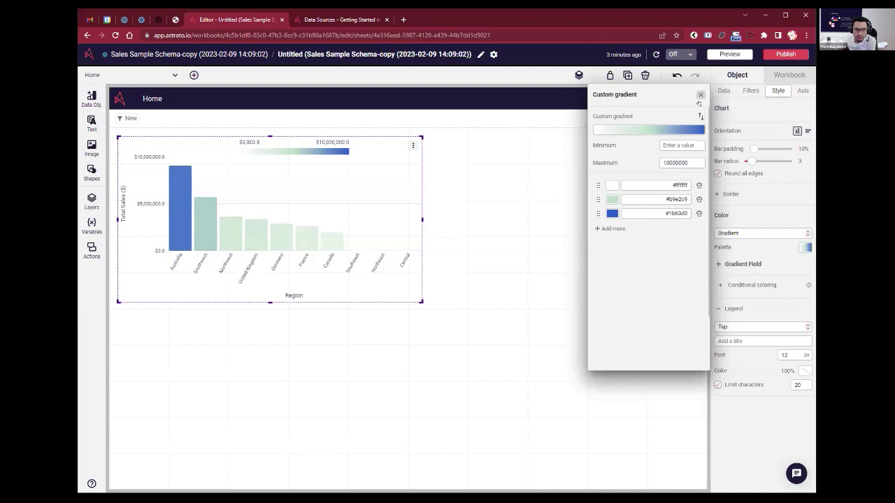
{"action": "left_click", "coordinate": [700, 94]}
{"action": "left_click", "coordinate": [750, 100]}
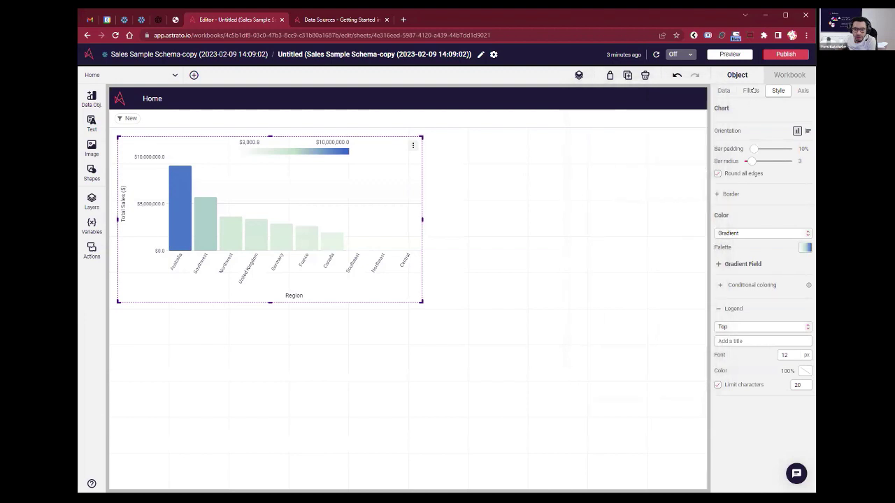
Set the bar padding to 5% and widen the chart so the region names fit horizontally
{"action": "left_click_drag", "start_coordinate": [753, 149], "coordinate": [749, 149]}
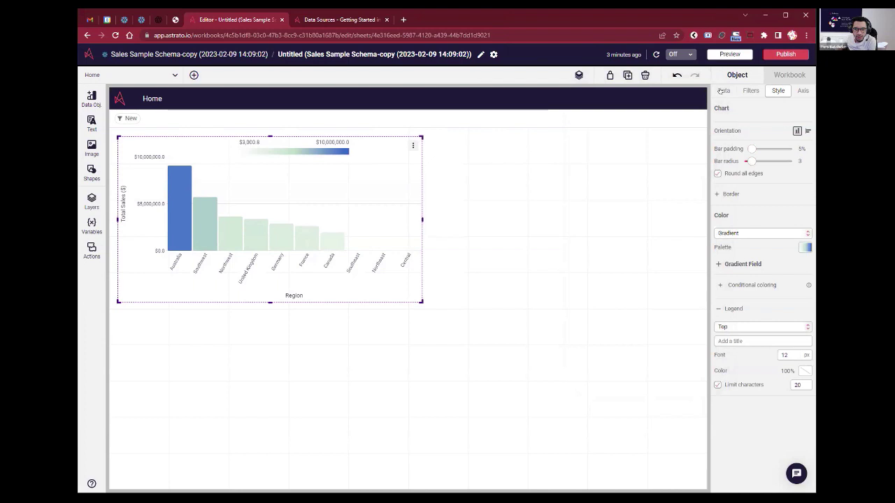
{"action": "left_click_drag", "start_coordinate": [419, 299], "coordinate": [557, 308]}
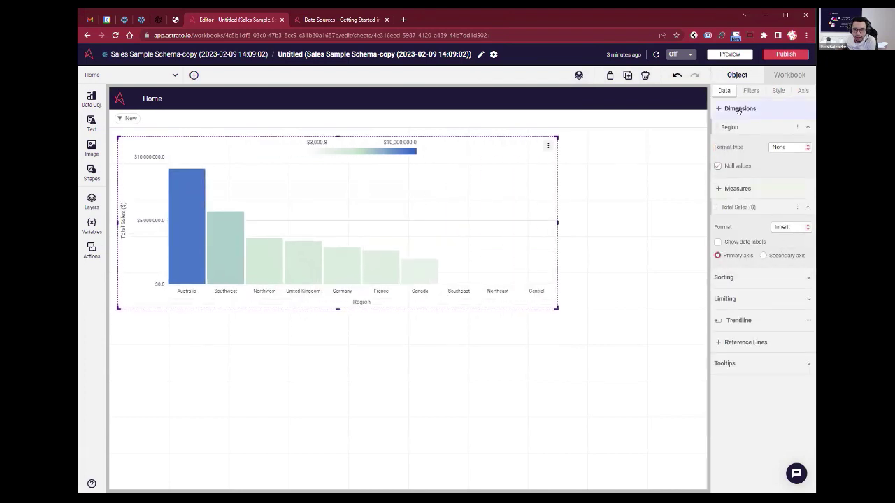
Show data labels for Total Sales and format the measure as an abbreviation in 12.3M style with a $ prefix
{"action": "left_click", "coordinate": [718, 243]}
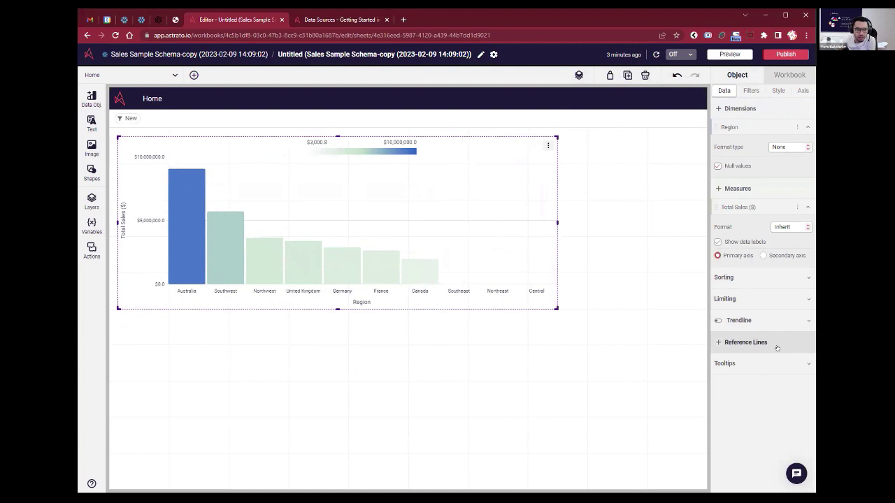
{"action": "left_click", "coordinate": [795, 228]}
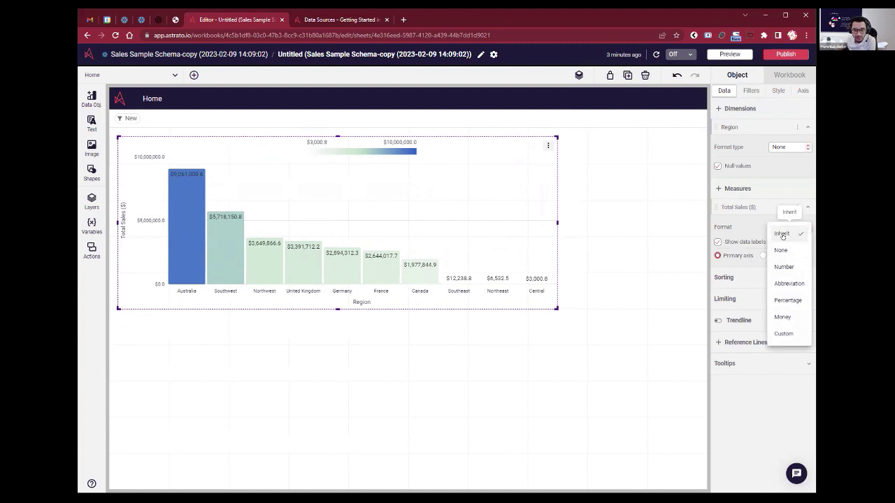
{"action": "left_click", "coordinate": [794, 284]}
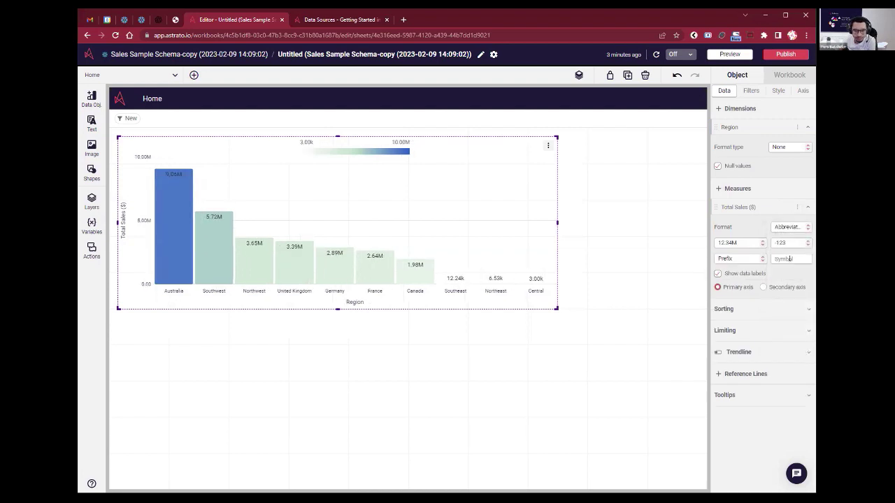
{"action": "left_click", "coordinate": [790, 258]}
{"action": "type", "text": "$"}
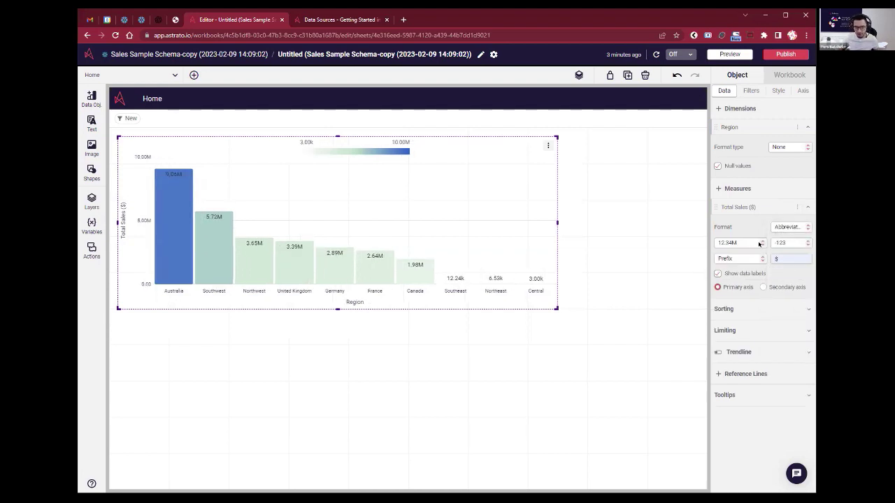
{"action": "left_click", "coordinate": [758, 243]}
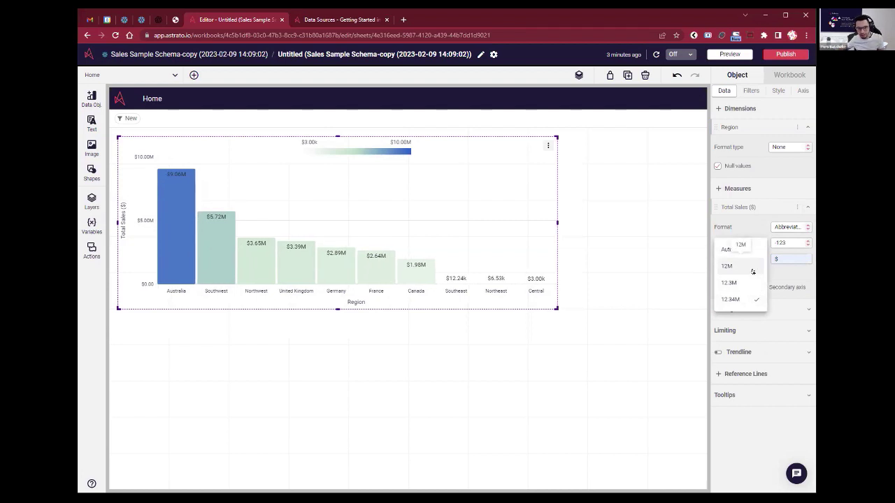
{"action": "left_click", "coordinate": [754, 282]}
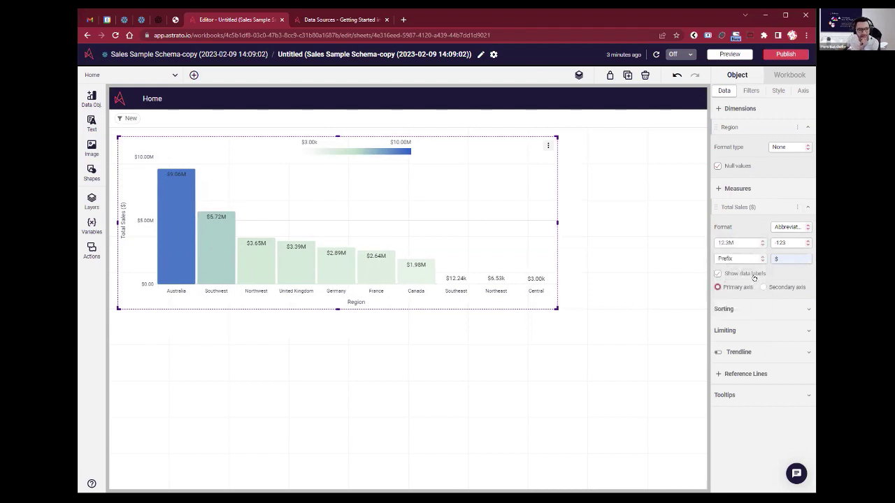
{"action": "mouse_move", "coordinate": [185, 190]}
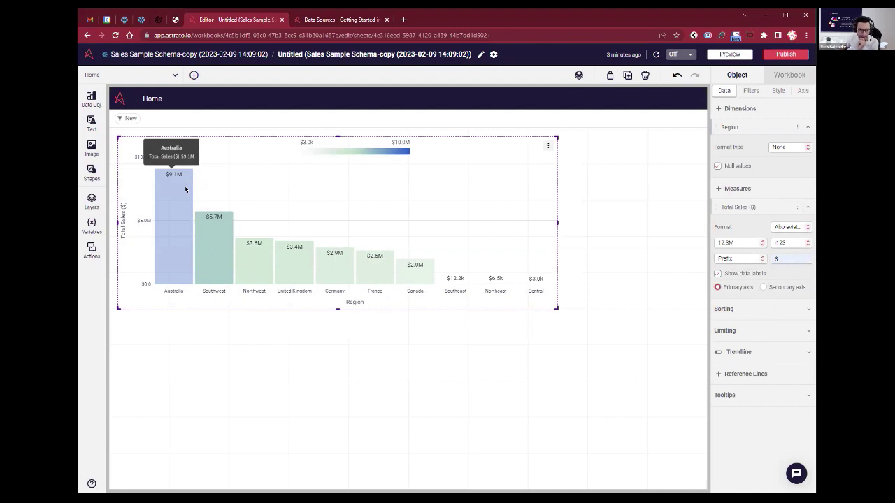
{"action": "mouse_move", "coordinate": [415, 274]}
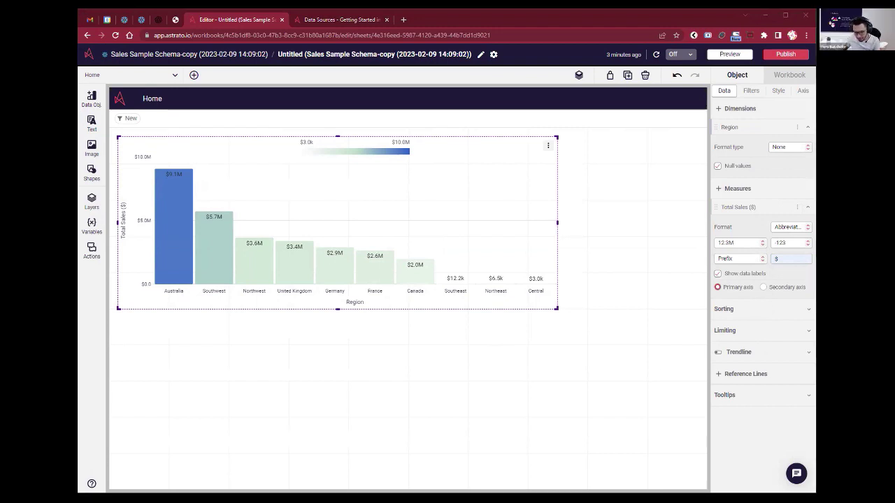
Duplicate the Total Sales by Region chart and place the copy directly below the original
{"action": "right_click", "coordinate": [414, 238]}
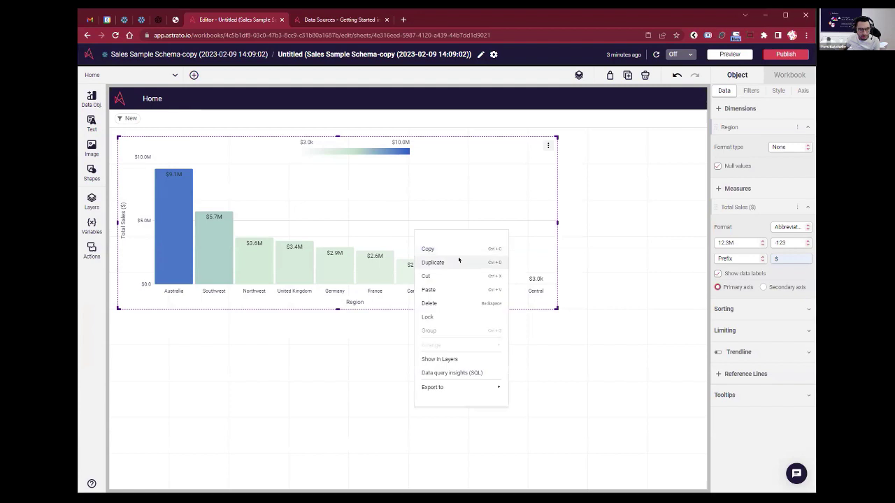
{"action": "left_click", "coordinate": [432, 259]}
{"action": "left_click_drag", "start_coordinate": [519, 210], "coordinate": [482, 363]}
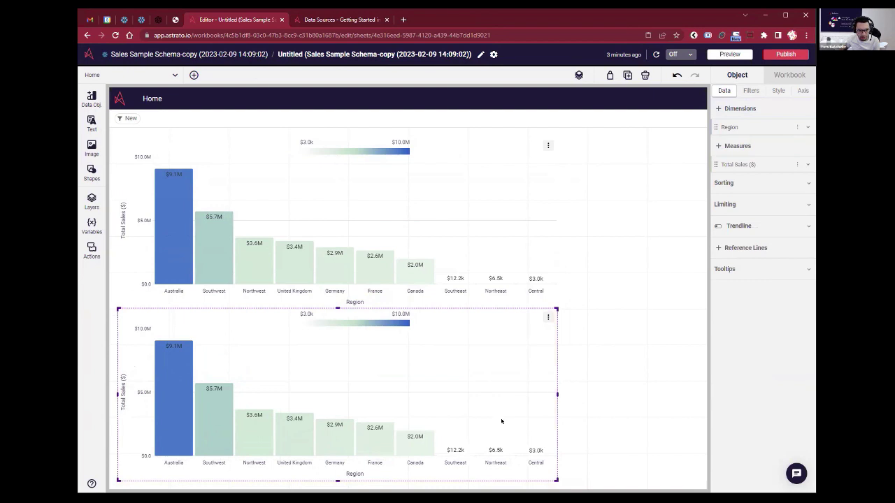
Shrink the original chart in width and height and move the duplicate up closer beneath it
{"action": "left_click", "coordinate": [548, 278]}
{"action": "left_click_drag", "start_coordinate": [557, 308], "coordinate": [428, 259]}
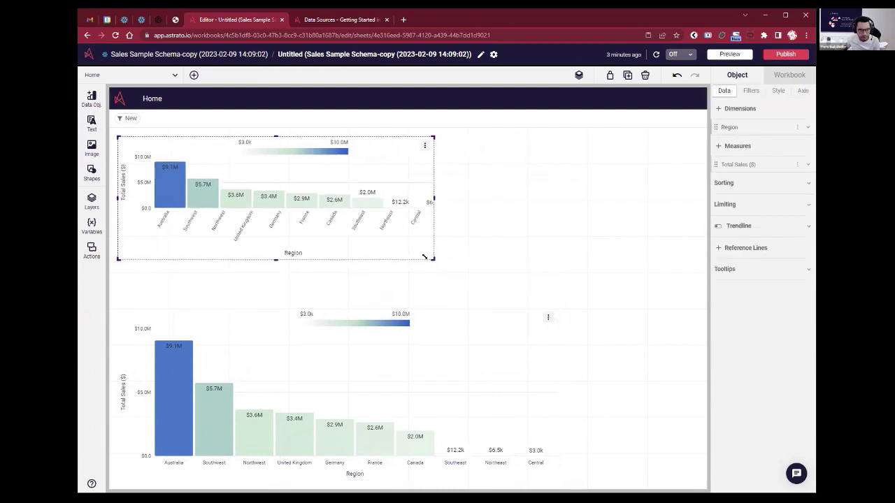
{"action": "left_click", "coordinate": [473, 330]}
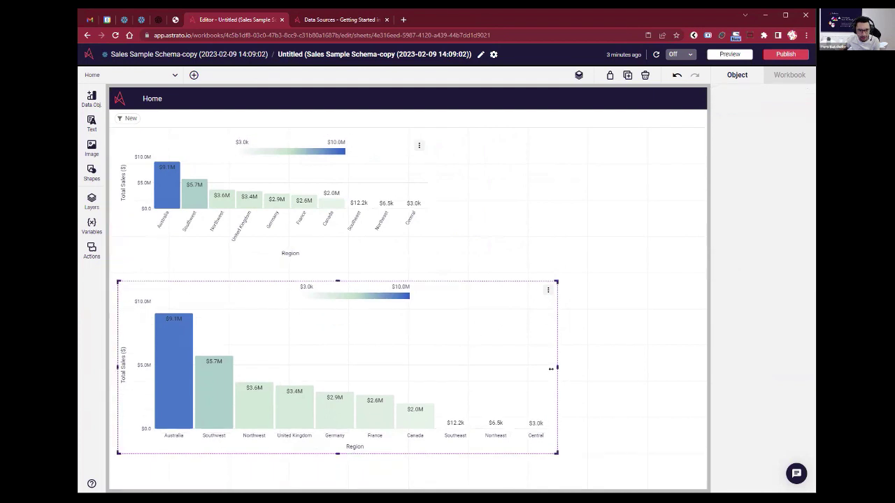
Limit the lower chart's data to 5 rows and narrow the chart
{"action": "left_click", "coordinate": [734, 204]}
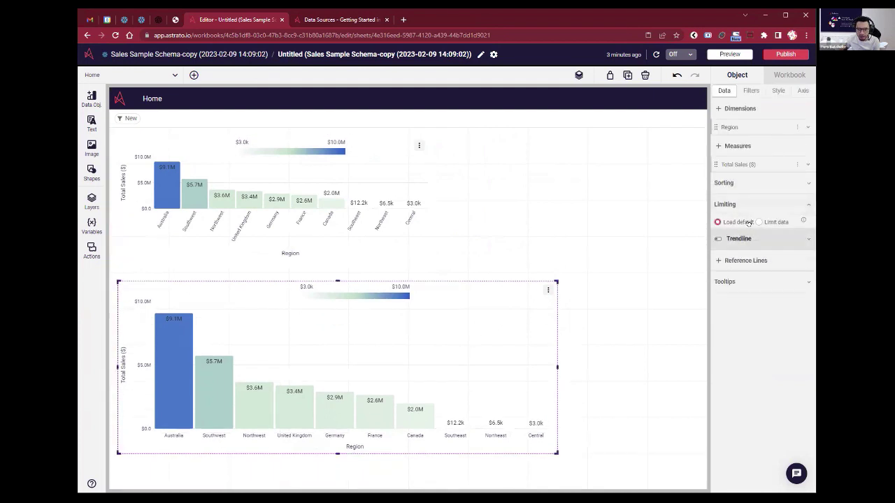
{"action": "left_click", "coordinate": [772, 222]}
{"action": "double_click", "coordinate": [756, 233]}
{"action": "type", "text": "5"}
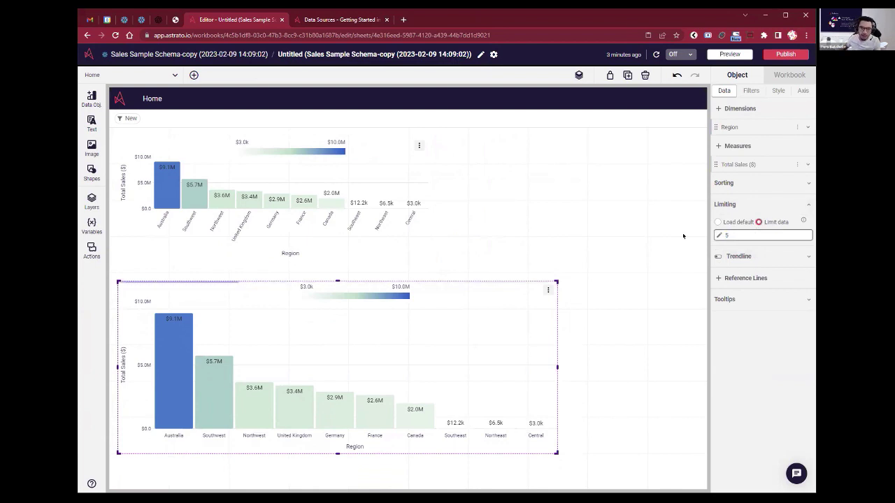
{"action": "left_click_drag", "start_coordinate": [556, 367], "coordinate": [456, 367]}
{"action": "left_click", "coordinate": [527, 364]}
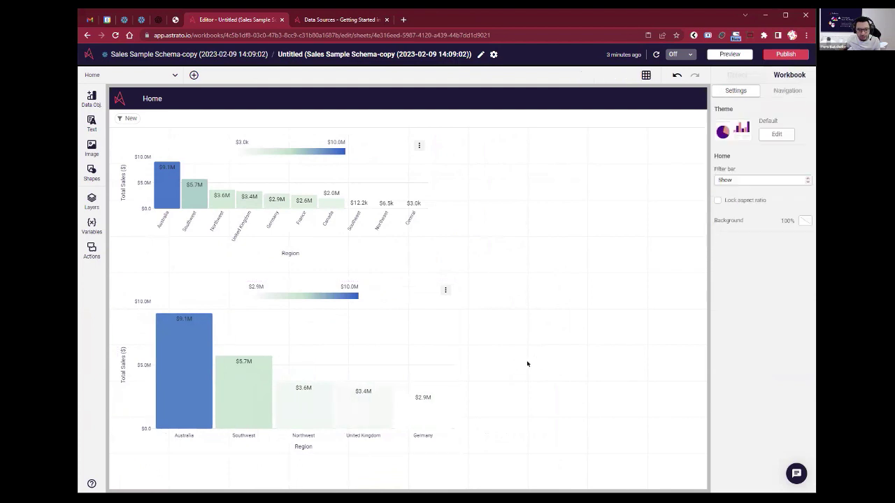
Copy and paste the five-region chart, then place the new copy beside the others and narrow it
{"action": "left_click", "coordinate": [398, 339]}
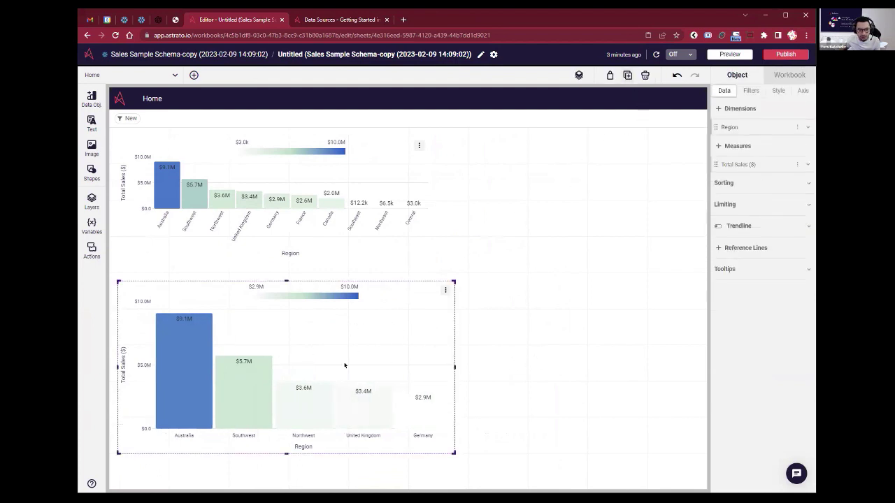
{"action": "key", "text": "ctrl+c"}
{"action": "key", "text": "ctrl+v"}
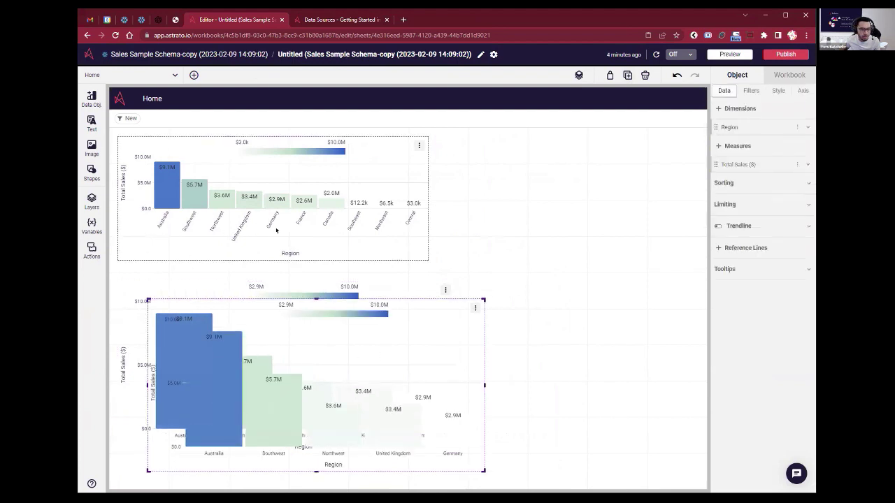
{"action": "left_click_drag", "start_coordinate": [424, 396], "coordinate": [444, 323]}
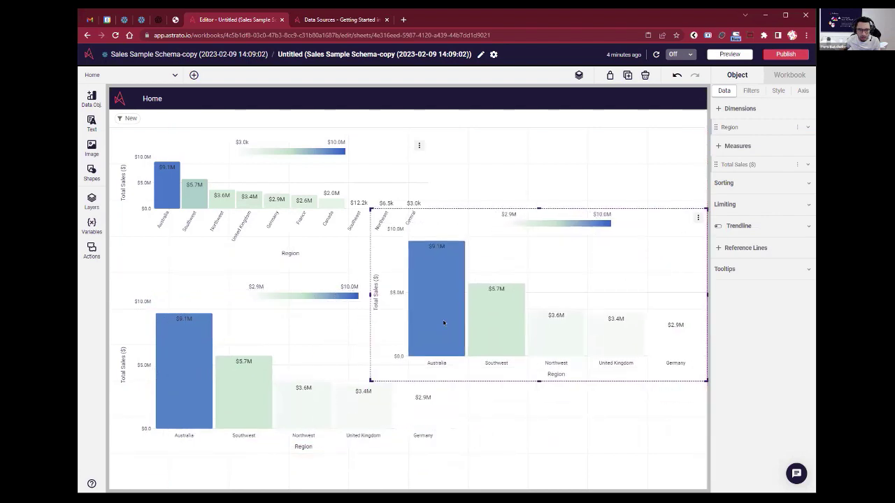
{"action": "left_click_drag", "start_coordinate": [369, 378], "coordinate": [479, 372]}
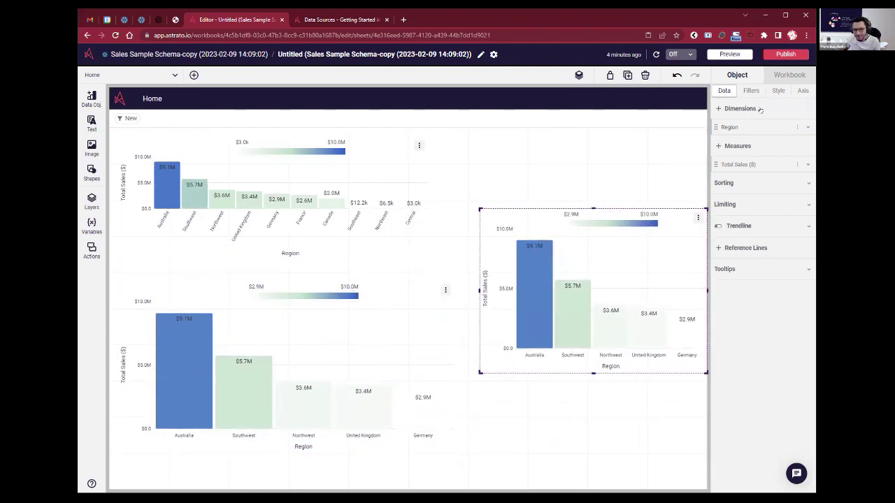
Use the default load limit for the pasted chart and move it up level with the original chart
{"action": "left_click", "coordinate": [782, 202]}
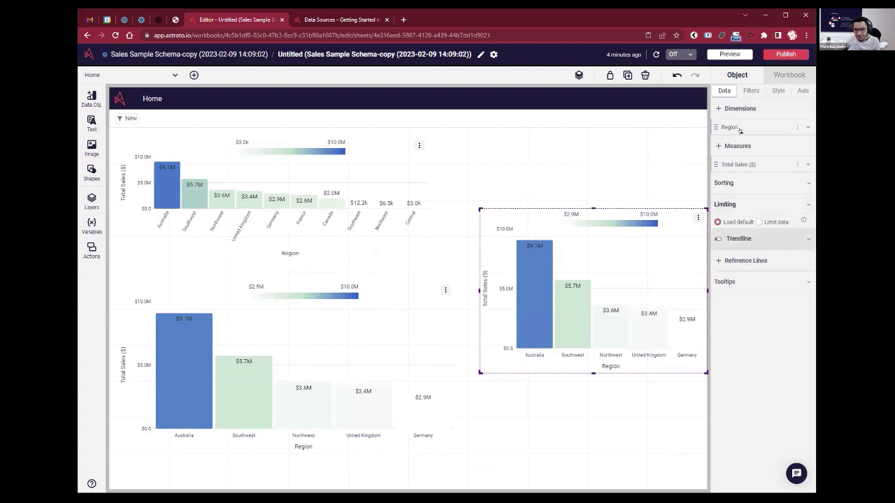
{"action": "left_click", "coordinate": [752, 91]}
{"action": "left_click_drag", "start_coordinate": [655, 259], "coordinate": [646, 181]}
Add a chart filter on Region to the newest copy, using the Excluded from list condition
{"action": "left_click", "coordinate": [741, 110]}
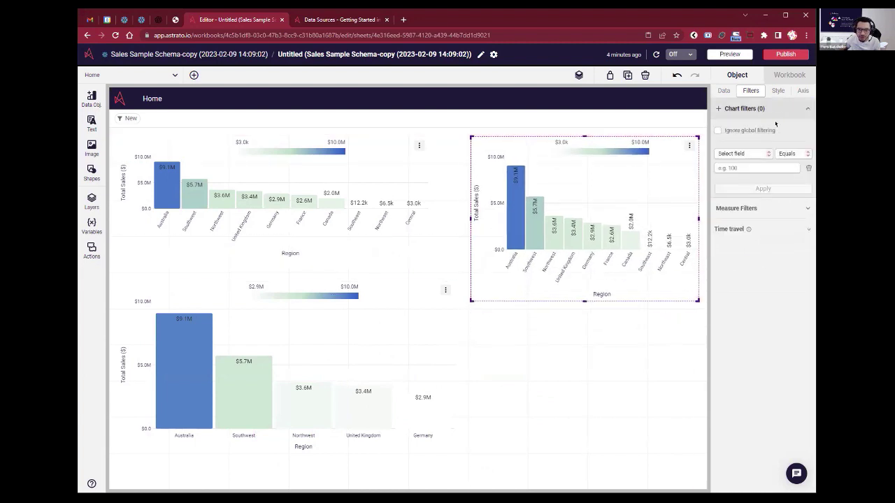
{"action": "left_click", "coordinate": [747, 153]}
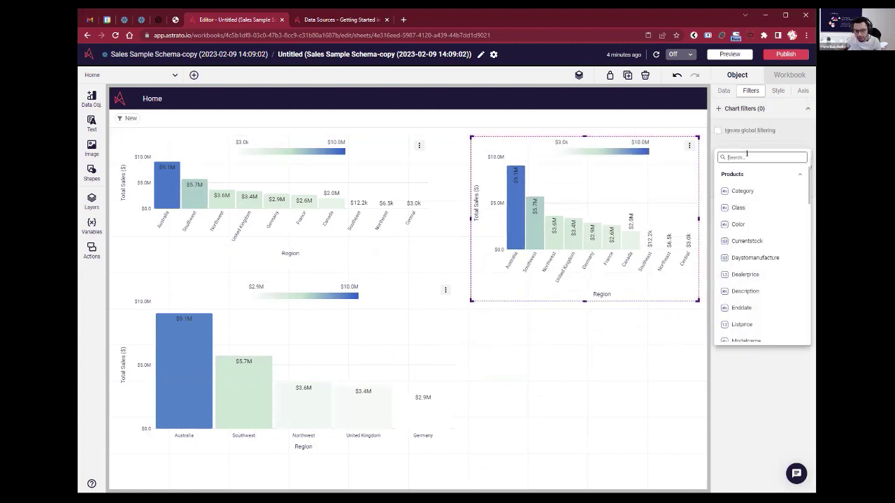
{"action": "type", "text": "reg"}
{"action": "left_click", "coordinate": [734, 190]}
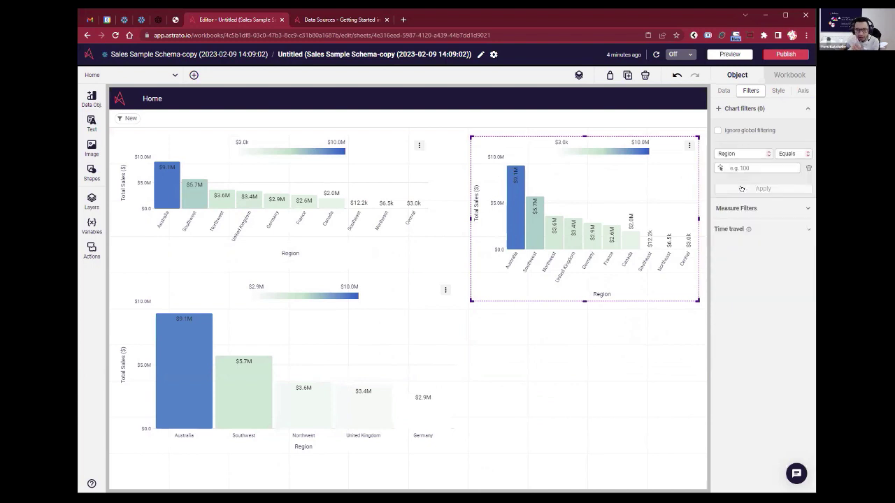
{"action": "left_click", "coordinate": [783, 154]}
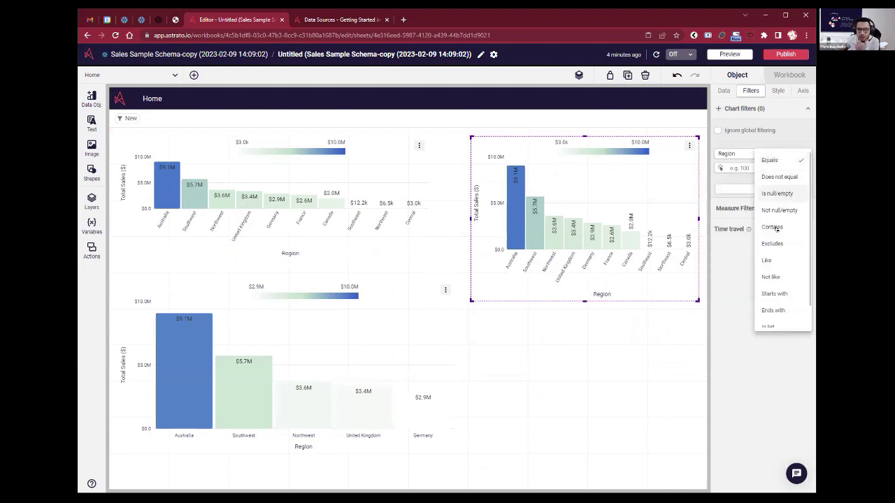
{"action": "scroll", "coordinate": [774, 253], "scroll_direction": "down", "scroll_amount": 3}
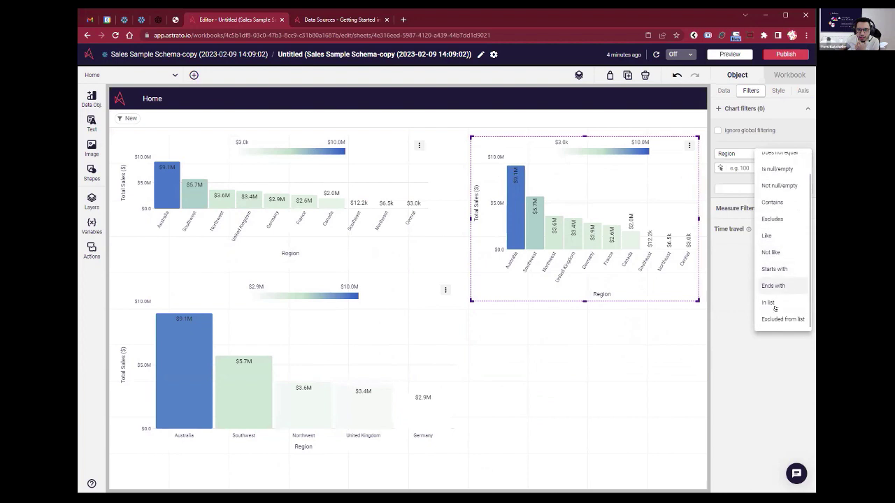
{"action": "left_click", "coordinate": [768, 319]}
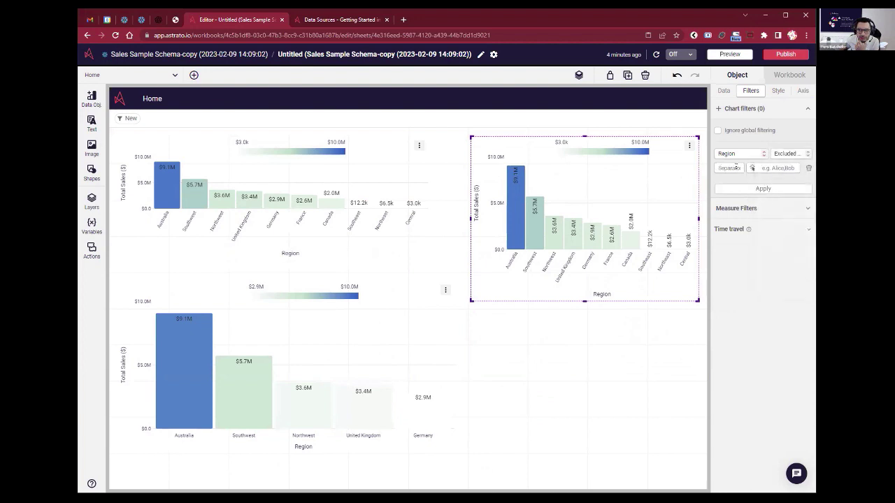
Enter a list separator, exclude Southeast, Northeast and Central in the Region filter, and apply it
{"action": "left_click", "coordinate": [758, 169]}
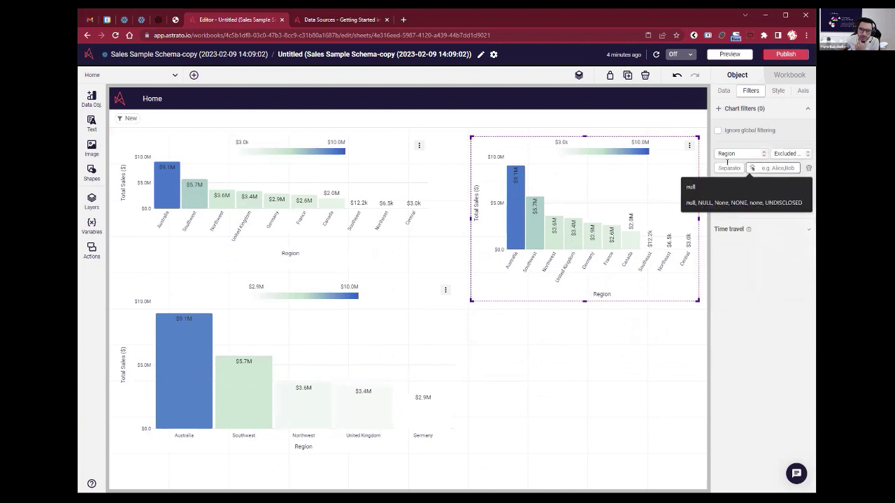
{"action": "left_click", "coordinate": [727, 163]}
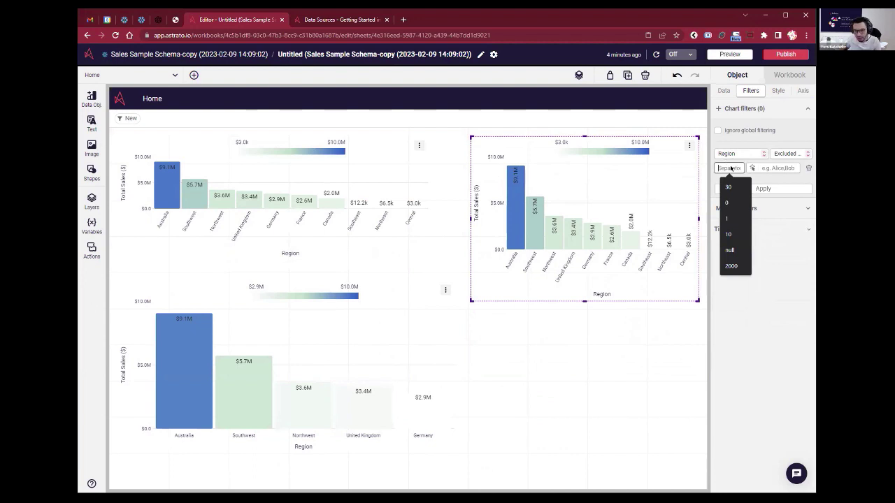
{"action": "left_click", "coordinate": [772, 166]}
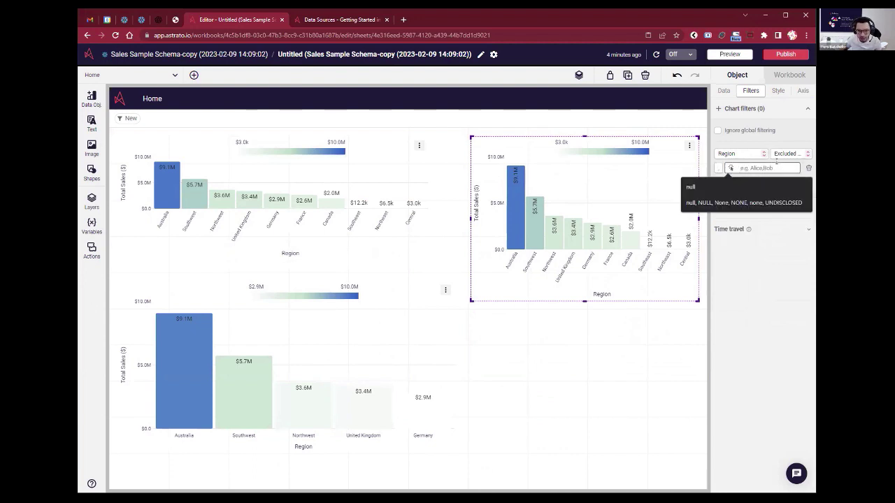
{"action": "type", "text": "Southeas"}
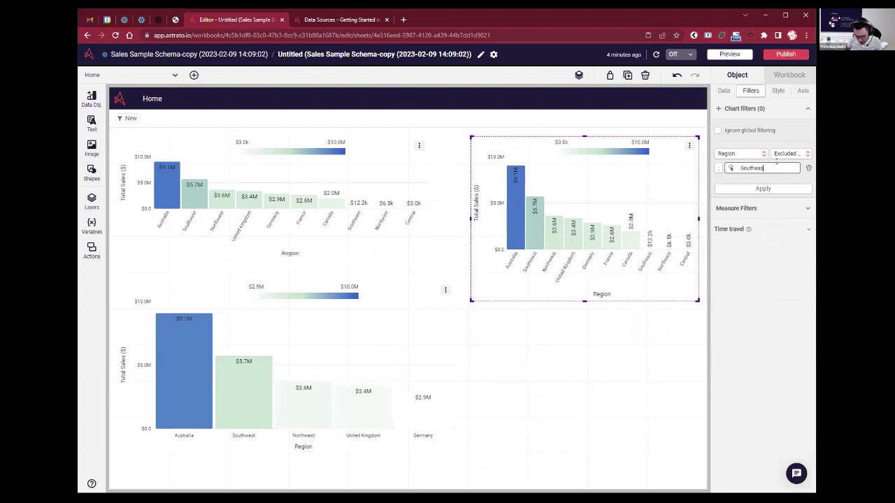
{"action": "type", "text": "t, Northeast, Central"}
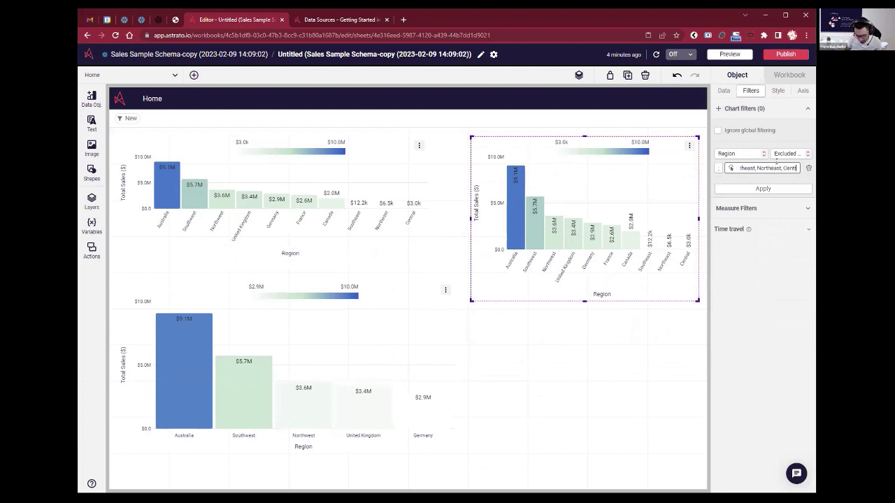
{"action": "left_click", "coordinate": [775, 187]}
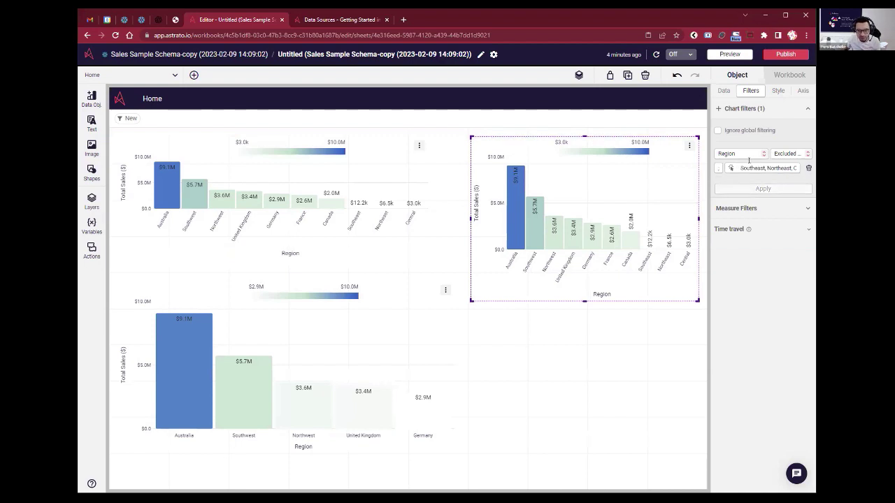
Correct the list separator in the Region exclusion filter and reapply it
{"action": "left_click", "coordinate": [775, 155]}
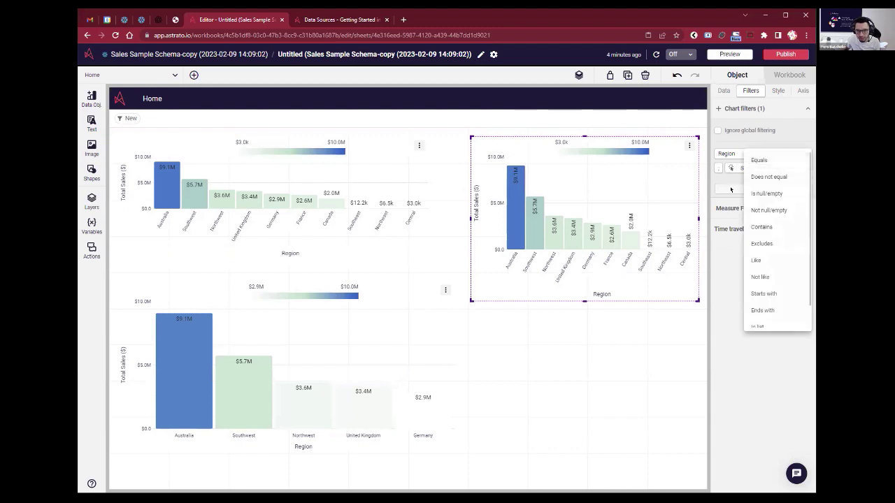
{"action": "left_click", "coordinate": [724, 273]}
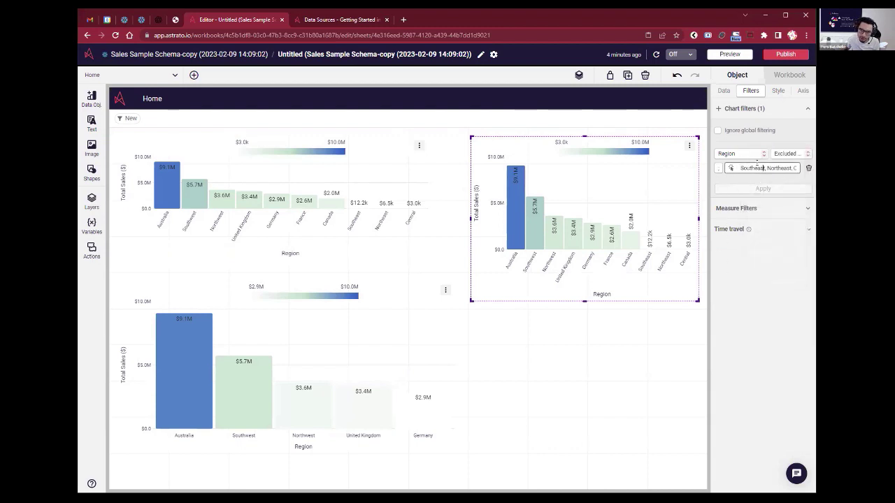
{"action": "left_click", "coordinate": [729, 166]}
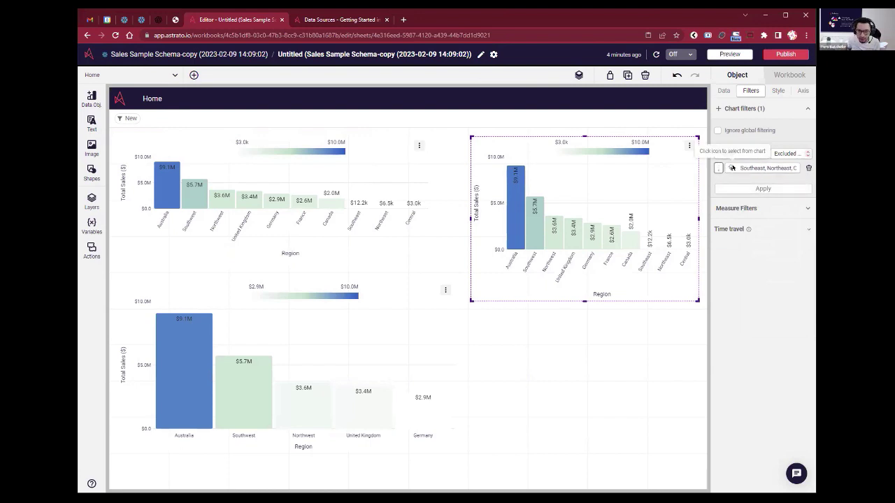
{"action": "left_click", "coordinate": [762, 188]}
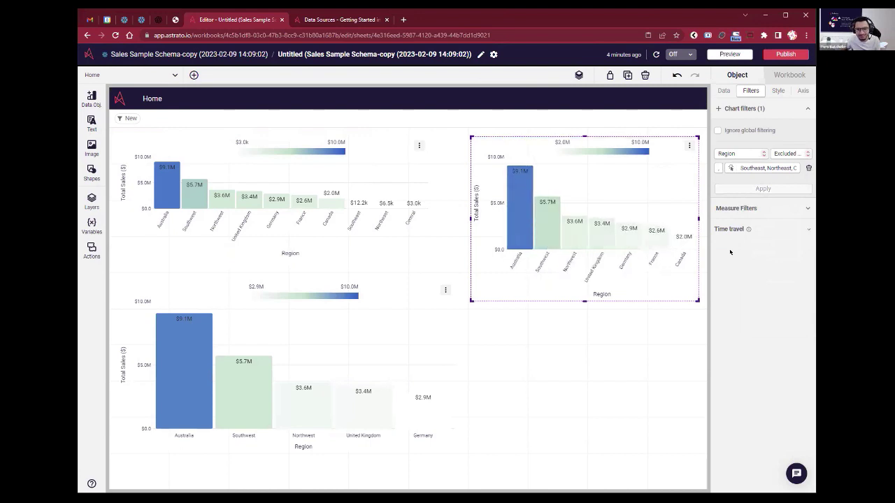
Narrow the five-region chart and slightly enlarge the chart with the Region exclusion filter
{"action": "left_click", "coordinate": [452, 364]}
{"action": "left_click_drag", "start_coordinate": [454, 364], "coordinate": [400, 397]}
{"action": "left_click", "coordinate": [480, 267]}
{"action": "left_click_drag", "start_coordinate": [466, 295], "coordinate": [459, 314]}
{"action": "left_click", "coordinate": [751, 91]}
{"action": "left_click", "coordinate": [744, 108]}
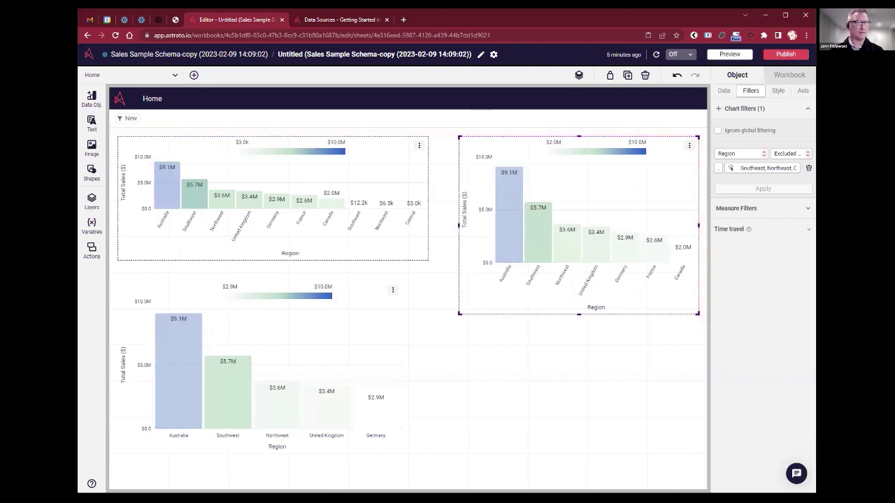
Delete the five-region chart and the original chart, and open the remaining chart's filter settings
{"action": "left_click", "coordinate": [369, 317]}
{"action": "key", "text": "Delete"}
{"action": "left_click", "coordinate": [399, 174]}
{"action": "key", "text": "Delete"}
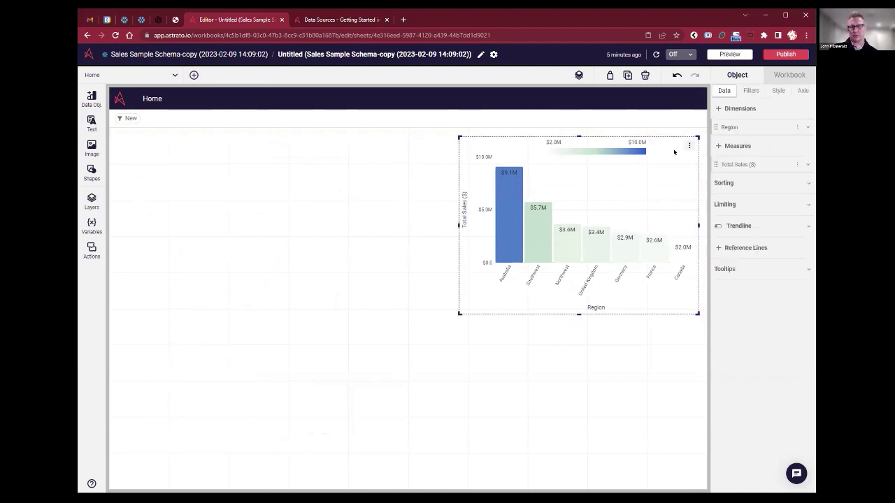
{"action": "left_click", "coordinate": [750, 91]}
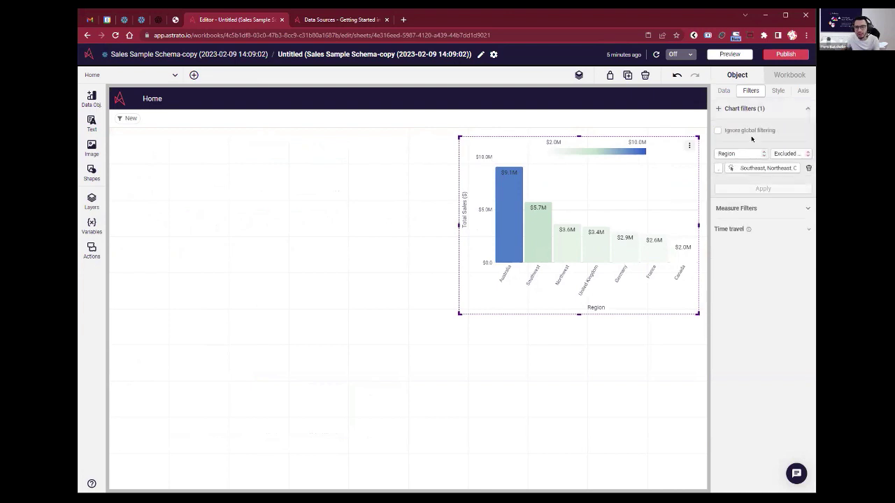
Add a listbox filter object in the empty area of the sheet and use Category as its dimension
{"action": "left_click", "coordinate": [93, 99]}
{"action": "left_click_drag", "start_coordinate": [128, 162], "coordinate": [173, 167]}
{"action": "left_click", "coordinate": [736, 109]}
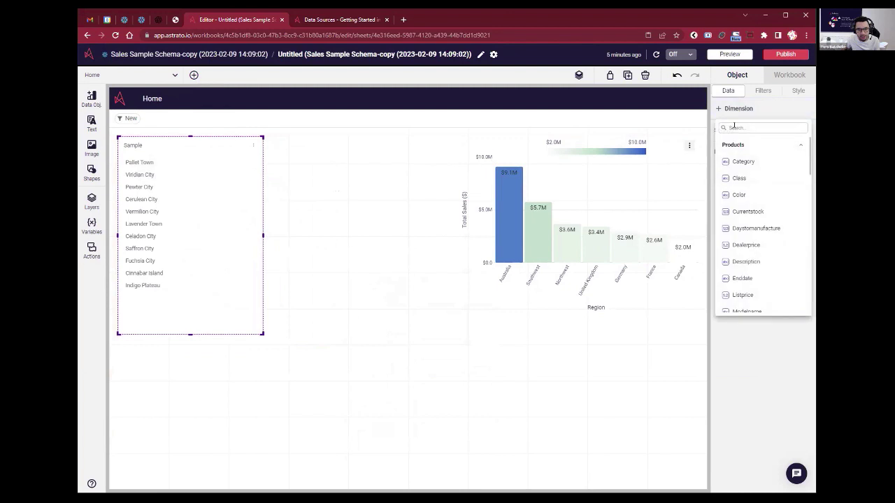
{"action": "type", "text": "produ"}
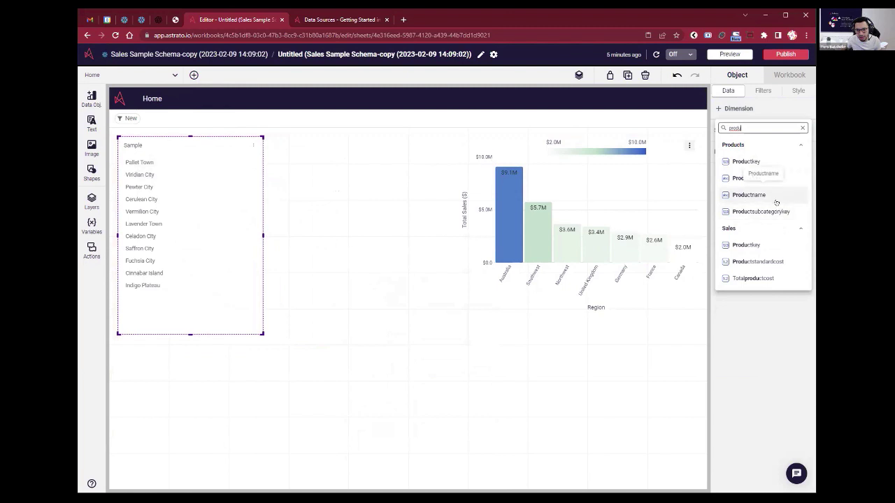
{"action": "key", "text": "ctrl+a"}
{"action": "type", "text": "categ"}
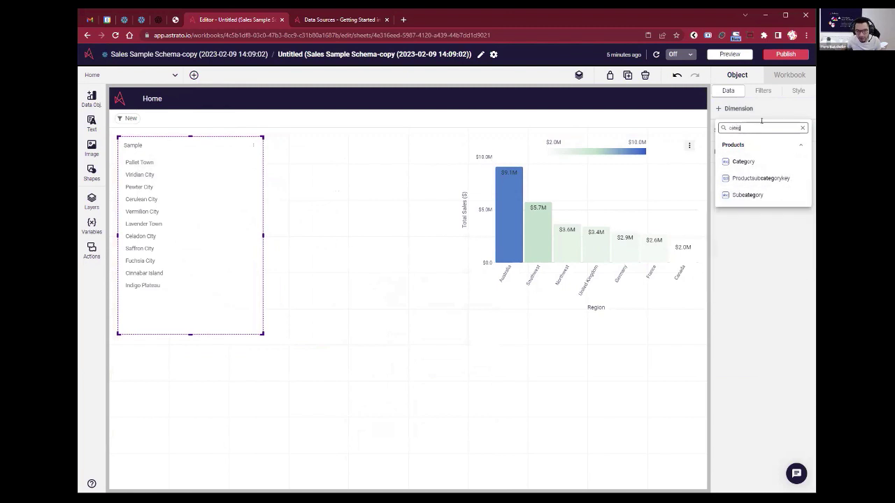
{"action": "left_click", "coordinate": [742, 161]}
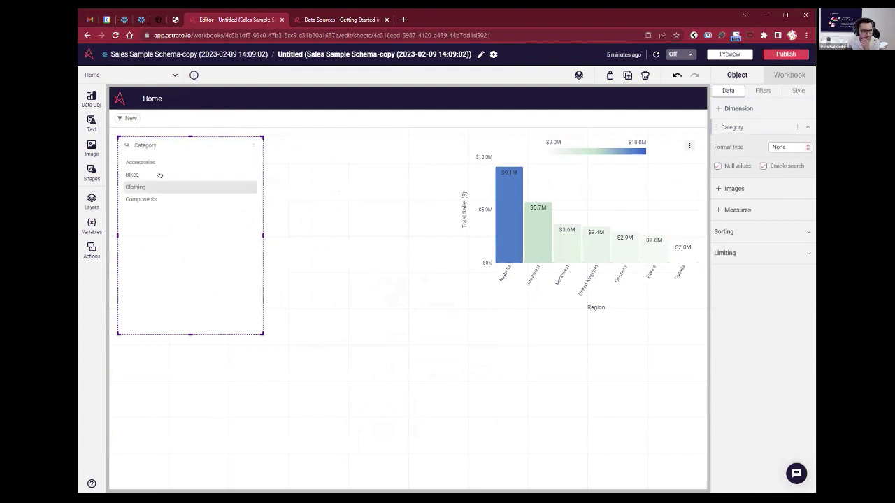
Filter the sheet to the Bikes category and set the sales chart to ignore global filtering
{"action": "left_click", "coordinate": [160, 176]}
{"action": "left_click", "coordinate": [690, 119]}
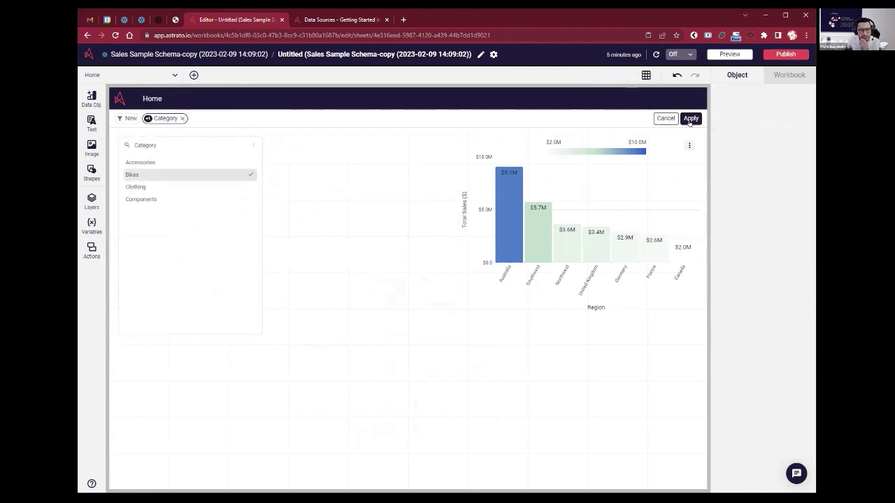
{"action": "left_click", "coordinate": [639, 188]}
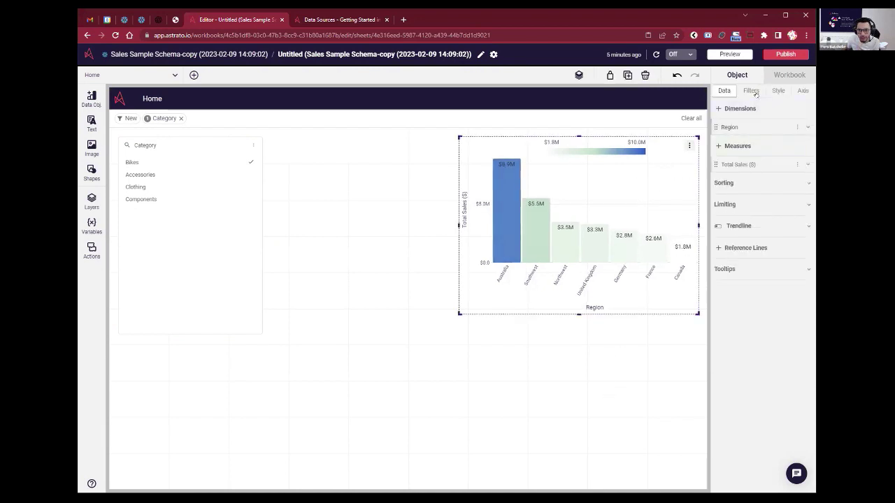
{"action": "left_click", "coordinate": [751, 91]}
{"action": "left_click", "coordinate": [769, 107]}
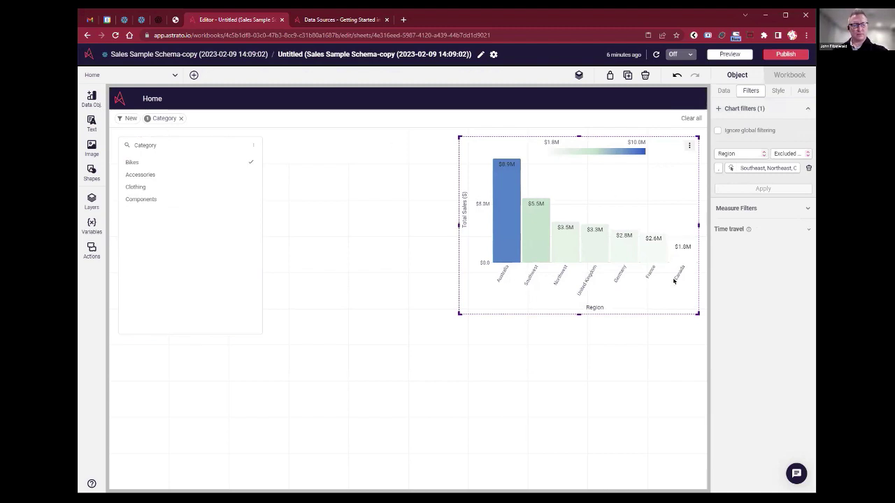
{"action": "left_click", "coordinate": [742, 130]}
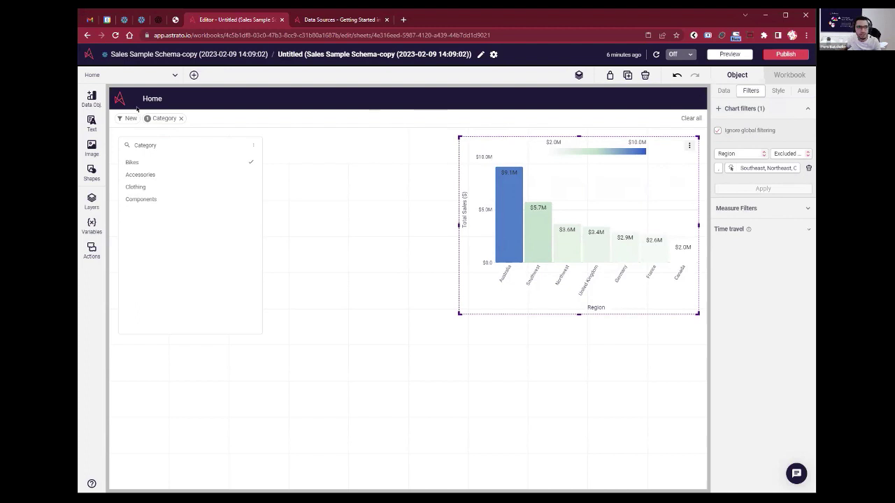
Set the Category listbox's font size to 15 px
{"action": "left_click", "coordinate": [184, 232]}
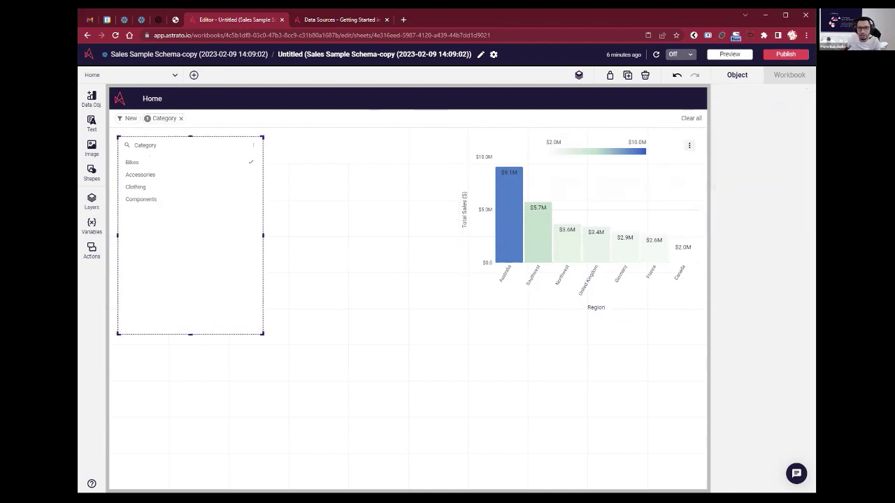
{"action": "left_click", "coordinate": [796, 91]}
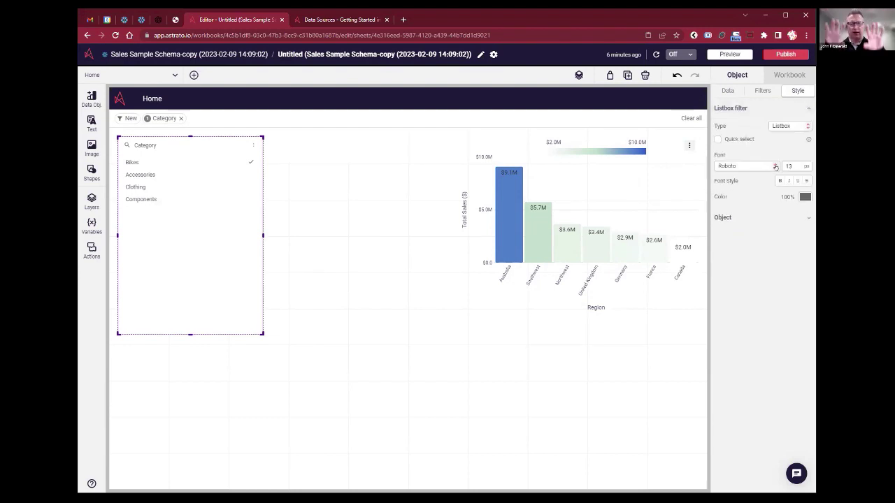
{"action": "left_click", "coordinate": [781, 167]}
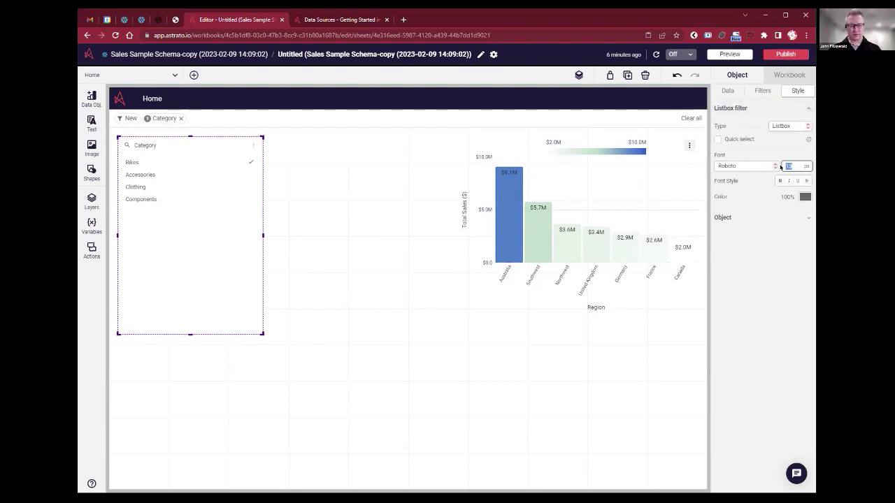
{"action": "type", "text": "16"}
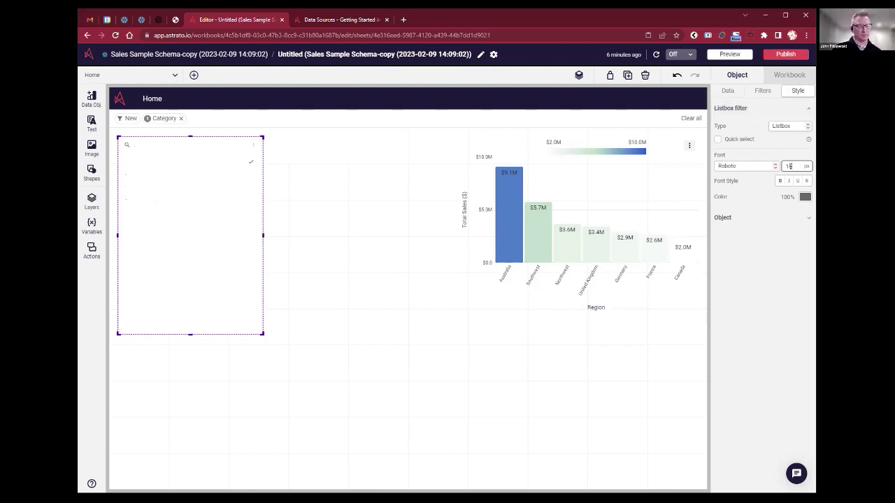
{"action": "left_click", "coordinate": [786, 279]}
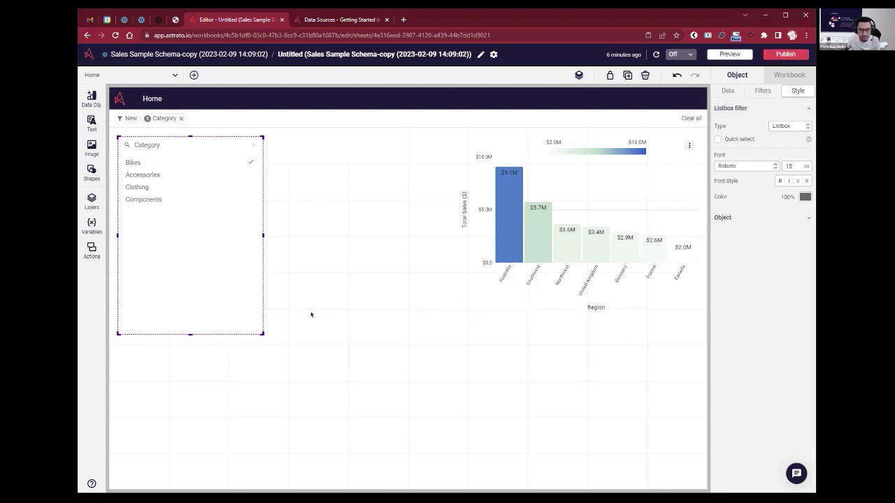
Shrink the Category listbox in width and height so it ends level with the sales chart
{"action": "left_click", "coordinate": [318, 230]}
{"action": "left_click", "coordinate": [241, 297]}
{"action": "left_click_drag", "start_coordinate": [247, 314], "coordinate": [245, 314]}
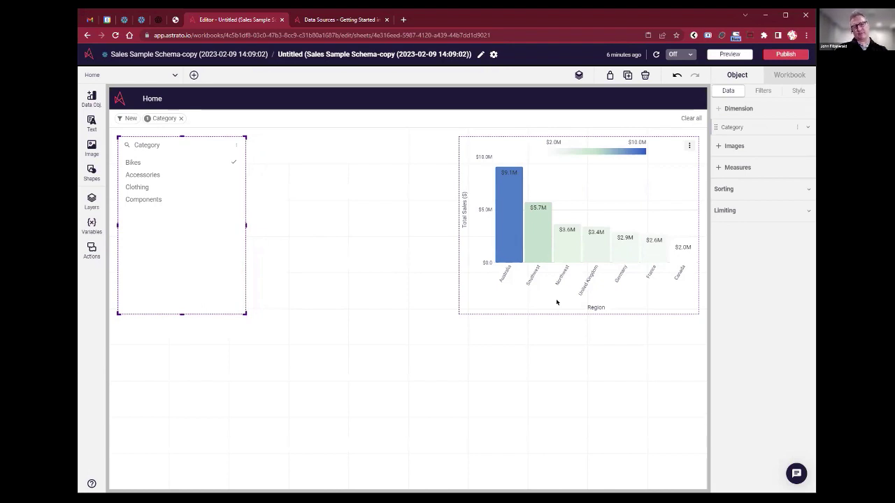
Widen the sales chart toward the Category listbox and make it taller
{"action": "left_click", "coordinate": [492, 299]}
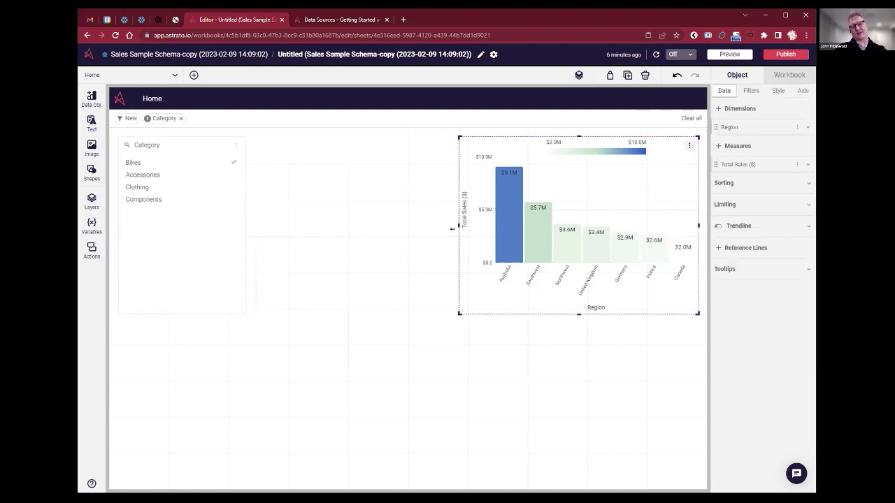
{"action": "left_click_drag", "start_coordinate": [458, 223], "coordinate": [385, 226]}
{"action": "left_click_drag", "start_coordinate": [383, 313], "coordinate": [363, 347]}
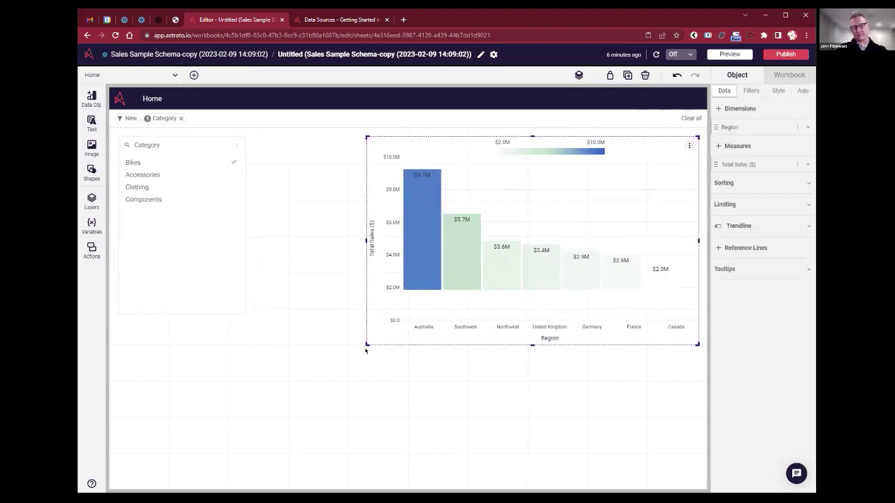
Add a Y-axis reference line with the value 6000000 to the sales chart
{"action": "left_click", "coordinate": [529, 414]}
{"action": "left_click", "coordinate": [499, 340]}
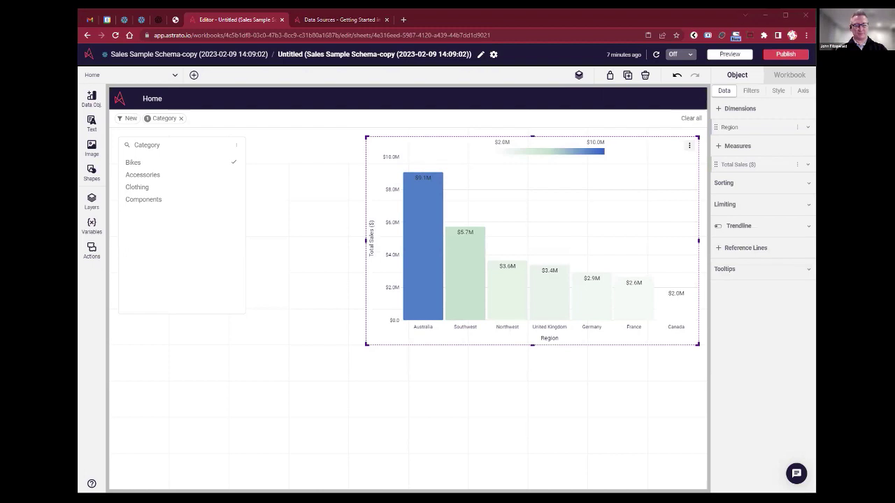
{"action": "left_click", "coordinate": [719, 247]}
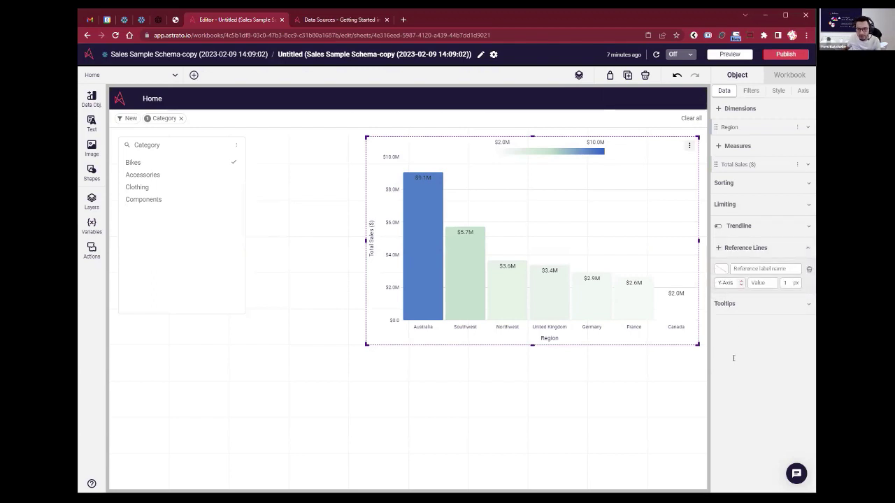
{"action": "left_click", "coordinate": [763, 265]}
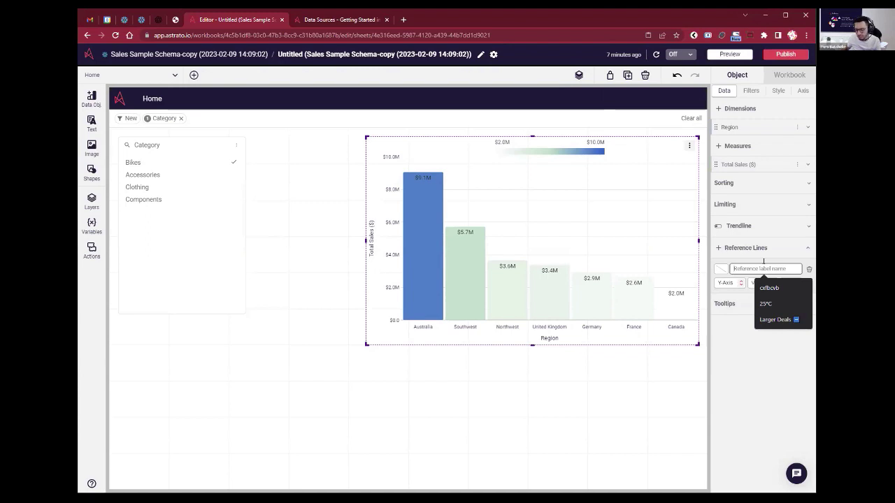
{"action": "type", "text": "600000"}
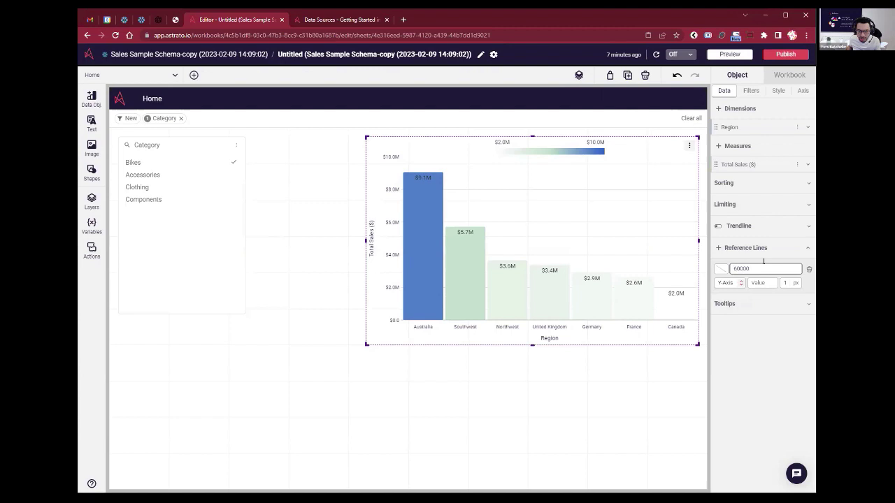
{"action": "type", "text": "0"}
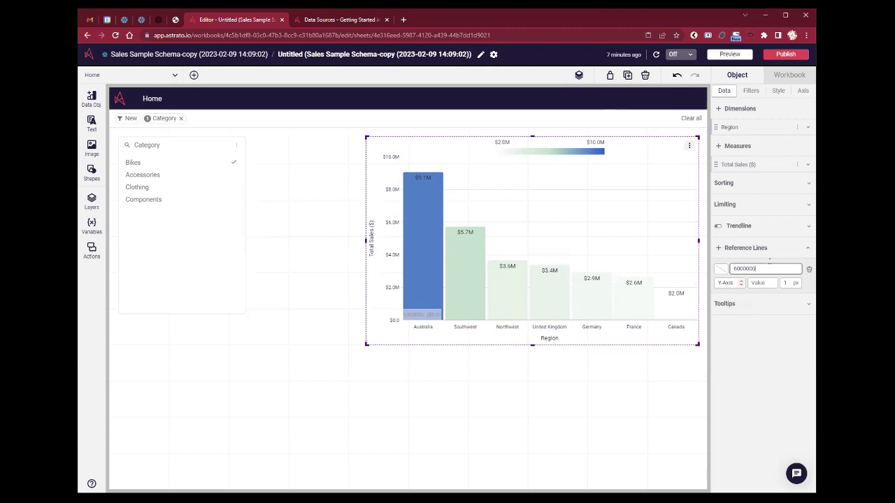
{"action": "type", "text": "0"}
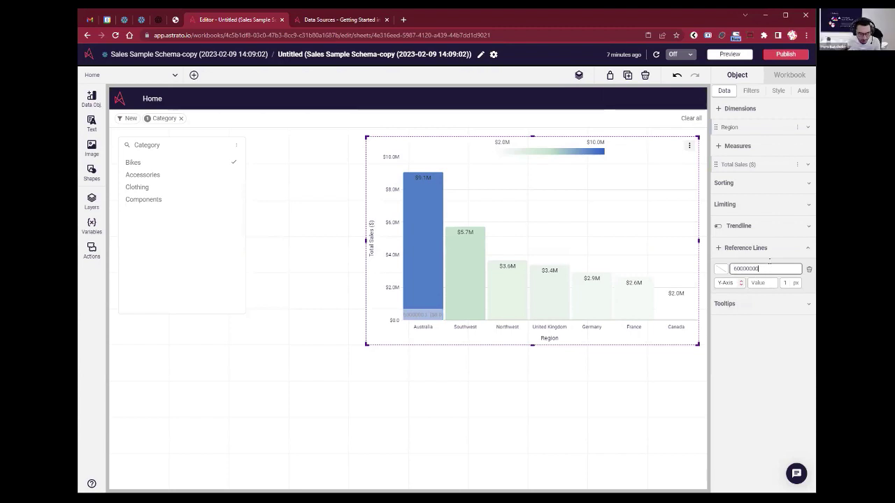
{"action": "key", "text": "ctrl+a"}
{"action": "key", "text": "ctrl+c"}
{"action": "left_click", "coordinate": [764, 280]}
{"action": "key", "text": "ctrl+v"}
{"action": "key", "text": "BackSpace"}
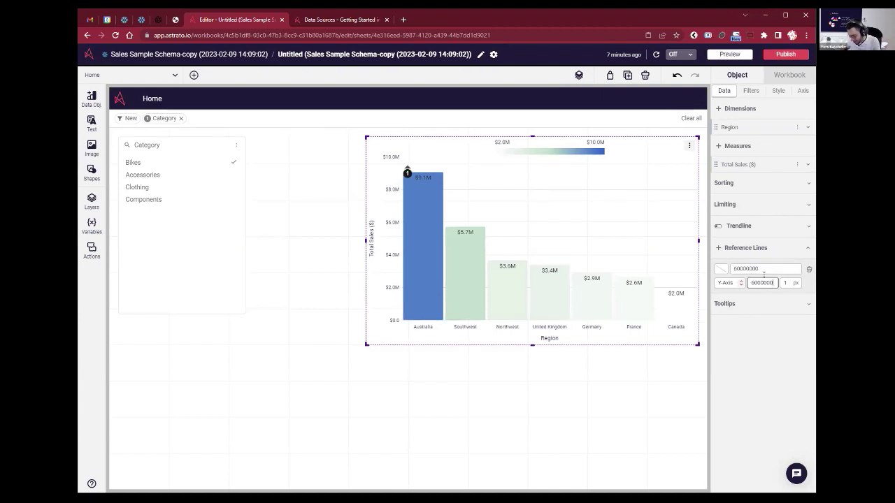
Label the sales chart's reference line Target
{"action": "left_click", "coordinate": [757, 264]}
{"action": "key", "text": "ctrl+a"}
{"action": "type", "text": "Tar"}
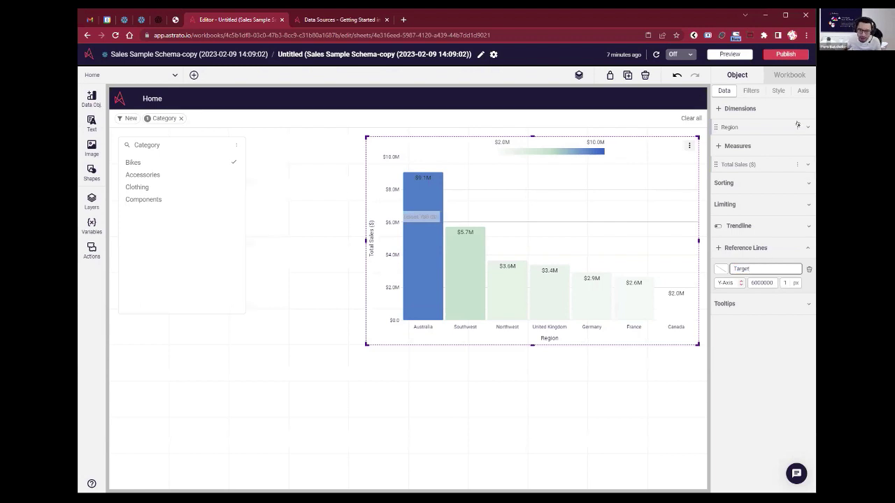
Switch the sales chart's bars from gradient to single coloring in gray #828282
{"action": "left_click", "coordinate": [779, 93]}
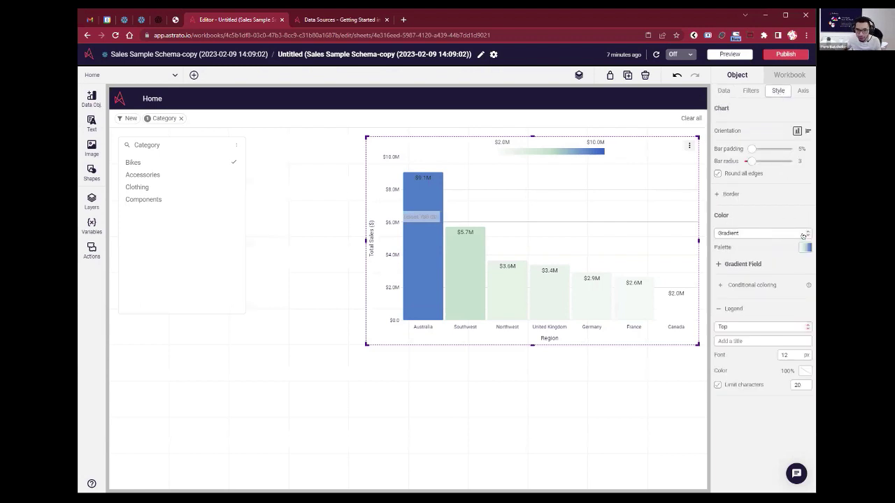
{"action": "left_click", "coordinate": [802, 235]}
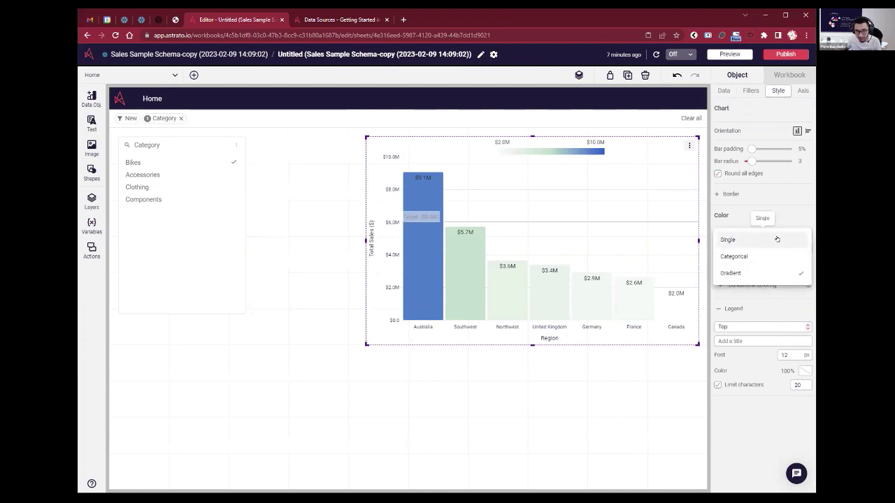
{"action": "left_click", "coordinate": [777, 240]}
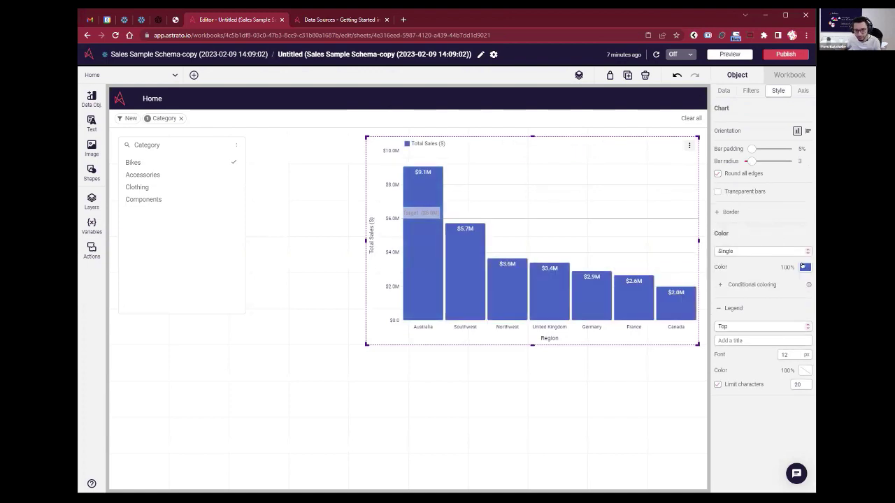
{"action": "left_click", "coordinate": [804, 267]}
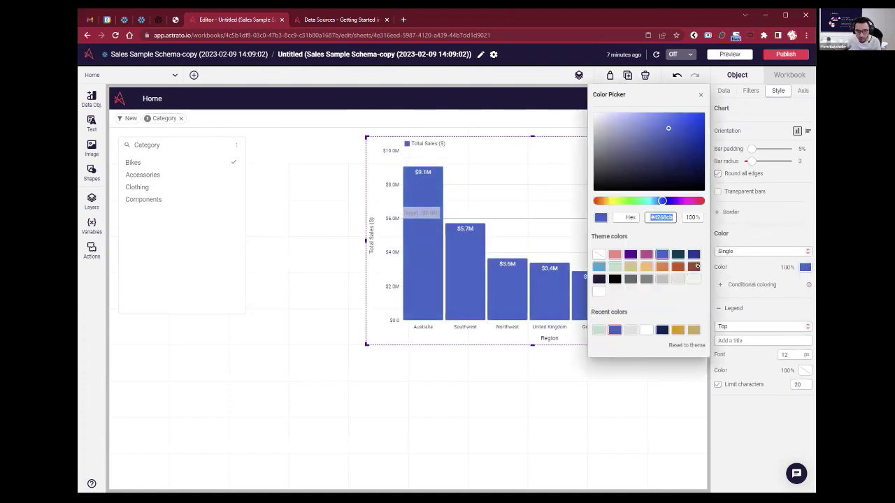
{"action": "left_click", "coordinate": [646, 279]}
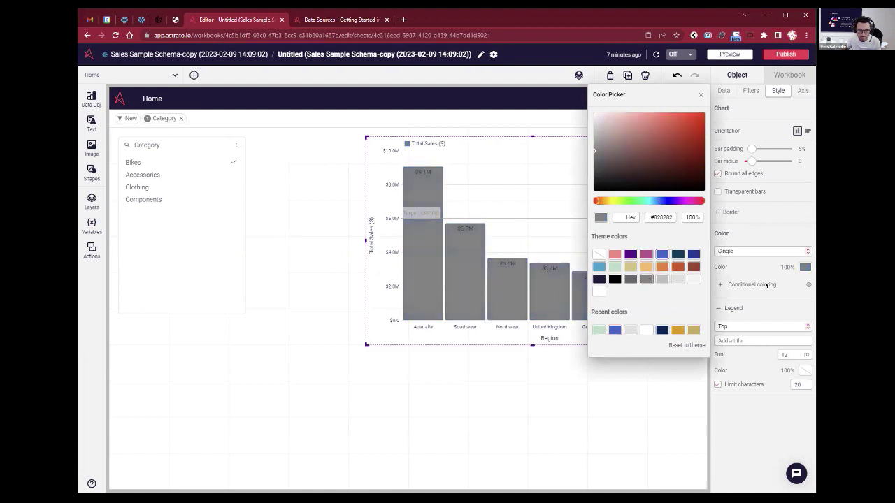
{"action": "left_click", "coordinate": [758, 293]}
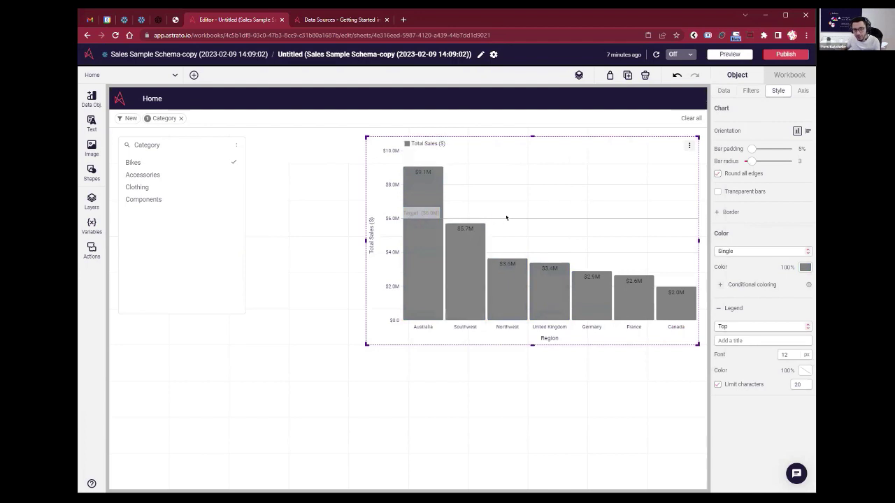
Add a conditional coloring measure rule to the sales chart for Total Sales ($) greater than 60000000
{"action": "left_click", "coordinate": [724, 90]}
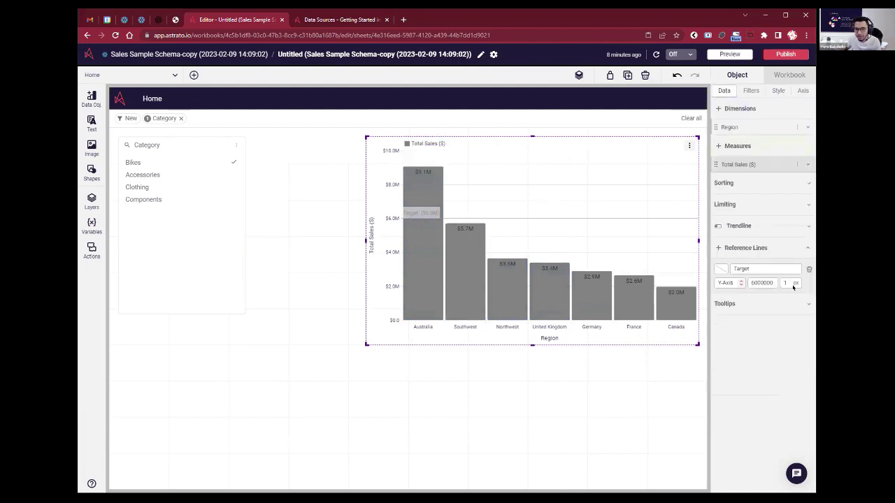
{"action": "left_click", "coordinate": [777, 90]}
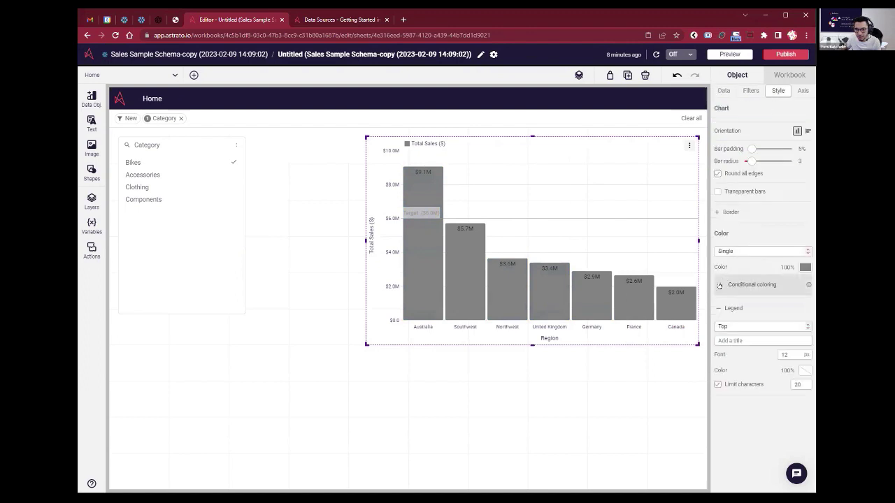
{"action": "left_click", "coordinate": [741, 285]}
{"action": "left_click", "coordinate": [662, 118]}
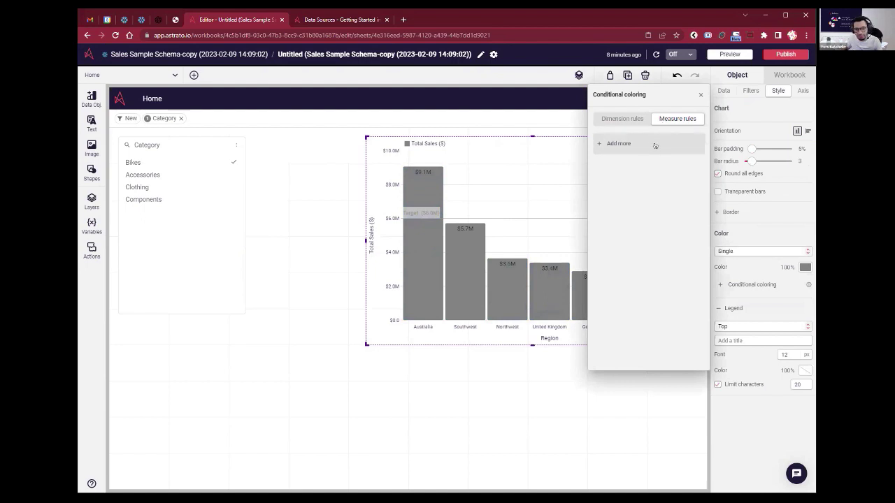
{"action": "left_click", "coordinate": [605, 144]}
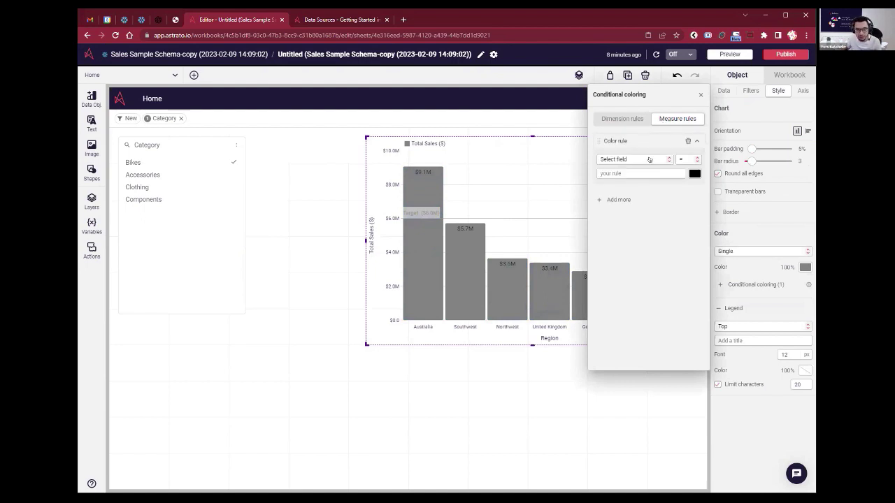
{"action": "left_click", "coordinate": [641, 164]}
{"action": "left_click", "coordinate": [621, 166]}
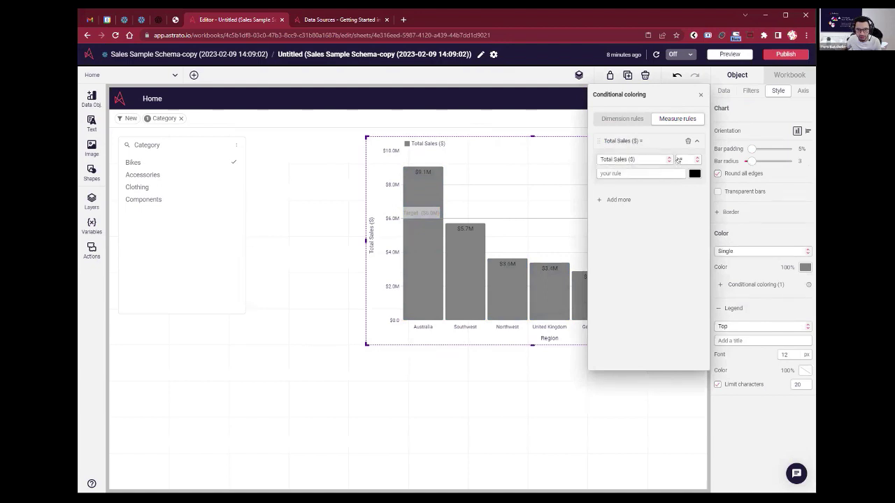
{"action": "left_click", "coordinate": [678, 160]}
{"action": "left_click", "coordinate": [688, 182]}
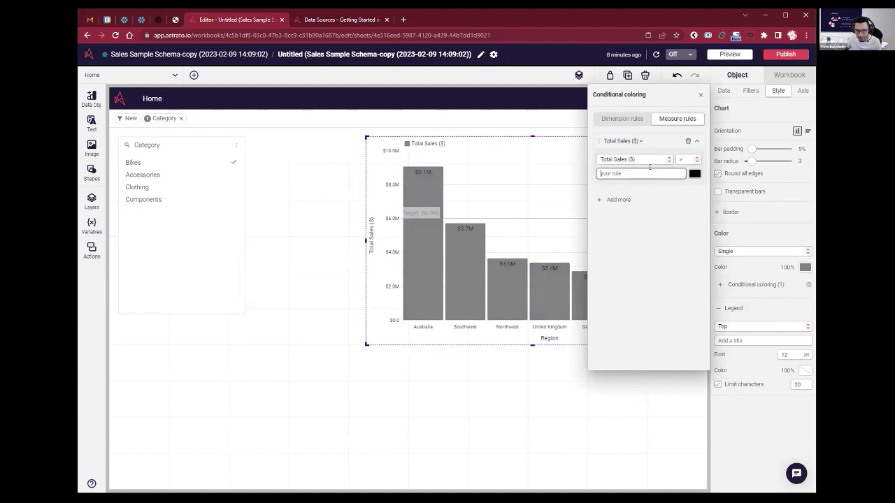
{"action": "type", "text": "60000000"}
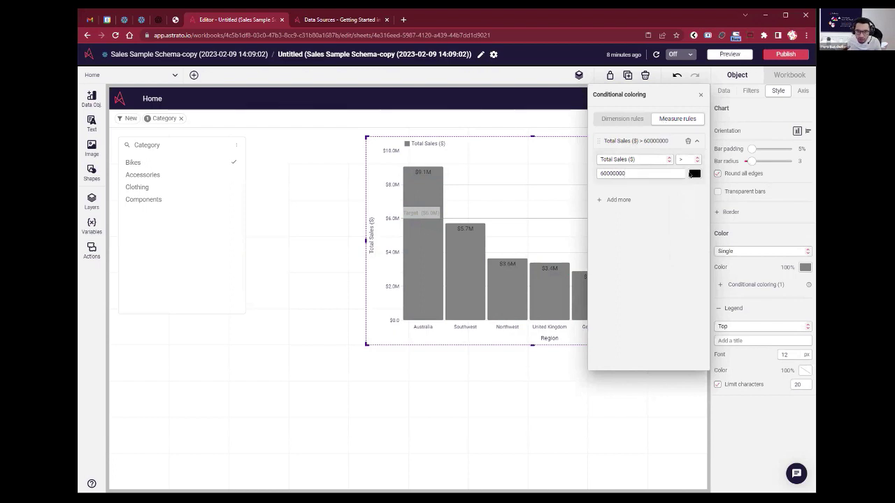
Make the Total Sales ($) color rule green and correct its threshold to 6000000
{"action": "left_click", "coordinate": [694, 173]}
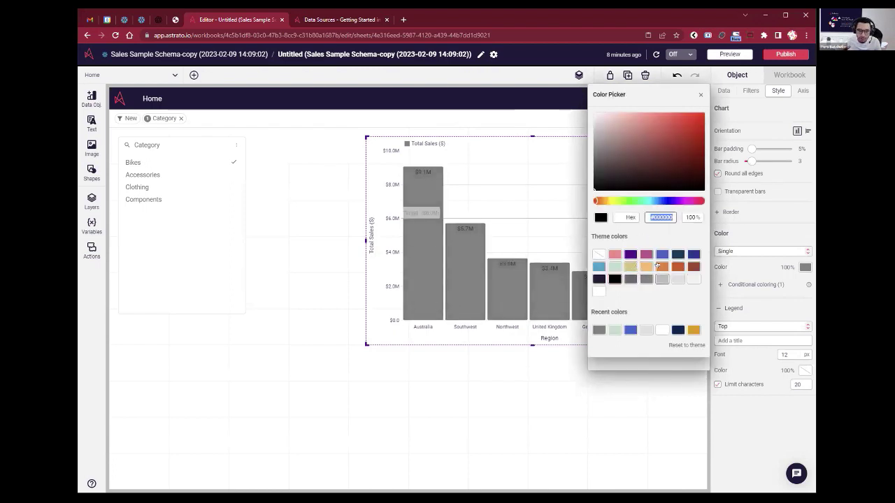
{"action": "left_click", "coordinate": [636, 168]}
{"action": "left_click", "coordinate": [631, 201]}
{"action": "left_click_drag", "start_coordinate": [642, 156], "coordinate": [657, 140]}
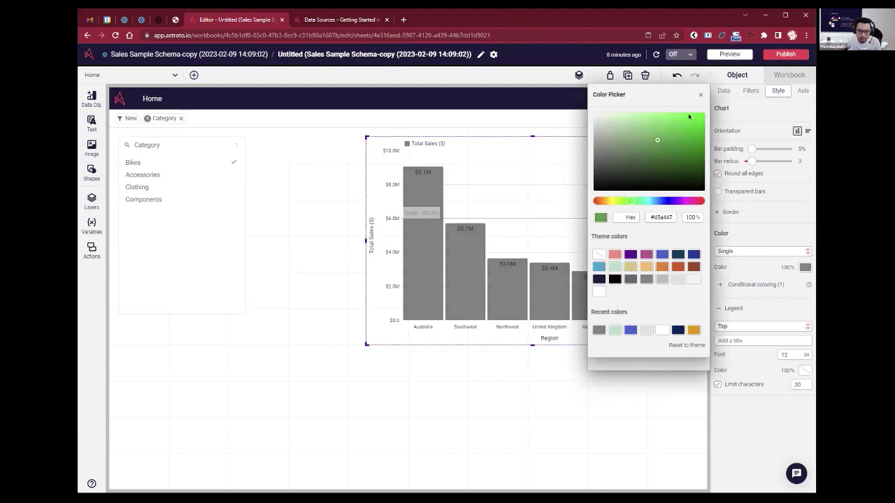
{"action": "left_click", "coordinate": [701, 95]}
{"action": "left_click", "coordinate": [649, 170]}
{"action": "key", "text": "BackSpace"}
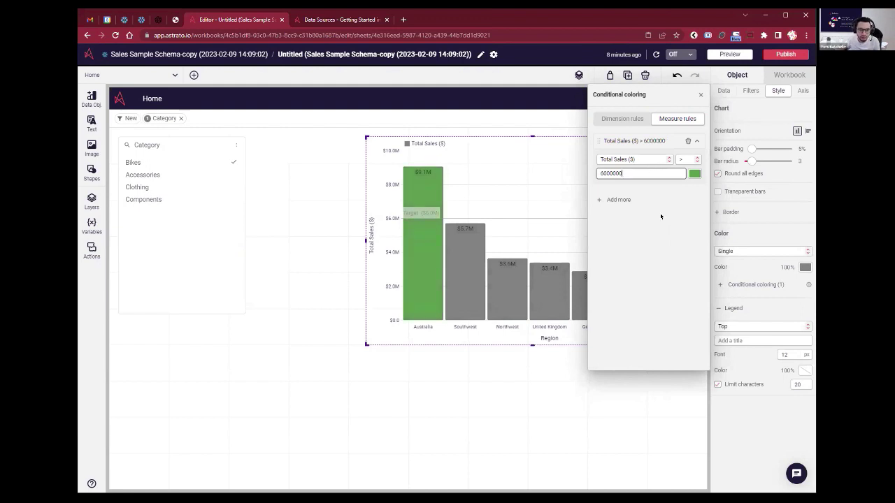
{"action": "left_click", "coordinate": [700, 94]}
Add an axis band to the sales chart's measure axis with start value 6000000 and end value 1200000
{"action": "left_click", "coordinate": [799, 90]}
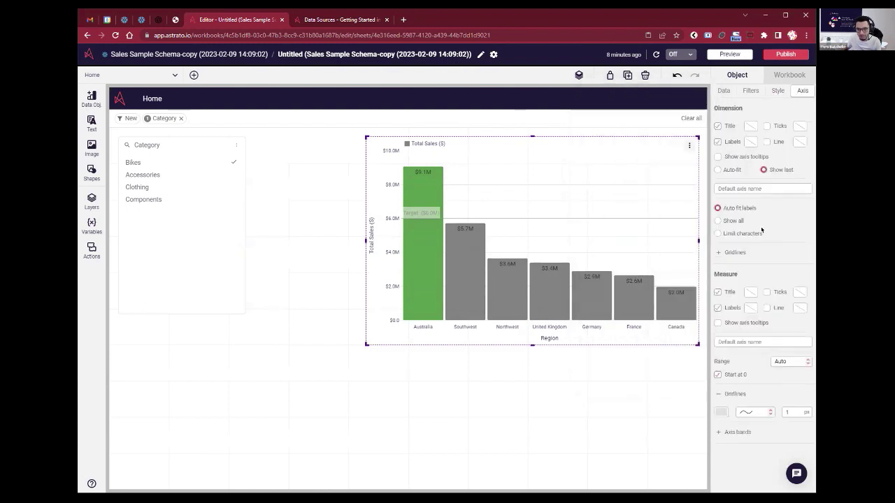
{"action": "left_click", "coordinate": [735, 432]}
{"action": "left_click", "coordinate": [593, 118]}
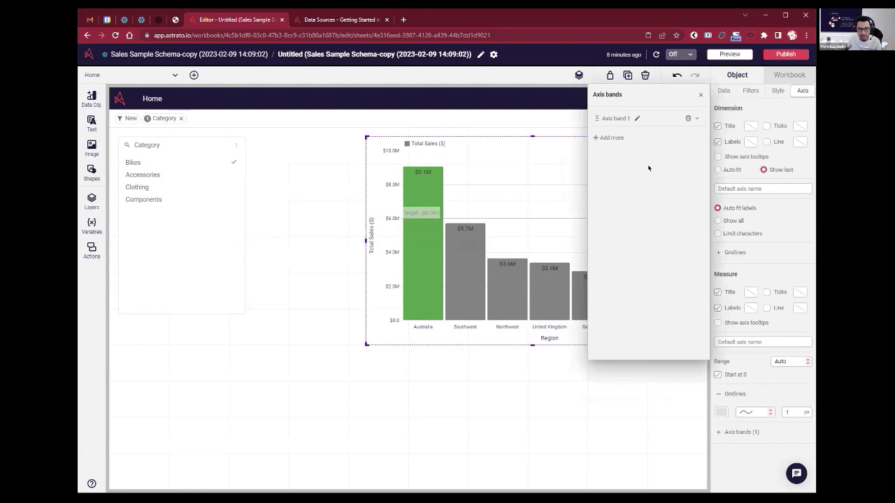
{"action": "left_click", "coordinate": [613, 134]}
{"action": "type", "text": "6000000"}
{"action": "left_click", "coordinate": [655, 130]}
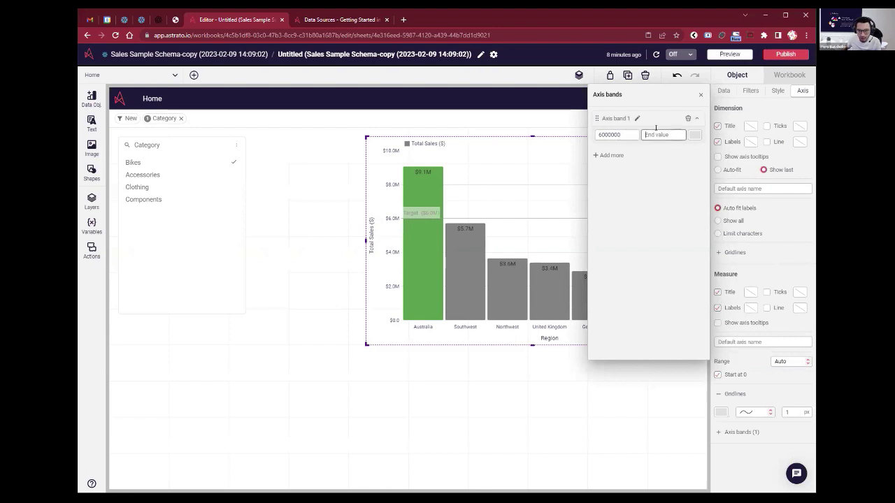
{"action": "type", "text": "1200000"}
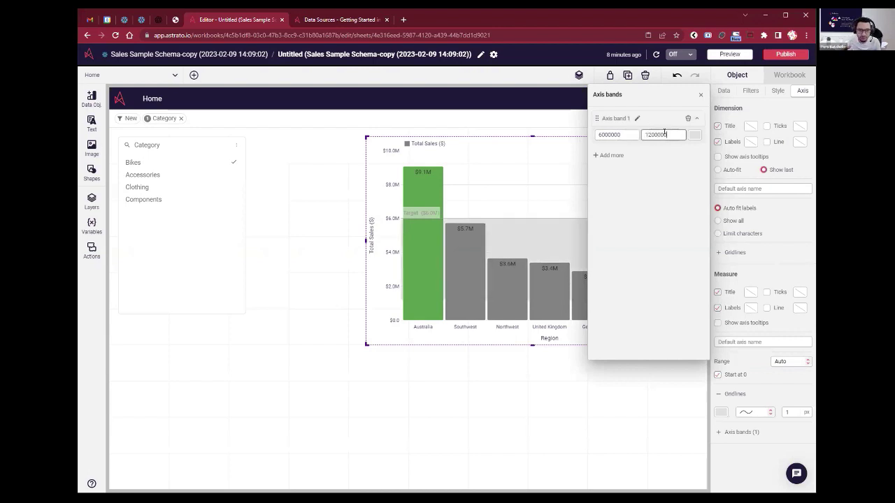
Correct the axis band's end value to 12000000
{"action": "left_click", "coordinate": [629, 134]}
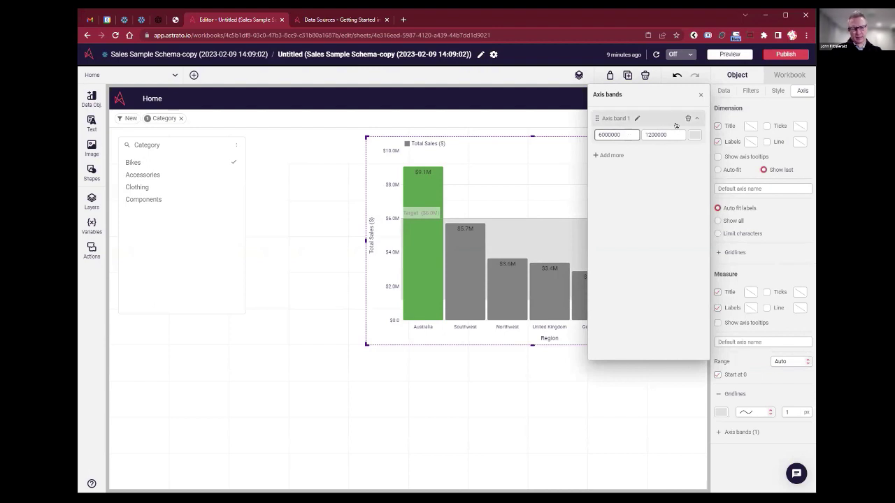
{"action": "left_click", "coordinate": [694, 135]}
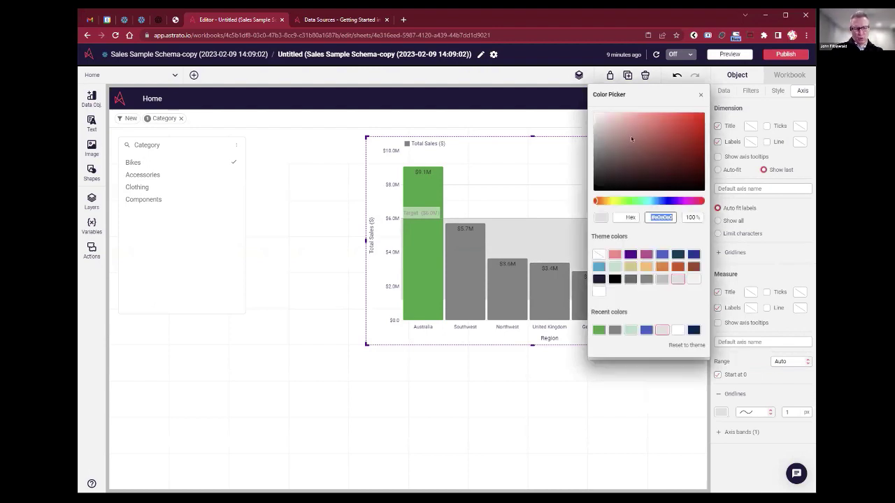
{"action": "left_click", "coordinate": [698, 93]}
{"action": "left_click", "coordinate": [665, 133]}
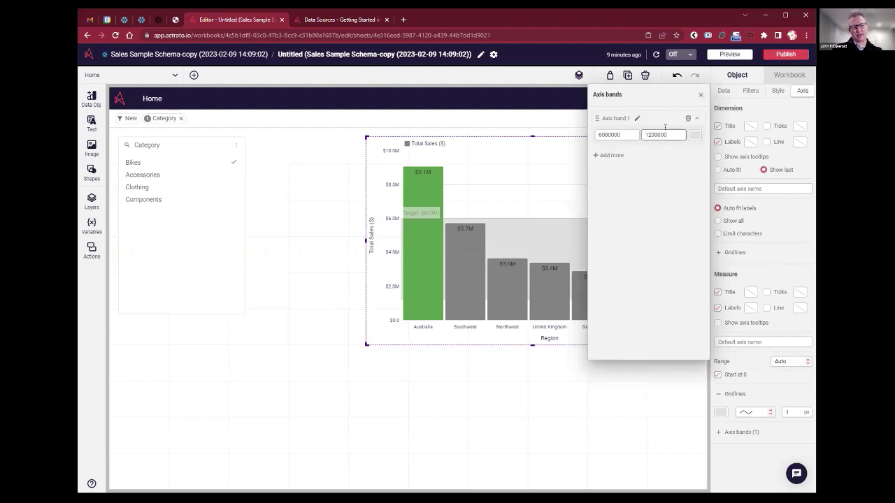
Color the axis band with the light green theme color at 25% opacity
{"action": "left_click", "coordinate": [691, 135]}
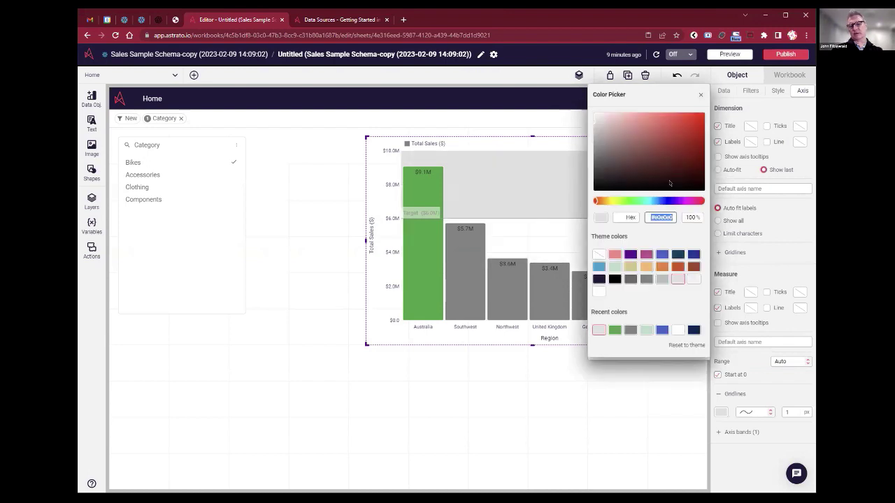
{"action": "left_click", "coordinate": [615, 266]}
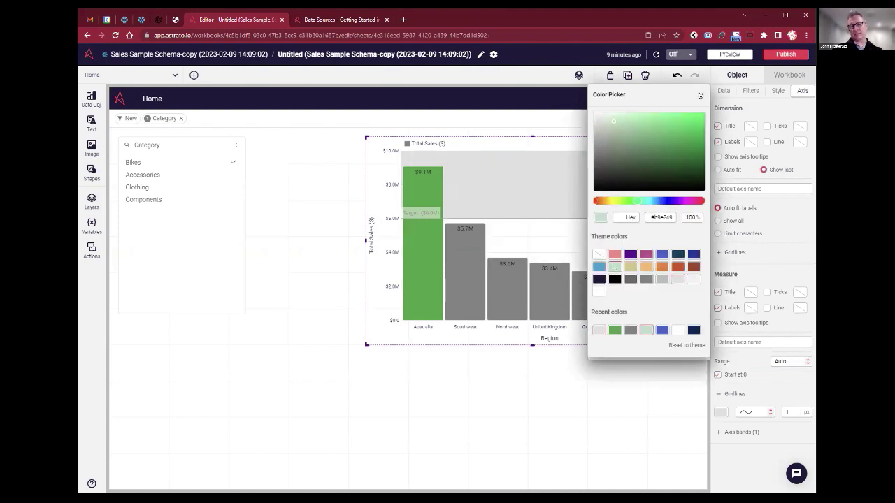
{"action": "double_click", "coordinate": [686, 216]}
{"action": "type", "text": "25"}
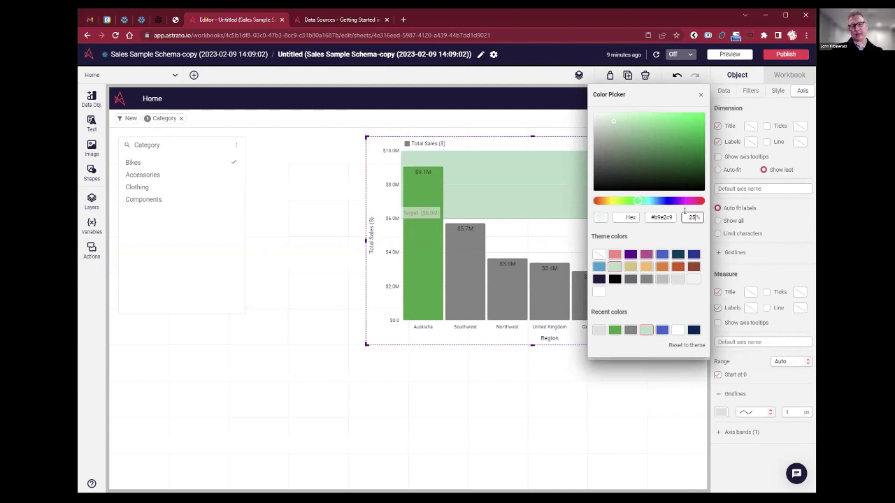
{"action": "left_click", "coordinate": [701, 94]}
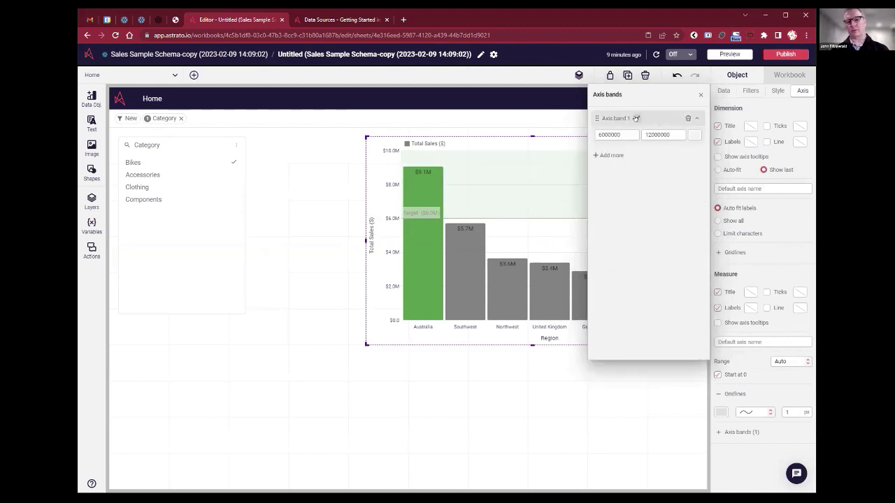
Finish the axis band settings and shift the sales chart slightly down and to the left on the sheet
{"action": "left_click", "coordinate": [700, 94]}
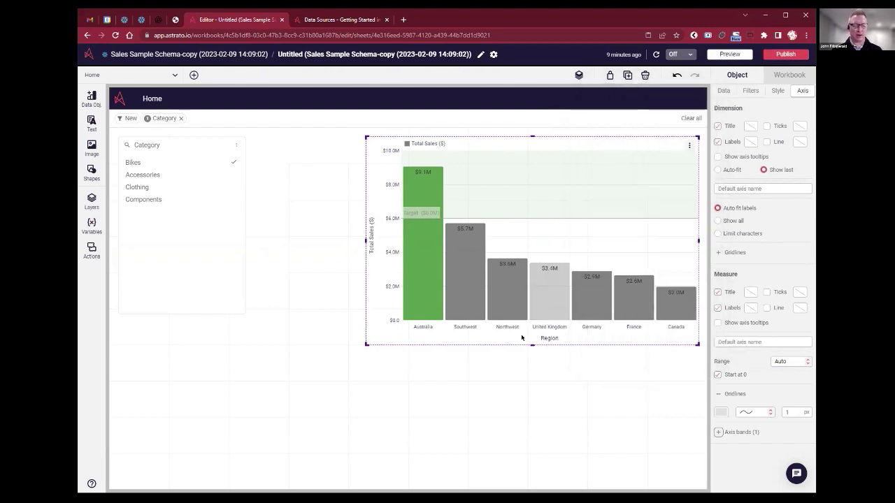
{"action": "left_click_drag", "start_coordinate": [634, 336], "coordinate": [634, 341]}
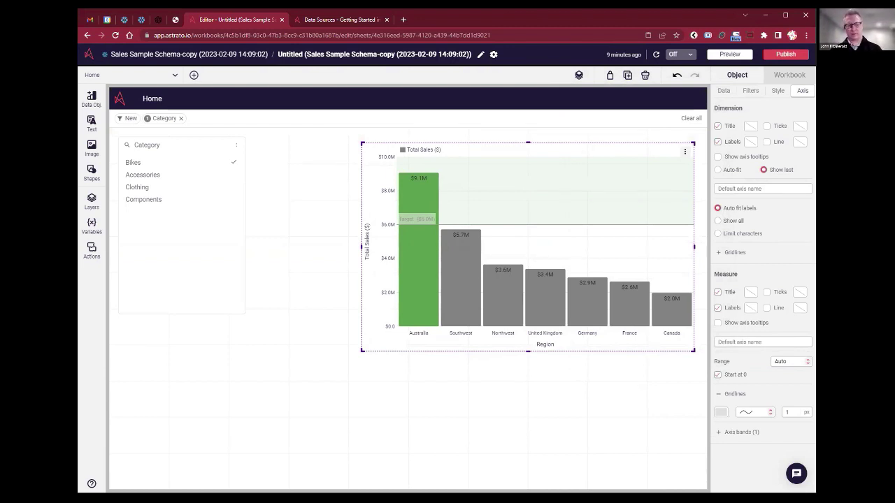
{"action": "left_click", "coordinate": [336, 389]}
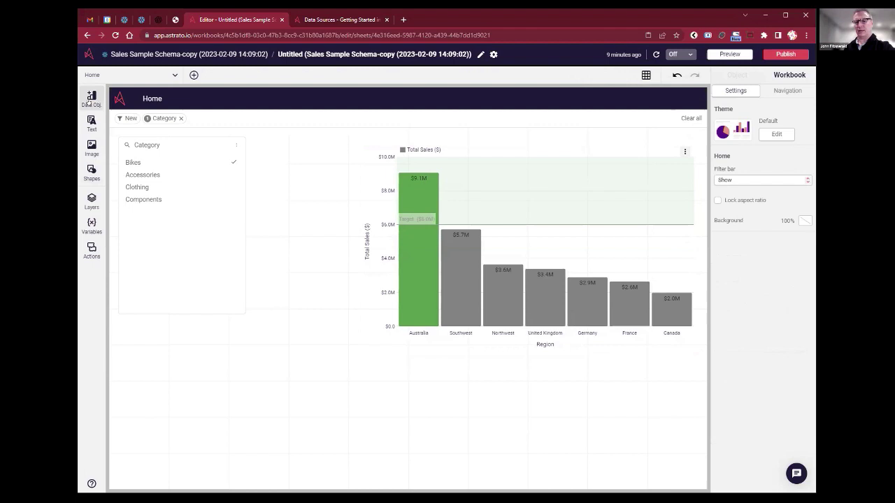
Add a number object over the upper right of the sales chart with the average of Salesamount as its measure
{"action": "left_click", "coordinate": [89, 99]}
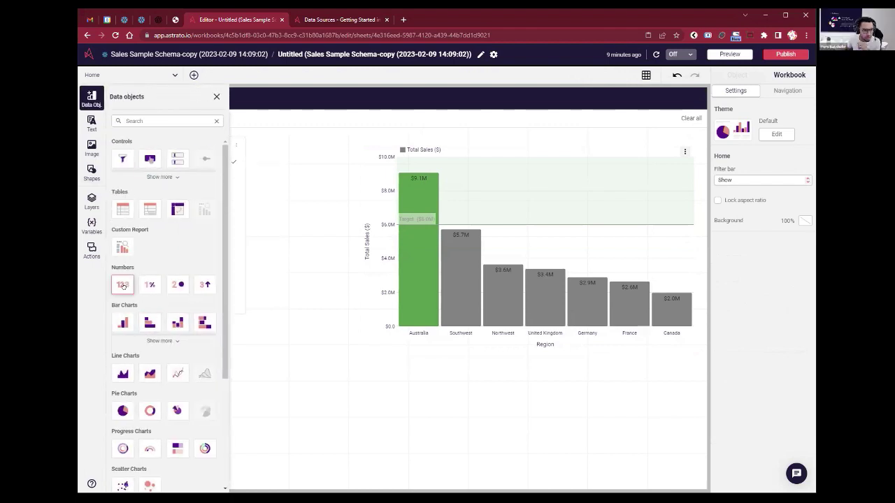
{"action": "left_click_drag", "start_coordinate": [123, 286], "coordinate": [629, 171]}
{"action": "left_click", "coordinate": [734, 109]}
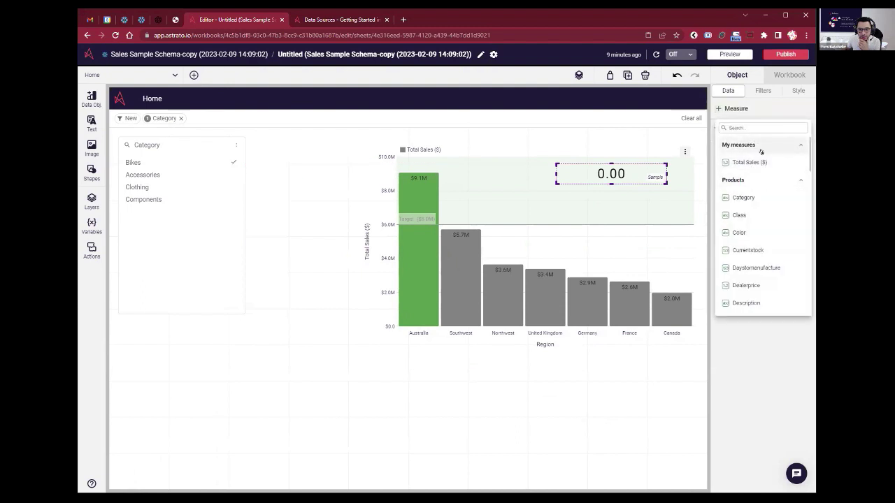
{"action": "left_click", "coordinate": [756, 125]}
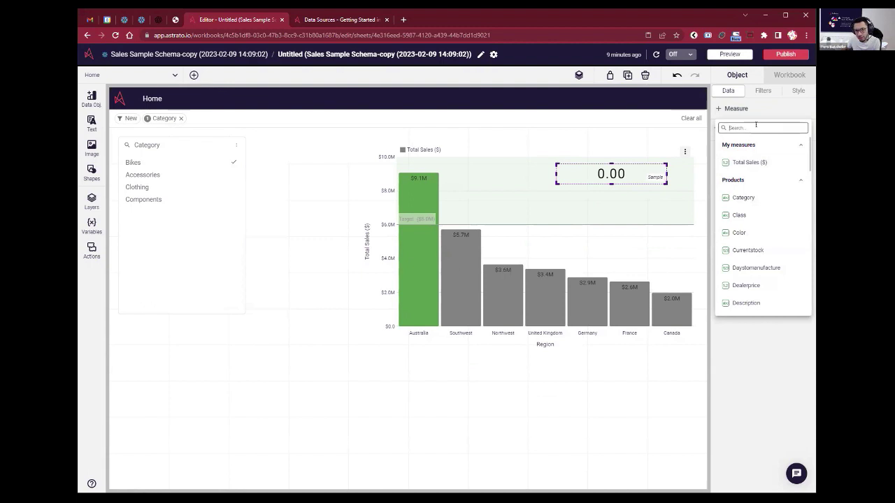
{"action": "type", "text": "sale"}
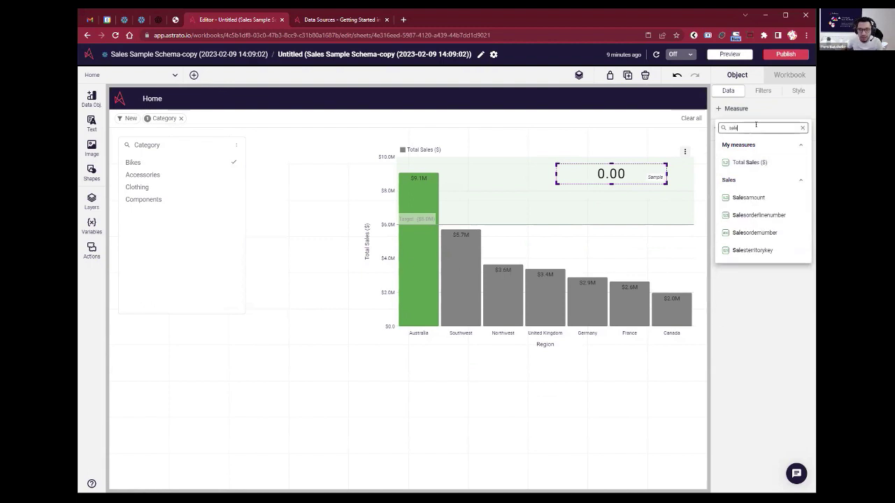
{"action": "left_click", "coordinate": [759, 198]}
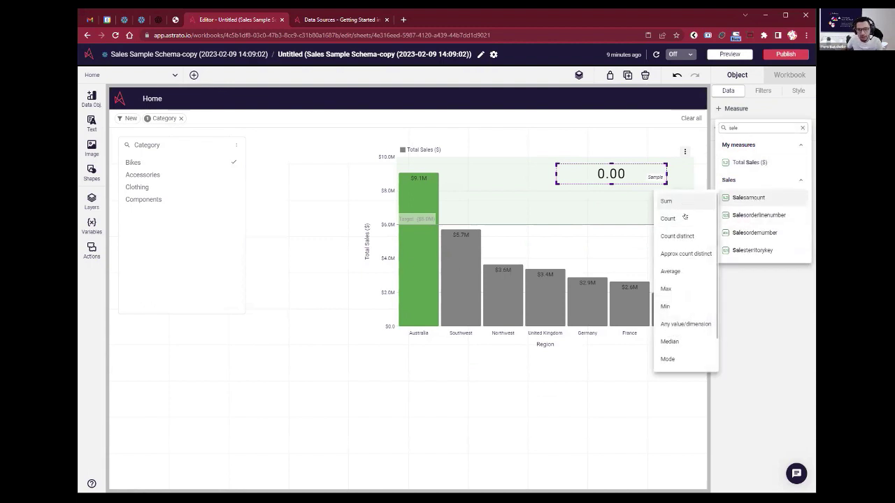
{"action": "left_click", "coordinate": [689, 270]}
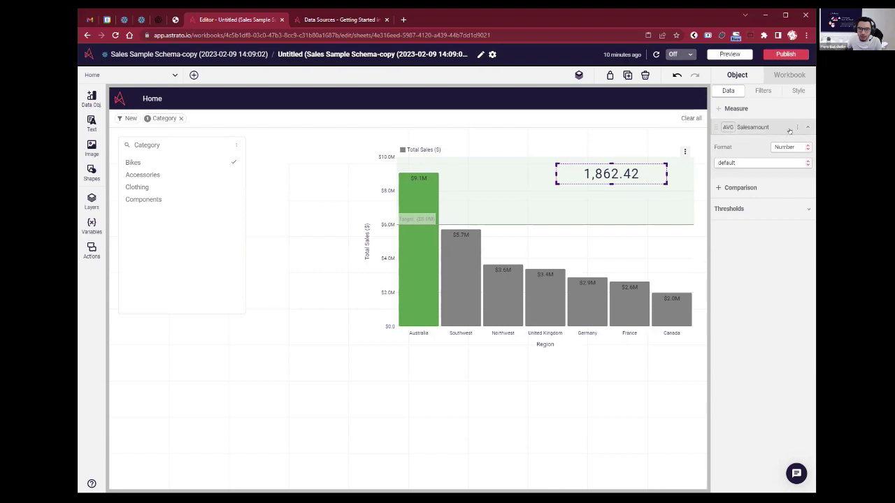
Format the average Salesamount measure as Money with the $1,234 pattern
{"action": "left_click", "coordinate": [796, 147]}
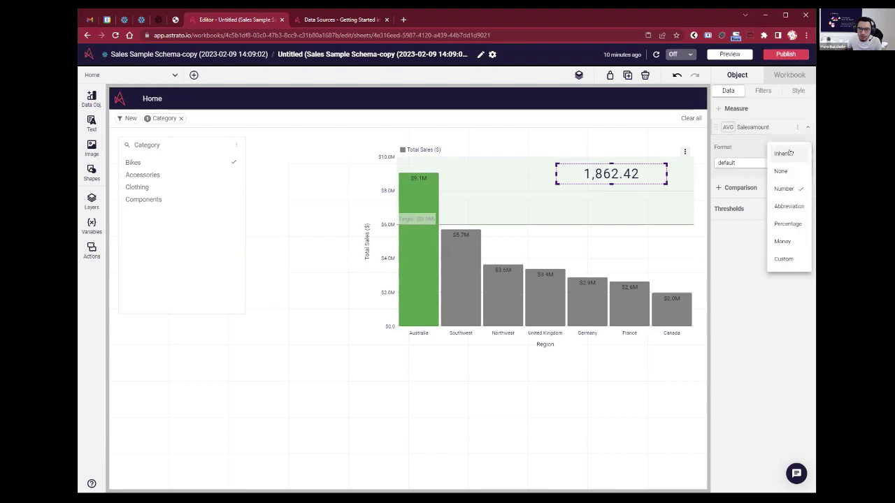
{"action": "left_click", "coordinate": [790, 241]}
{"action": "left_click", "coordinate": [794, 164]}
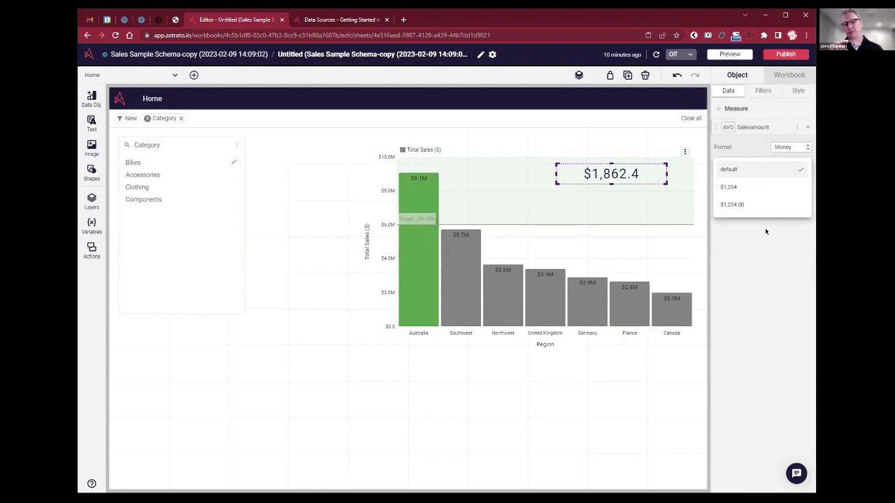
{"action": "left_click", "coordinate": [727, 242]}
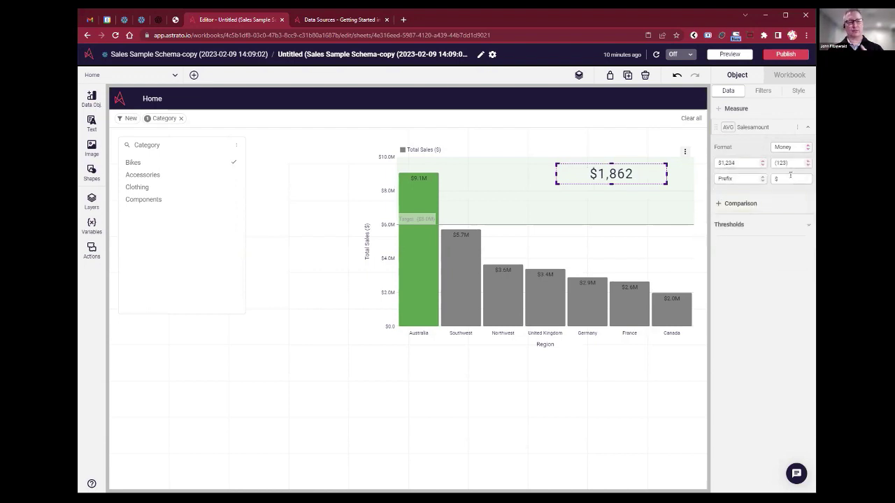
{"action": "left_click", "coordinate": [754, 203]}
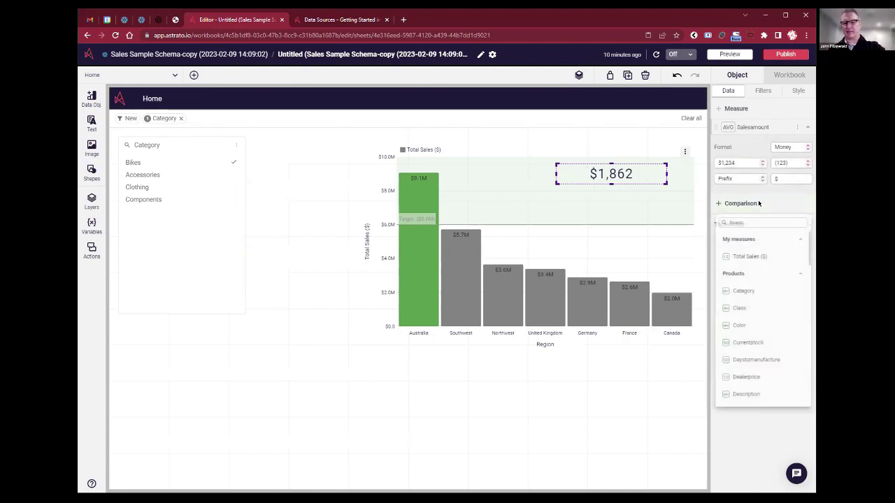
{"action": "left_click", "coordinate": [748, 203]}
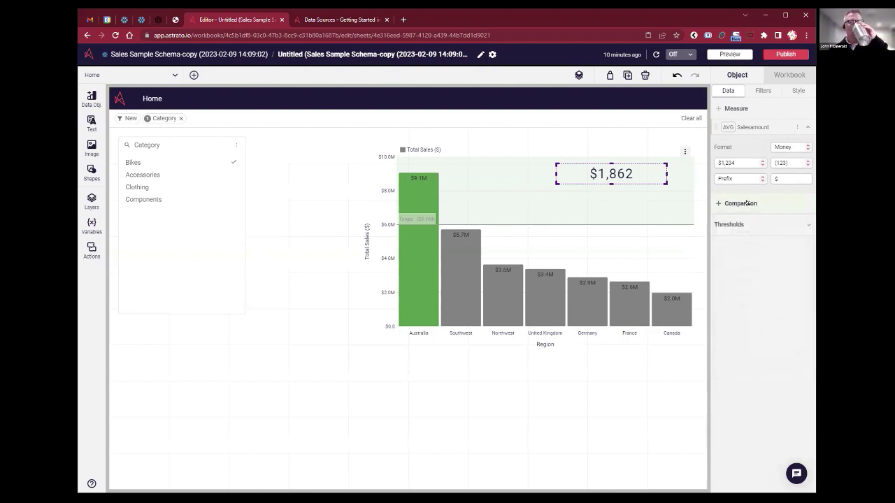
{"action": "left_click", "coordinate": [725, 205]}
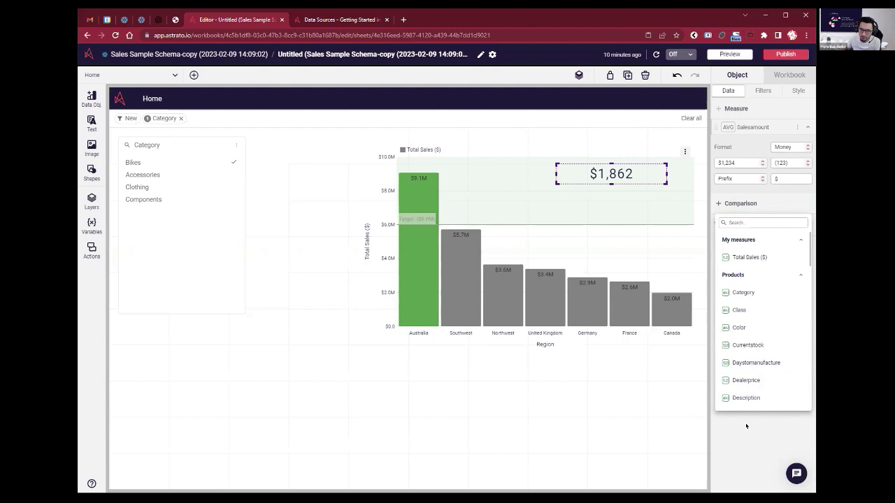
{"action": "left_click", "coordinate": [745, 426]}
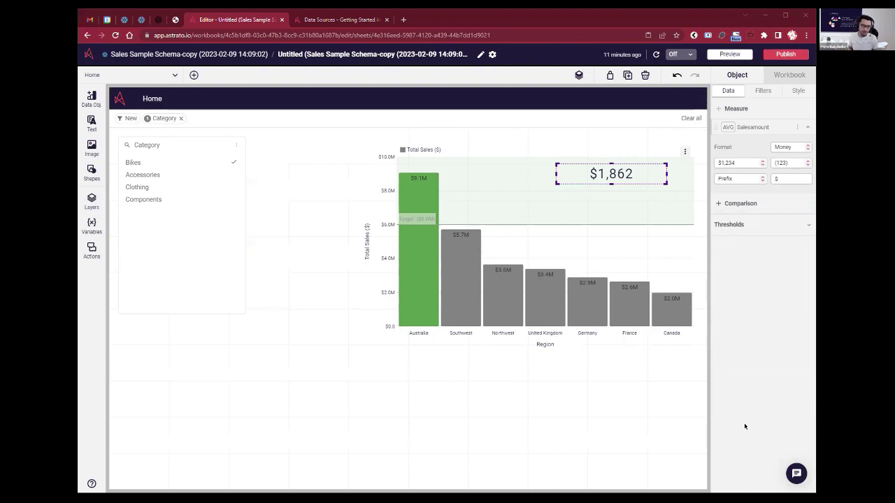
{"action": "left_click", "coordinate": [718, 203]}
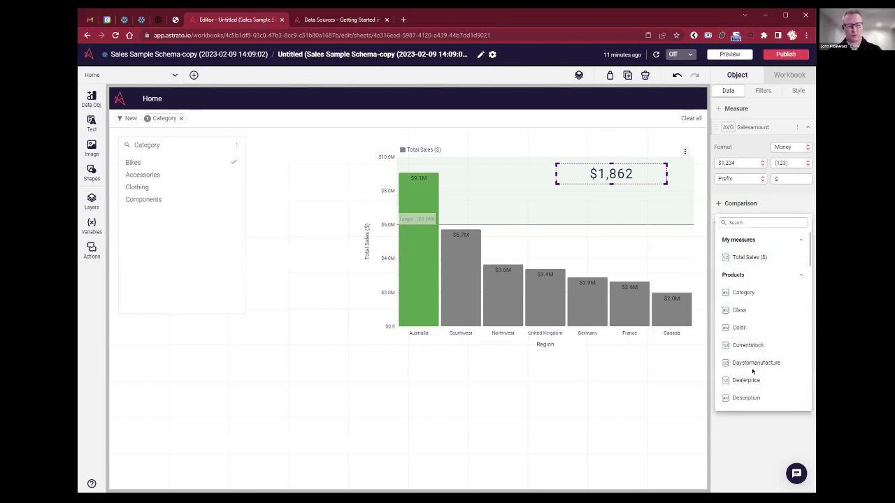
Make the number object's value bold and right-aligned, and move the object slightly right over the chart
{"action": "left_click", "coordinate": [798, 91]}
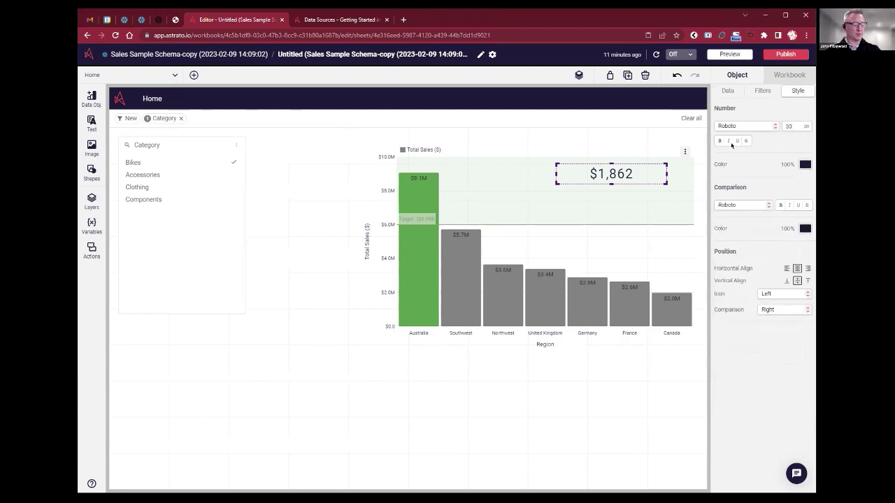
{"action": "left_click", "coordinate": [719, 141]}
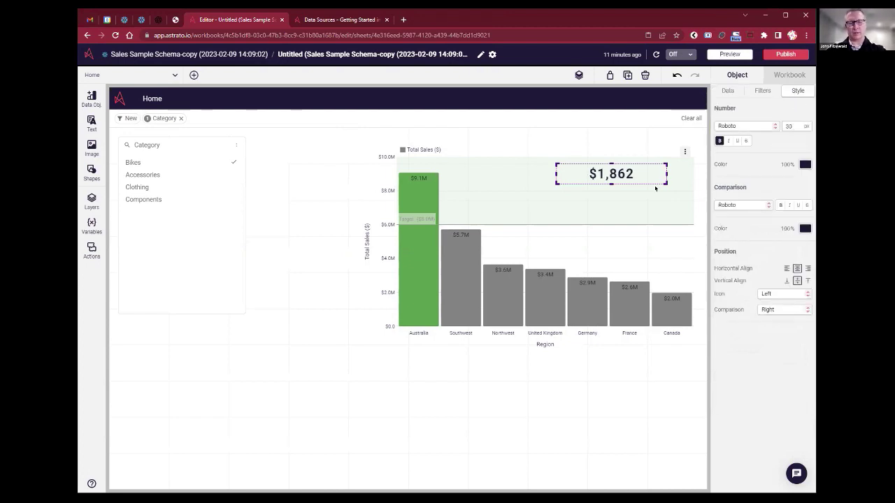
{"action": "left_click_drag", "start_coordinate": [650, 169], "coordinate": [669, 169]}
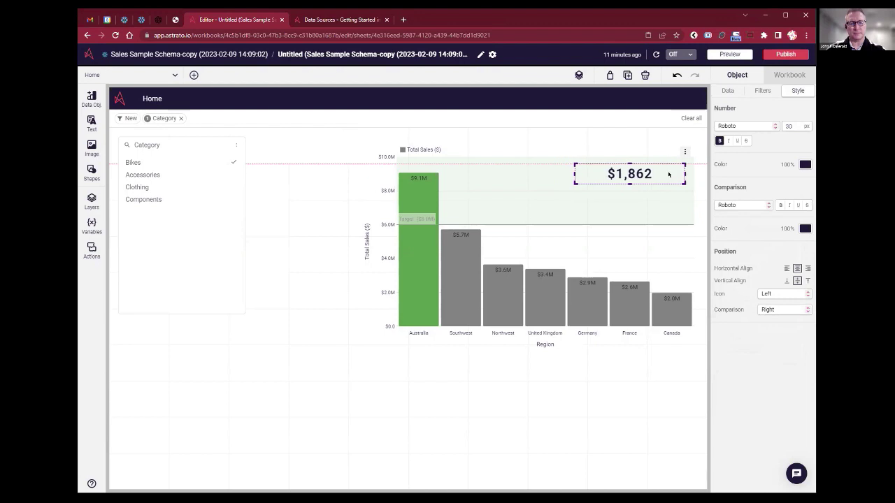
{"action": "left_click", "coordinate": [807, 268]}
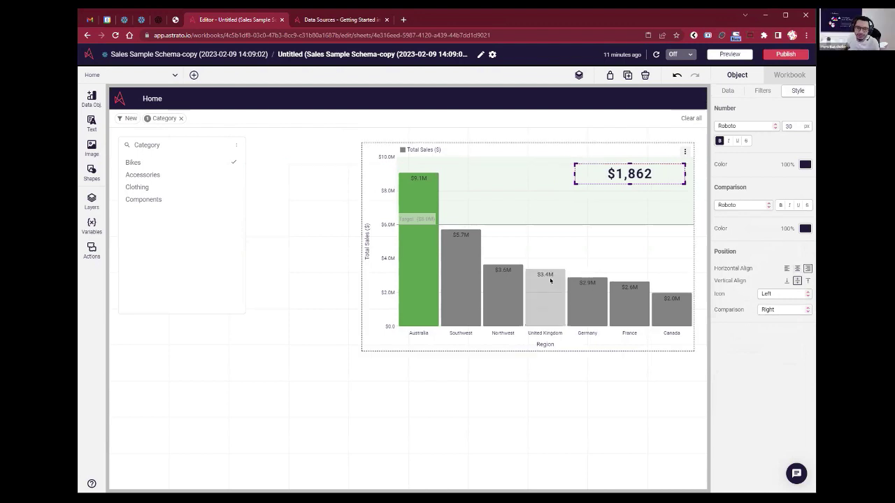
Set the number object's measure prefix to "Avg sales : $"
{"action": "left_click", "coordinate": [729, 92]}
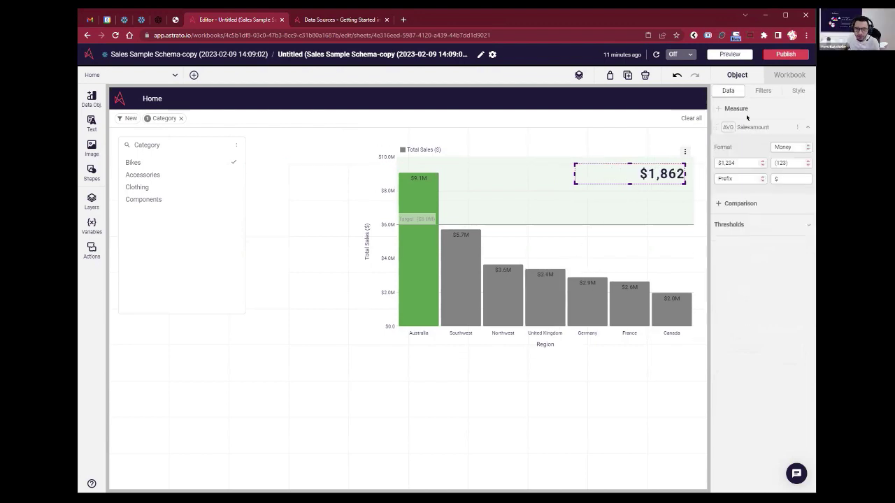
{"action": "left_click", "coordinate": [776, 174]}
{"action": "key", "text": "ctrl+a"}
{"action": "type", "text": "Avg sales"}
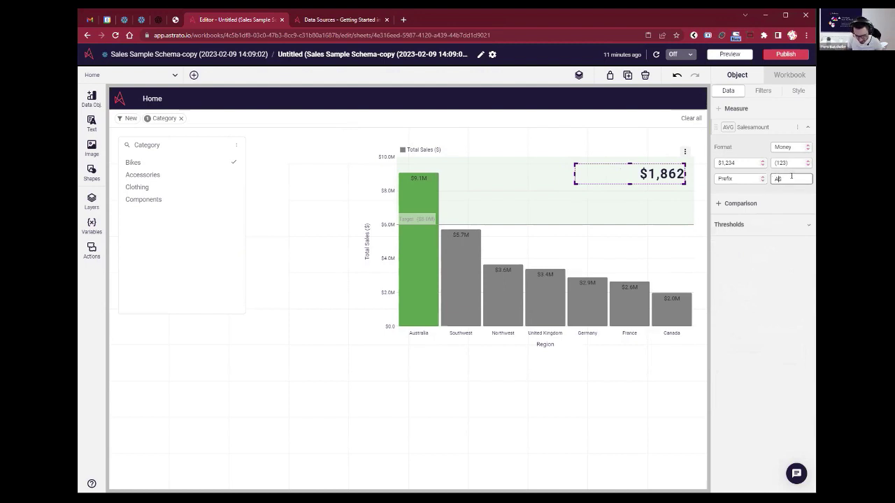
{"action": "type", "text": " $"}
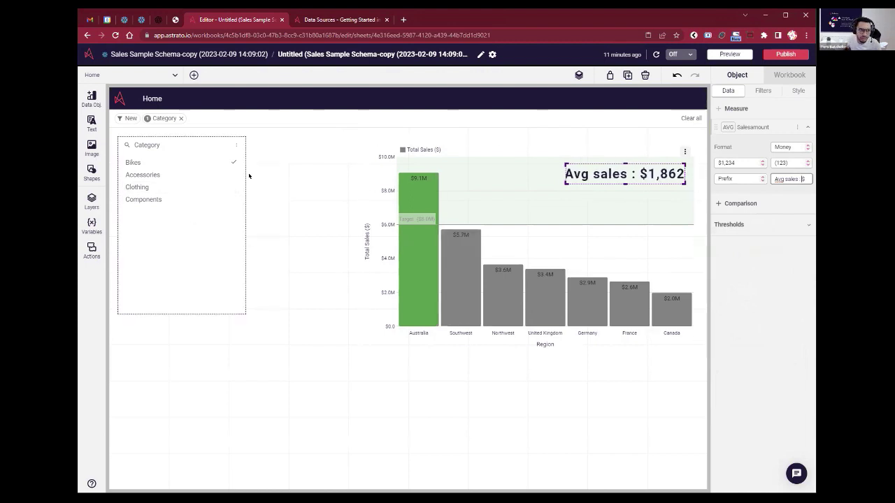
{"action": "left_click", "coordinate": [268, 211]}
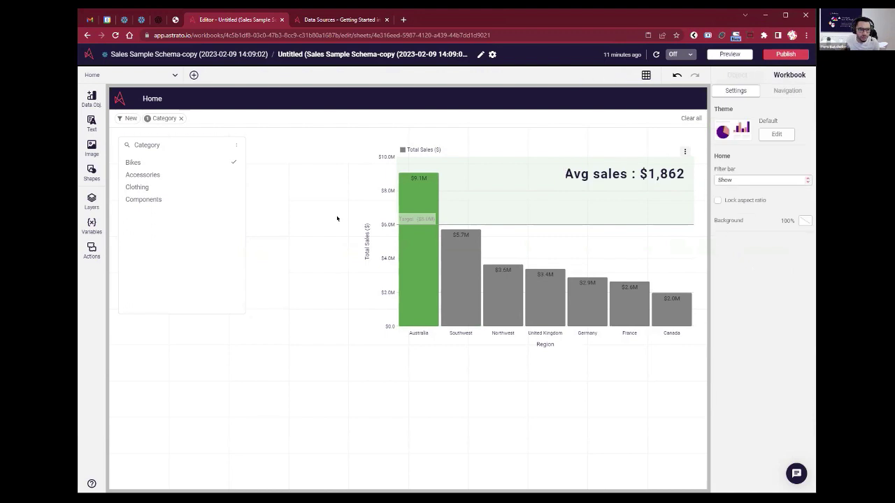
Add a new sheet with the Self service layout and return to the Home sheet
{"action": "left_click", "coordinate": [191, 74]}
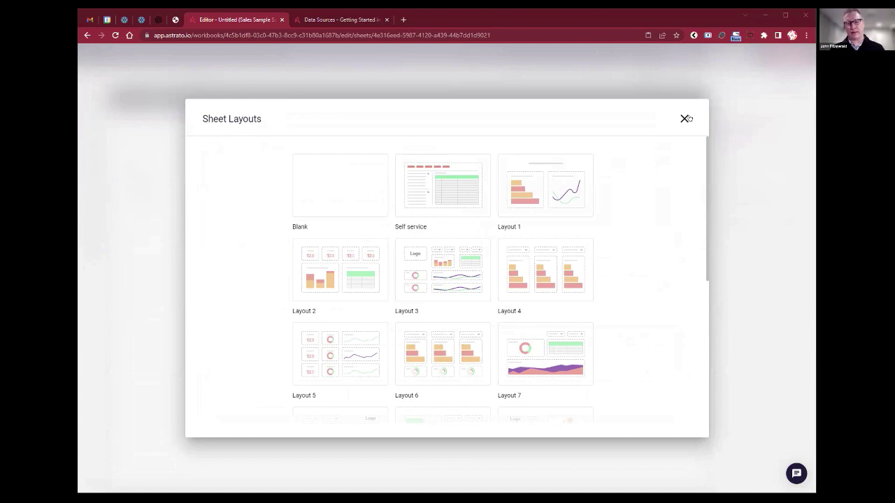
{"action": "left_click", "coordinate": [685, 119]}
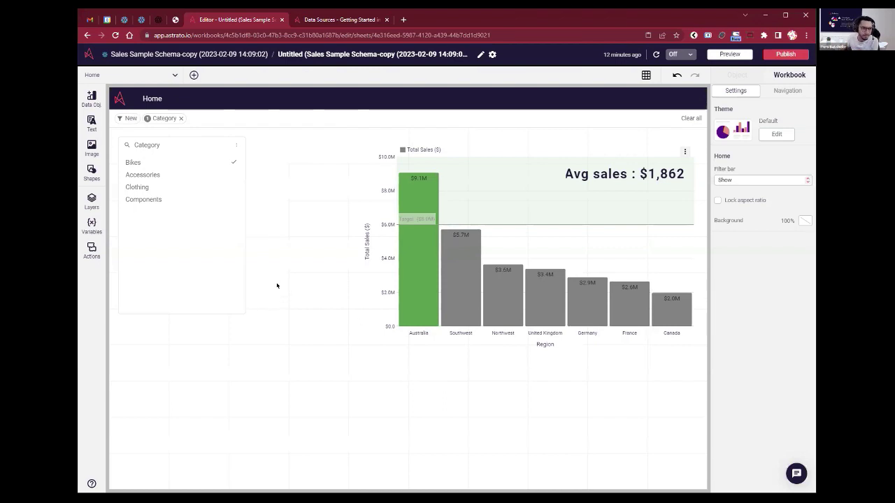
{"action": "left_click", "coordinate": [193, 75]}
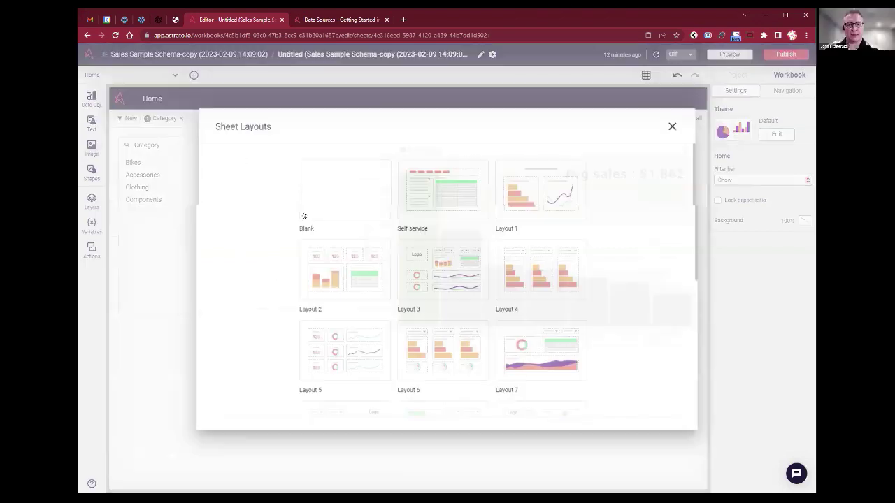
{"action": "left_click", "coordinate": [426, 193]}
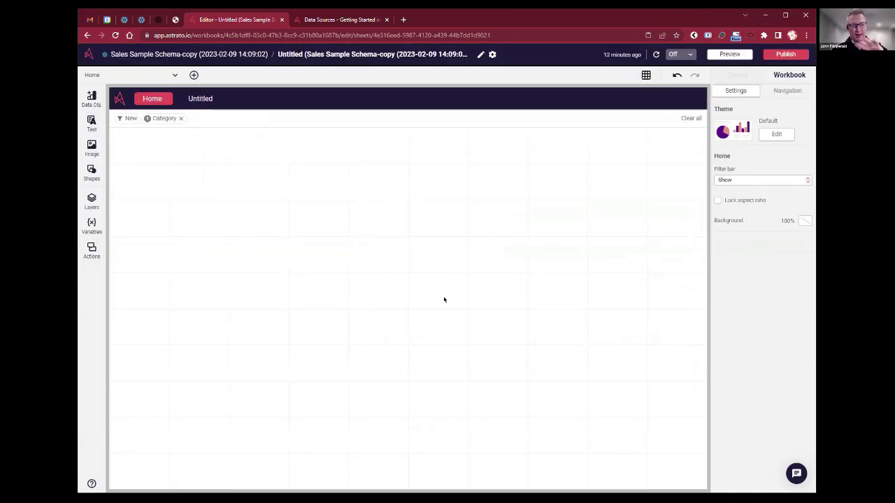
{"action": "left_click", "coordinate": [139, 98]}
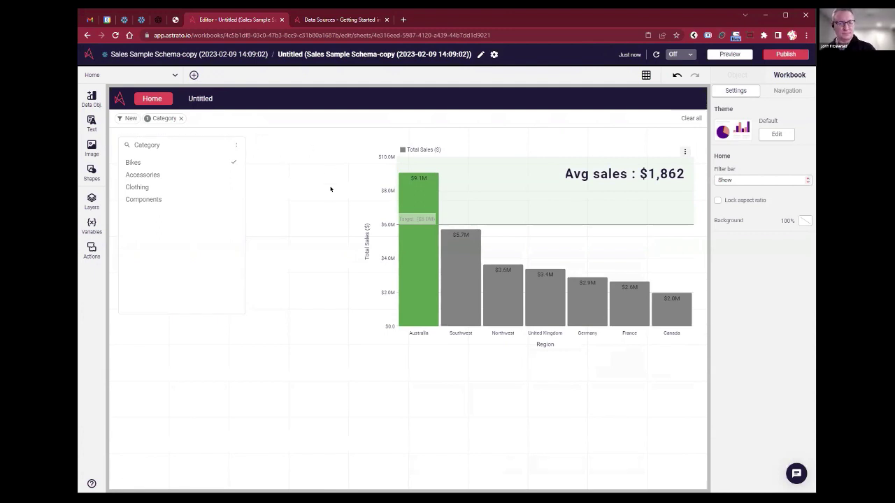
Place a text object below the listbox and chart on the Home sheet and clear its placeholder text
{"action": "left_click_drag", "start_coordinate": [91, 123], "coordinate": [518, 453]}
{"action": "left_click", "coordinate": [741, 113]}
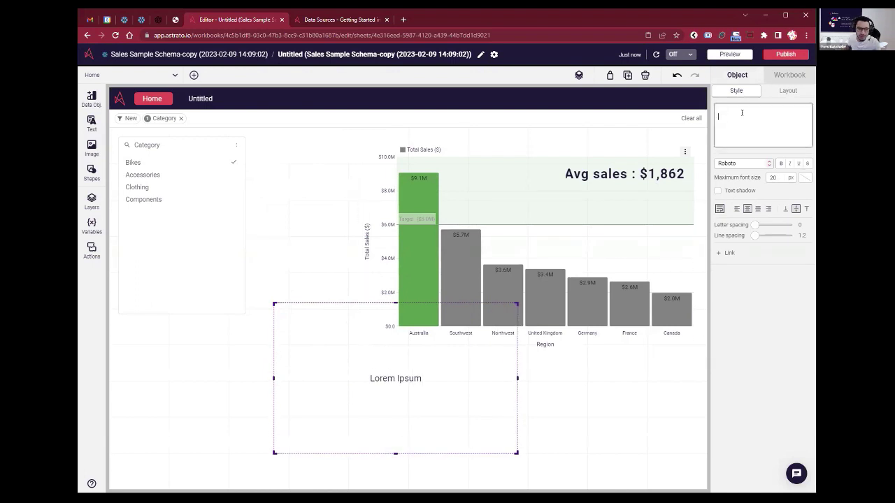
{"action": "key", "text": "ctrl+a"}
{"action": "key", "text": "BackSpace"}
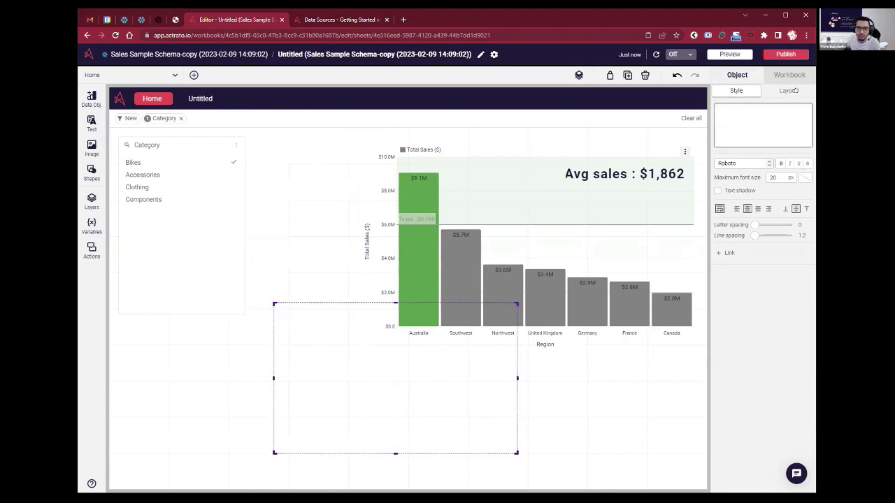
Give the empty text object a border in the light gray theme color #bdbdbd
{"action": "left_click", "coordinate": [795, 90]}
{"action": "left_click", "coordinate": [727, 174]}
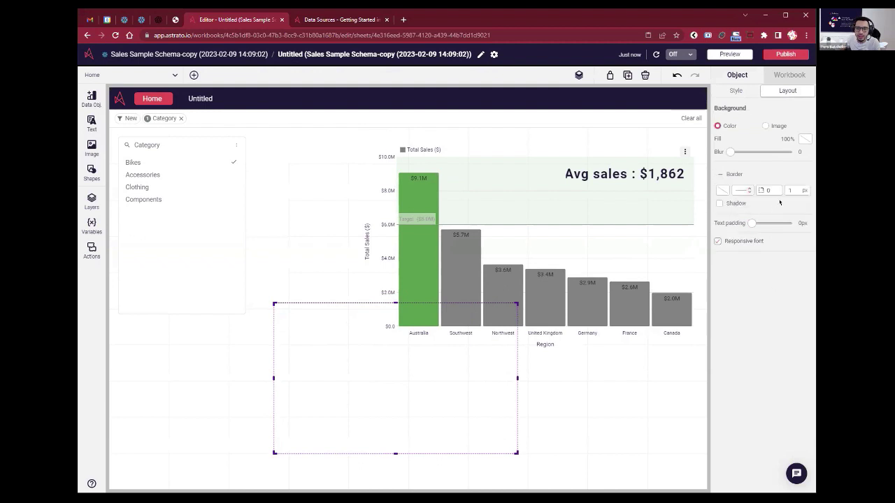
{"action": "left_click", "coordinate": [723, 190]}
{"action": "left_click", "coordinate": [661, 279]}
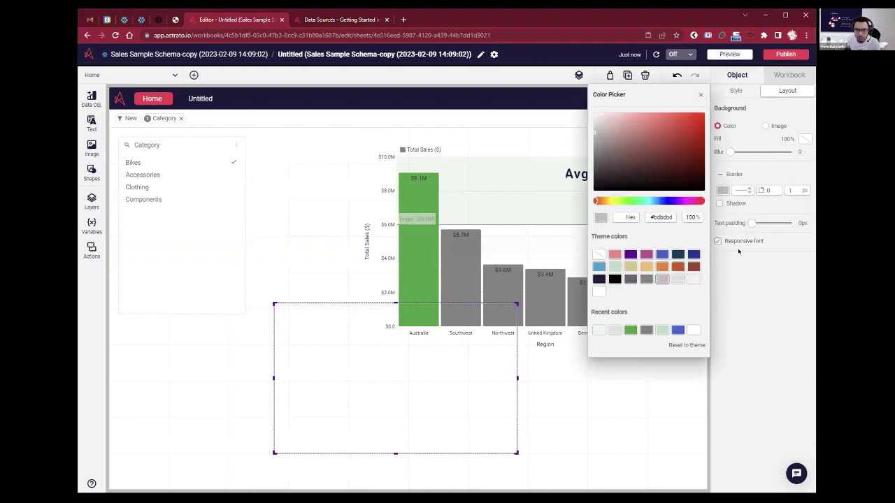
{"action": "left_click", "coordinate": [739, 210]}
Fill the bordered empty text object with the white theme color
{"action": "left_click", "coordinate": [801, 139]}
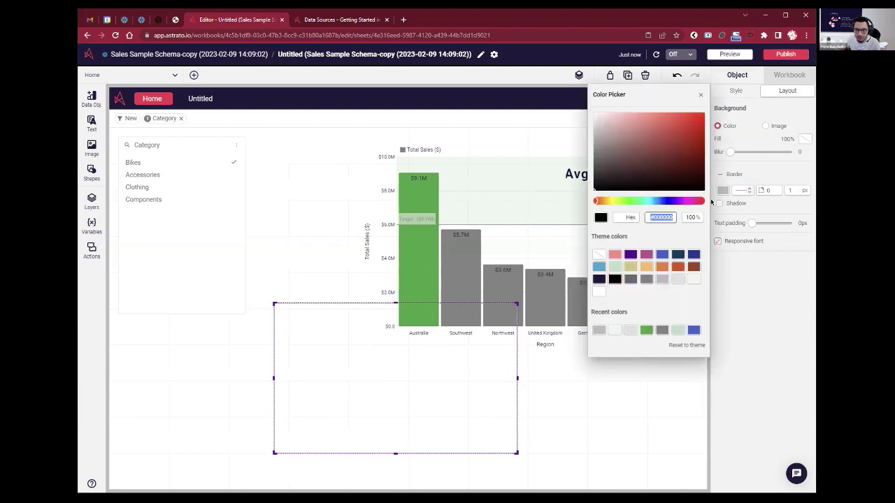
{"action": "left_click", "coordinate": [599, 292]}
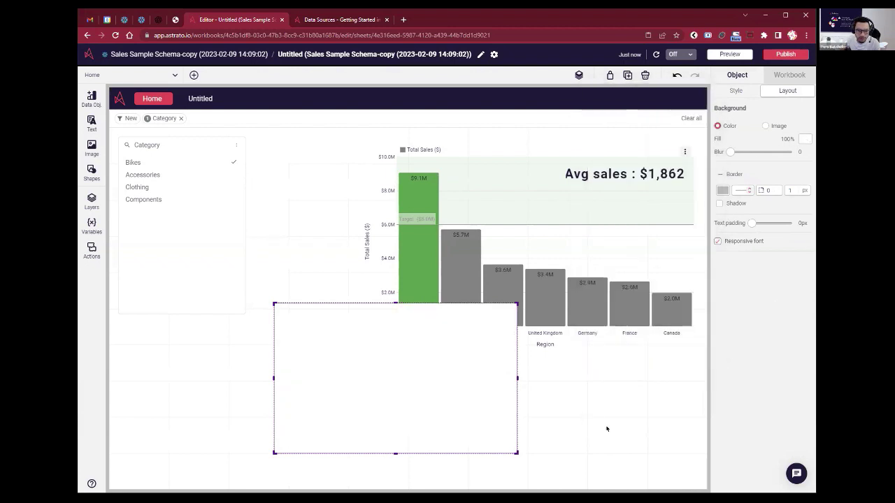
{"action": "left_click", "coordinate": [606, 427]}
Set the Home sheet's background to a light gray theme color
{"action": "left_click", "coordinate": [783, 90]}
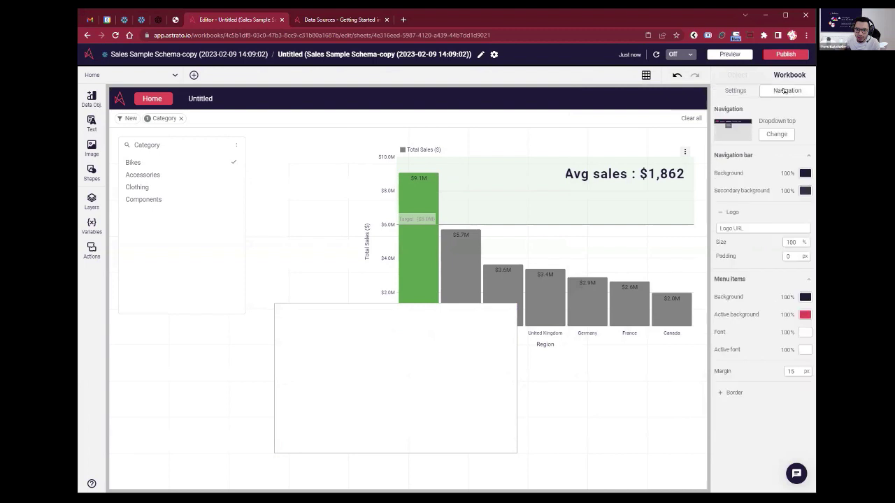
{"action": "left_click", "coordinate": [741, 91]}
{"action": "left_click", "coordinate": [804, 221]}
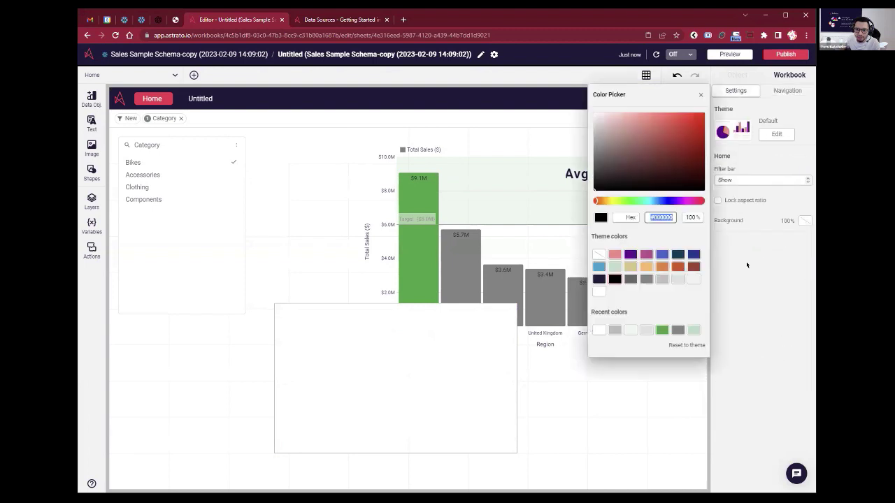
{"action": "left_click", "coordinate": [677, 279]}
{"action": "left_click", "coordinate": [598, 393]}
Move and enlarge the white box to frame the Total Sales chart, placing it behind the chart and the average sales number
{"action": "left_click_drag", "start_coordinate": [424, 407], "coordinate": [527, 251]}
{"action": "left_click_drag", "start_coordinate": [604, 277], "coordinate": [706, 359]}
{"action": "right_click", "coordinate": [682, 336]}
{"action": "mouse_move", "coordinate": [615, 430]}
{"action": "left_click", "coordinate": [689, 474]}
{"action": "left_click", "coordinate": [618, 142]}
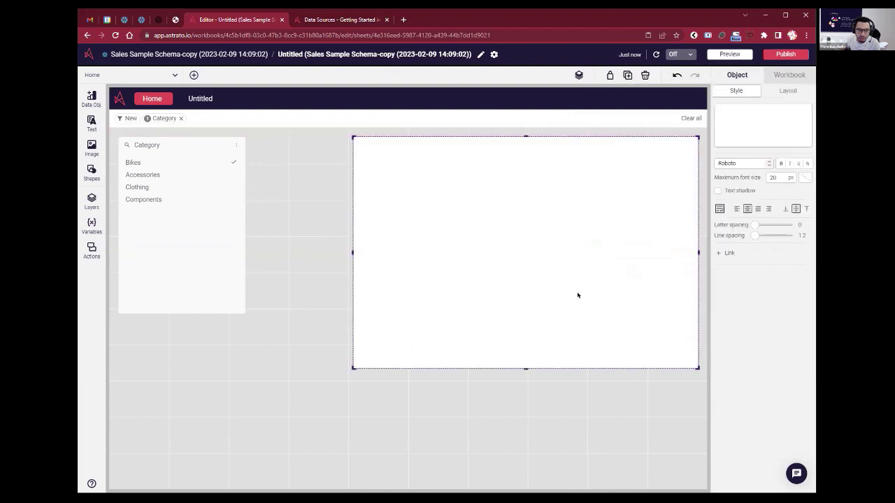
{"action": "left_click", "coordinate": [574, 276]}
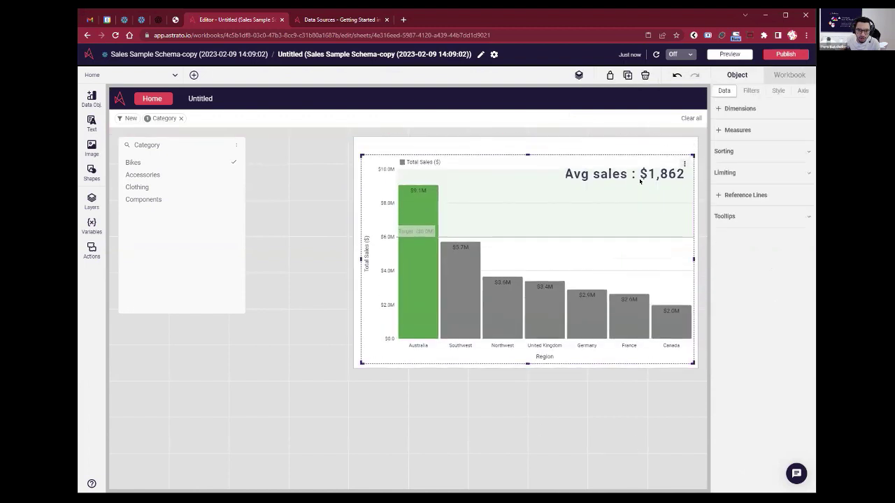
Enter the title "Sales by regions" in the white box and align it to the left and top
{"action": "left_click", "coordinate": [582, 148]}
{"action": "left_click", "coordinate": [747, 112]}
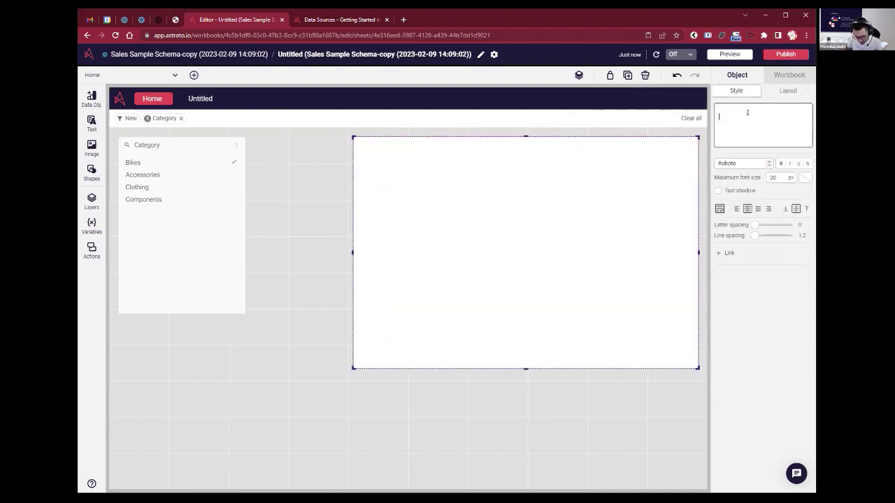
{"action": "type", "text": "Sales by regions"}
{"action": "left_click", "coordinate": [736, 209]}
{"action": "left_click", "coordinate": [804, 209]}
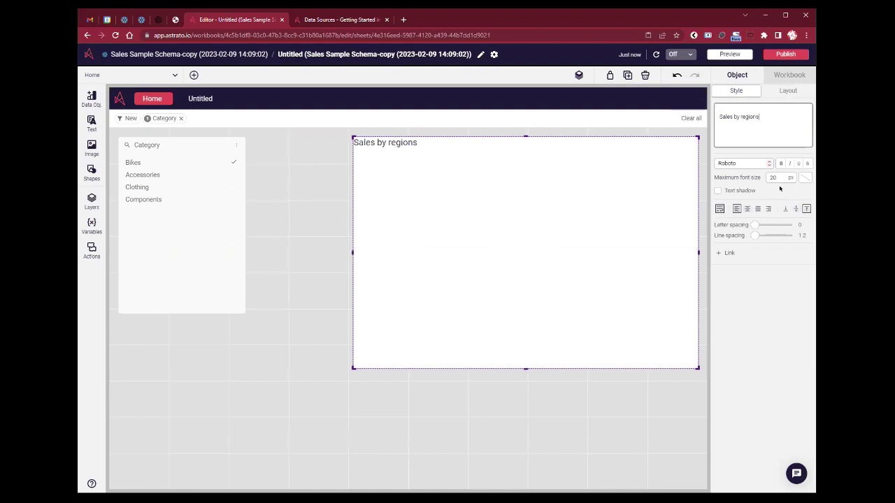
Add a little text padding to the box title and make it bold Montserrat
{"action": "left_click", "coordinate": [788, 93]}
{"action": "left_click_drag", "start_coordinate": [751, 223], "coordinate": [757, 223]}
{"action": "left_click", "coordinate": [738, 92]}
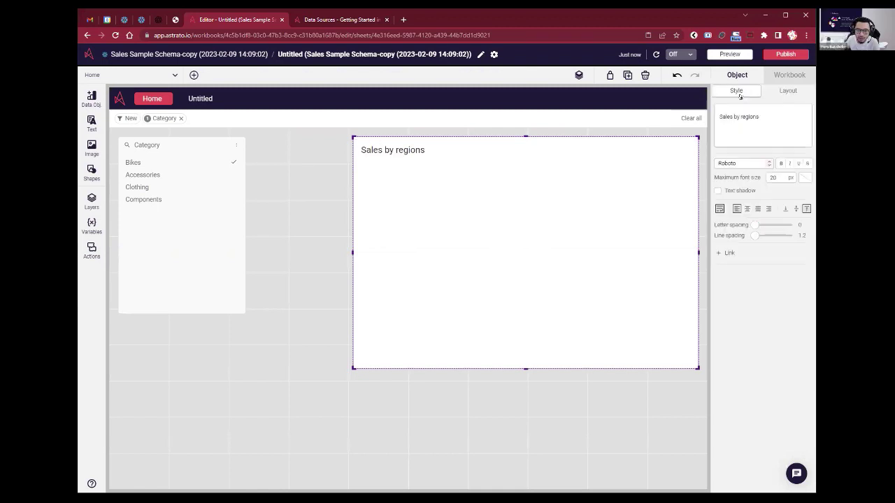
{"action": "left_click", "coordinate": [778, 163]}
{"action": "left_click", "coordinate": [761, 166]}
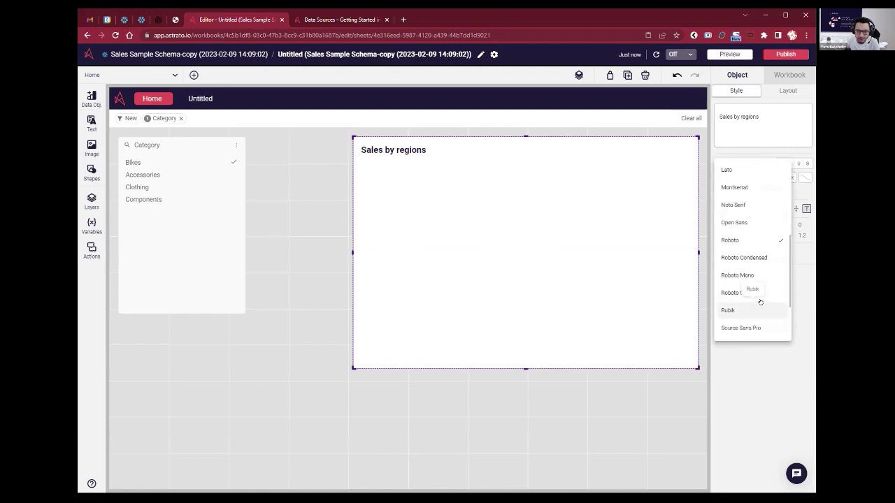
{"action": "left_click", "coordinate": [734, 187]}
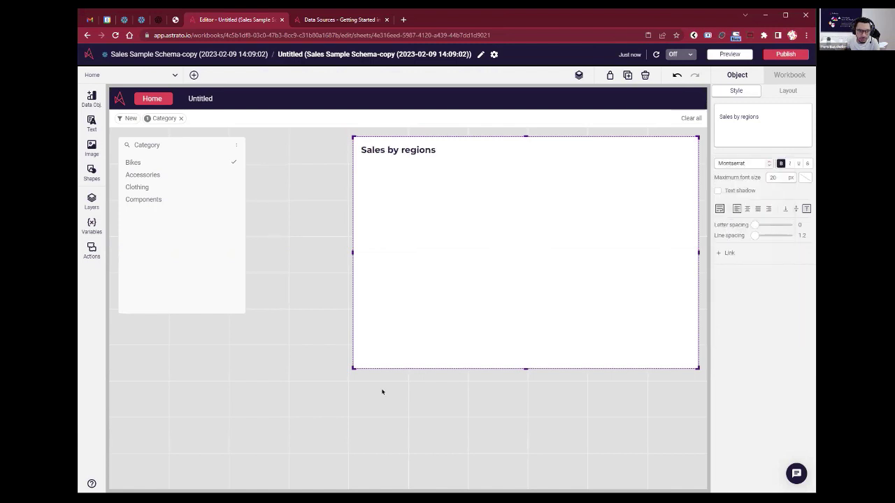
Lower the top edge of the Total Sales chart slightly to leave room below the box title
{"action": "left_click", "coordinate": [382, 391]}
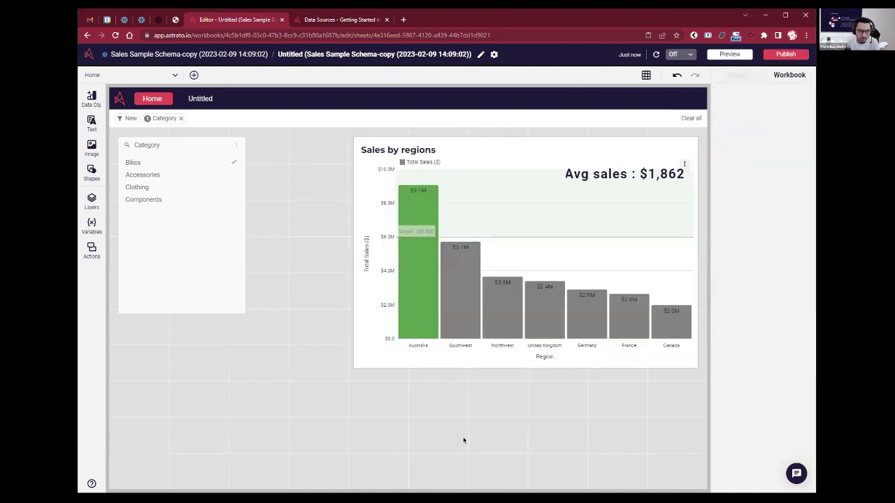
{"action": "left_click", "coordinate": [607, 251]}
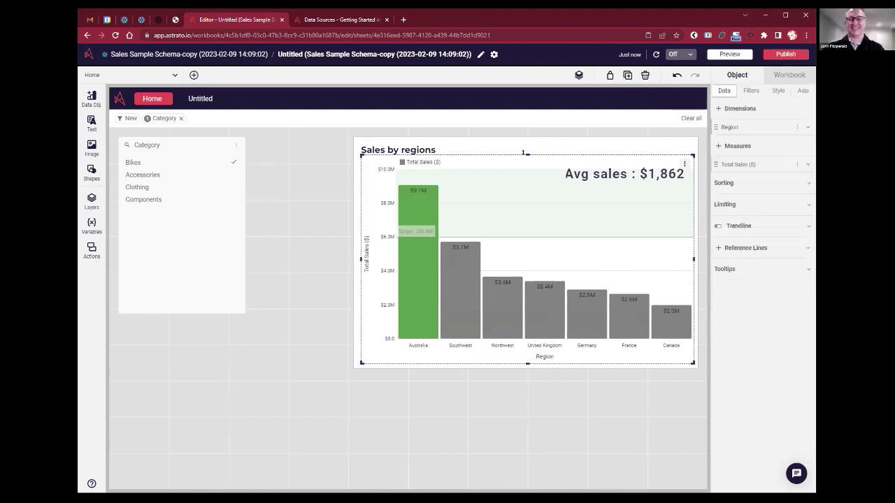
{"action": "left_click", "coordinate": [261, 258]}
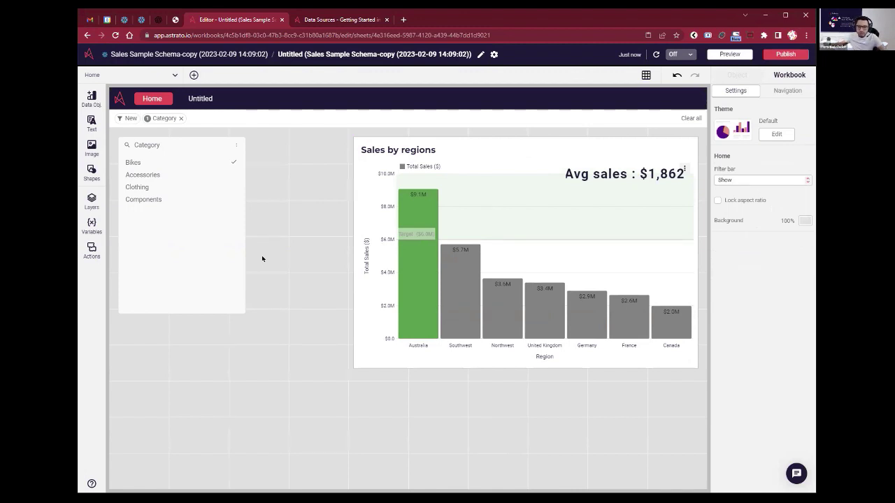
Add another sheet with the Self service layout and select its self-service object
{"action": "left_click", "coordinate": [199, 100]}
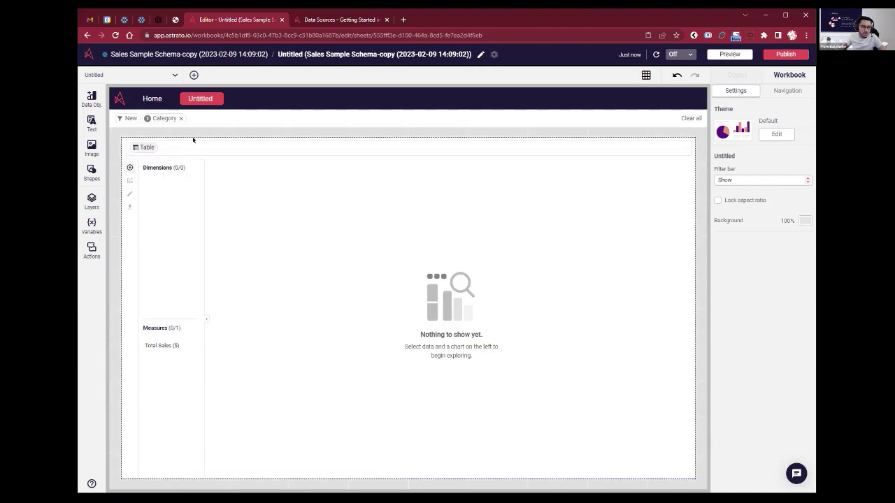
{"action": "left_click", "coordinate": [194, 75]}
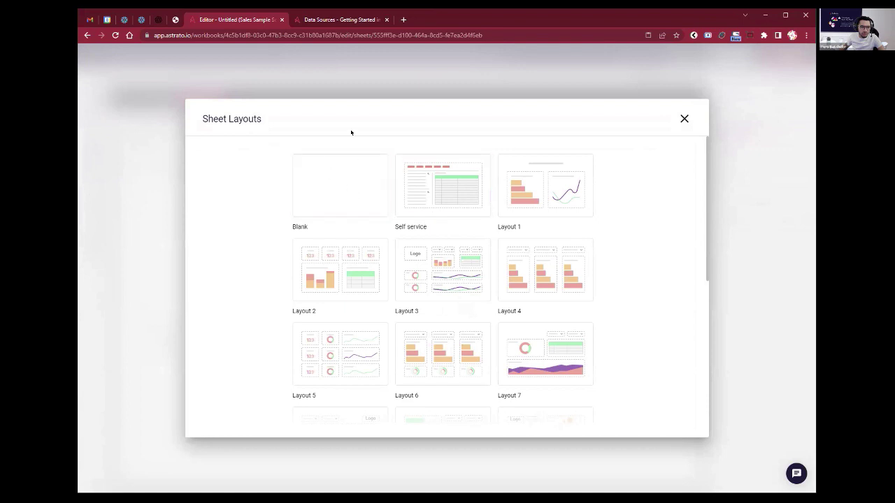
{"action": "left_click", "coordinate": [438, 195]}
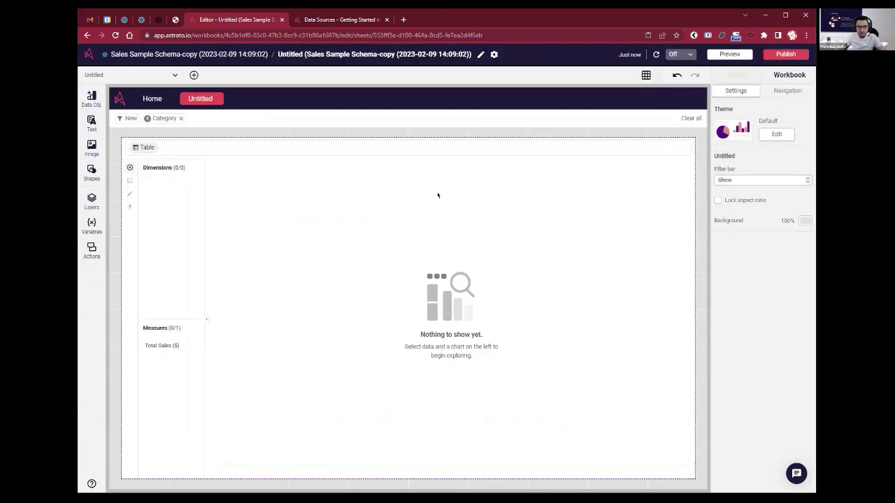
{"action": "left_click", "coordinate": [445, 244]}
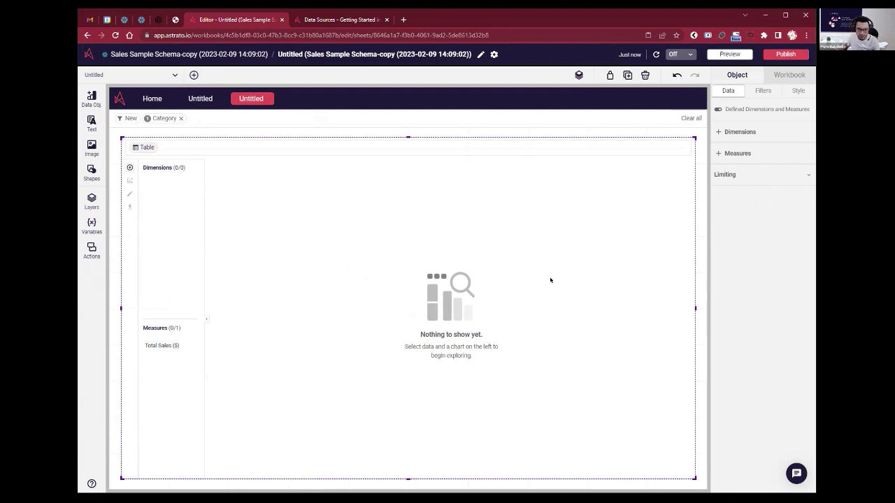
Add Region and Category as defined dimensions of the self-service object
{"action": "left_click", "coordinate": [768, 133]}
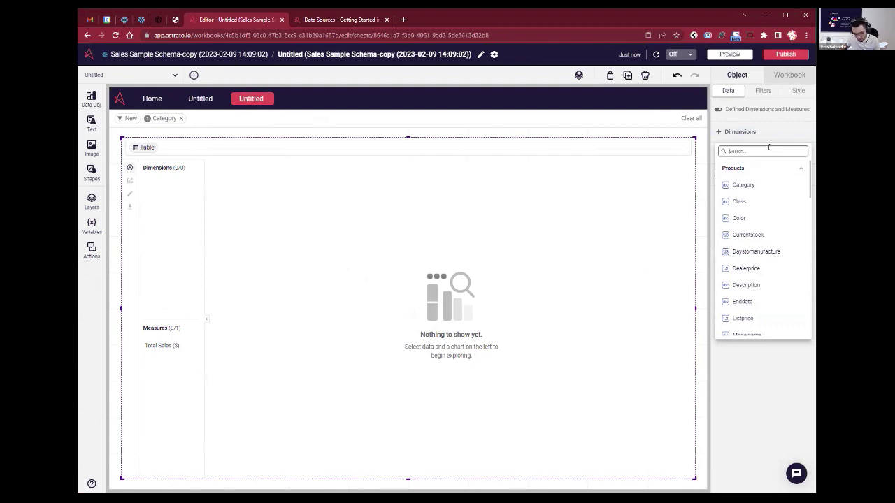
{"action": "type", "text": "reg"}
{"action": "left_click", "coordinate": [740, 184]}
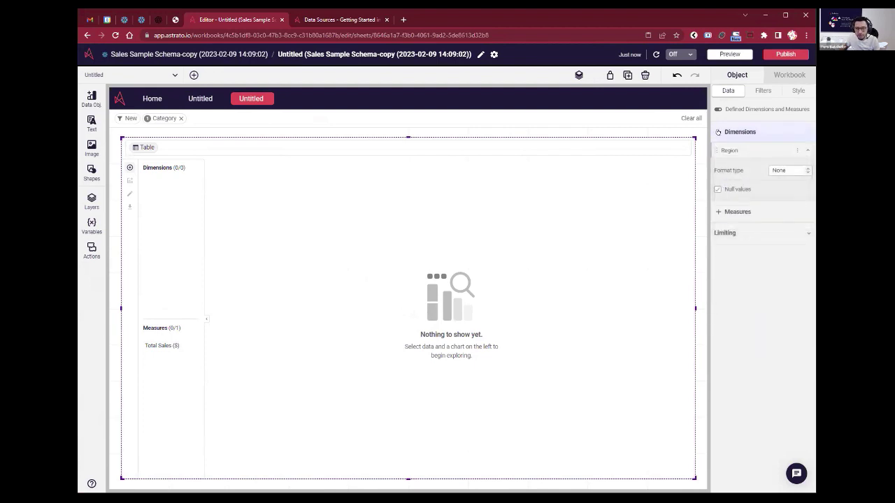
{"action": "left_click", "coordinate": [739, 132]}
{"action": "type", "text": "prod"}
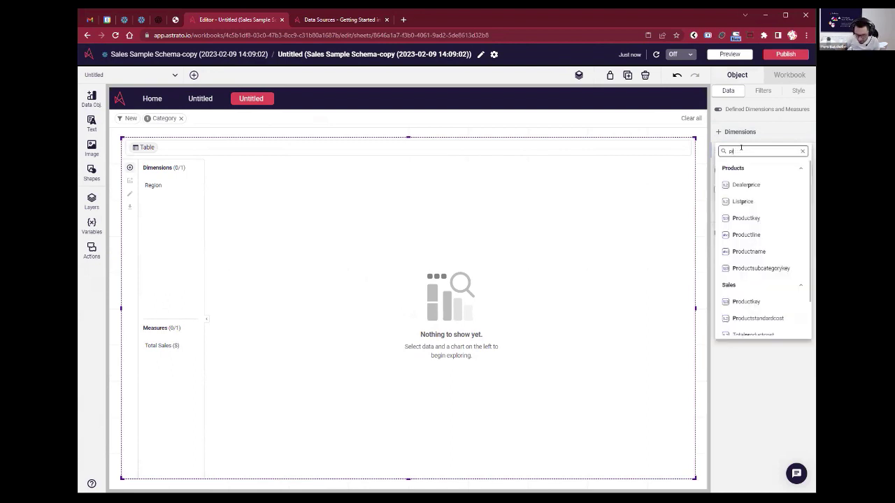
{"action": "key", "text": "BackSpace"}
{"action": "key", "text": "BackSpace"}
{"action": "key", "text": "BackSpace"}
{"action": "key", "text": "BackSpace"}
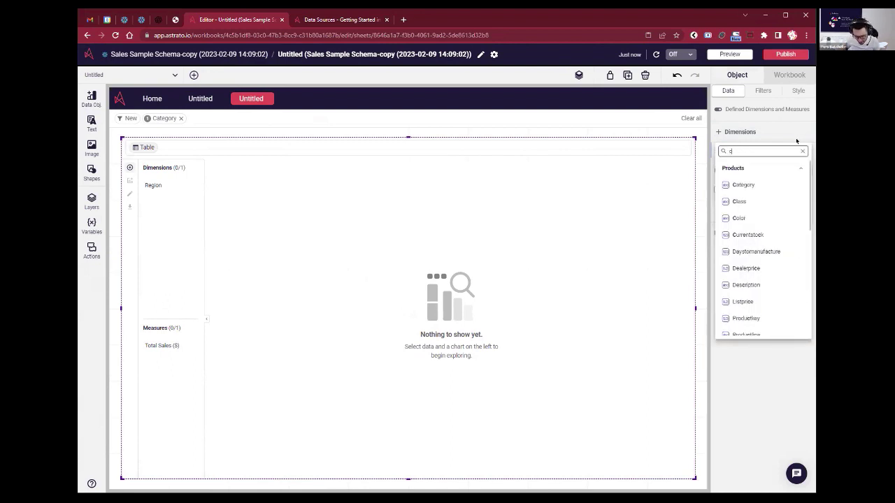
{"action": "type", "text": "cate"}
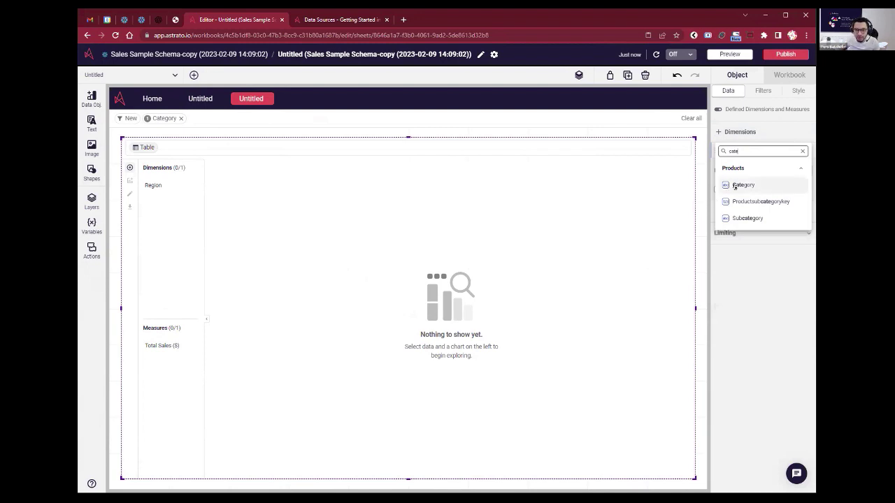
{"action": "left_click", "coordinate": [741, 184]}
Add Orderdate and Color as further dimensions of the self-service object
{"action": "left_click", "coordinate": [740, 131]}
{"action": "left_click", "coordinate": [782, 148]}
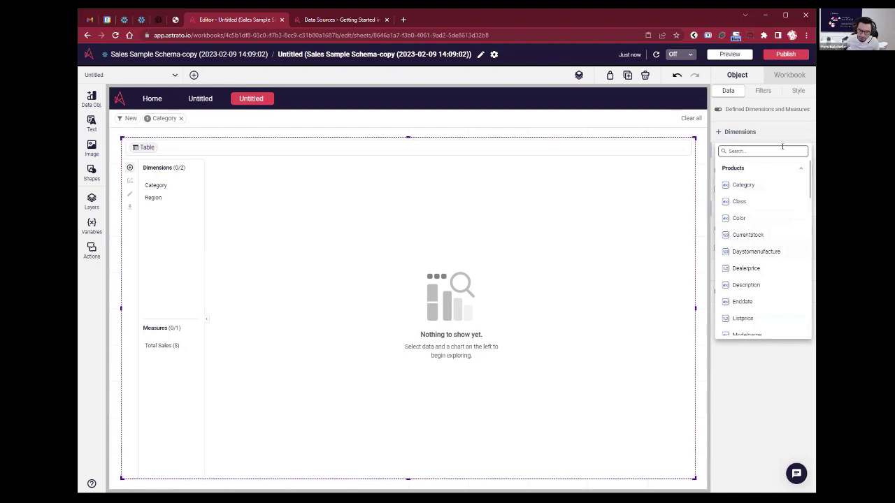
{"action": "type", "text": "sal"}
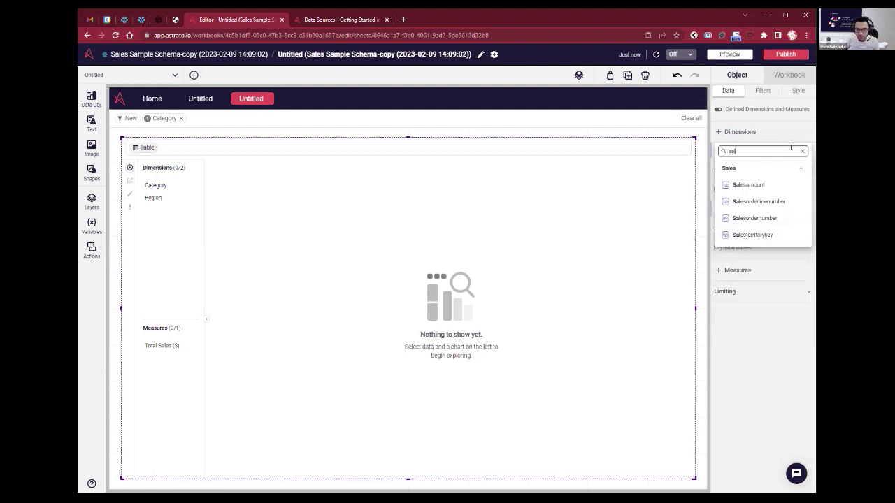
{"action": "key", "text": "BackSpace"}
{"action": "key", "text": "BackSpace"}
{"action": "key", "text": "BackSpace"}
{"action": "scroll", "coordinate": [775, 201], "scroll_direction": "down", "scroll_amount": 5}
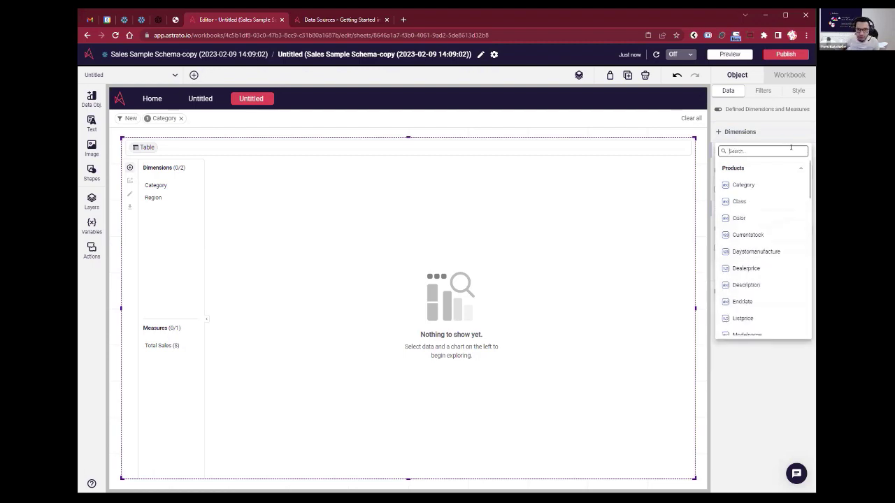
{"action": "scroll", "coordinate": [775, 203], "scroll_direction": "down", "scroll_amount": 1}
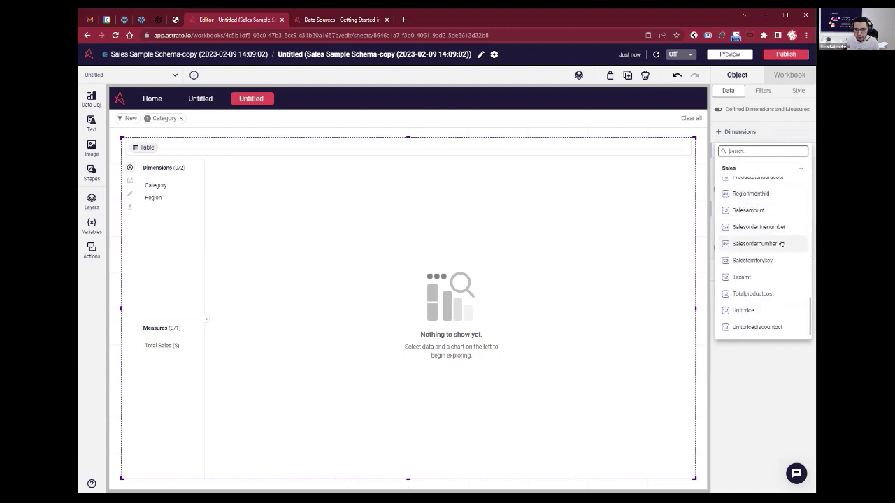
{"action": "scroll", "coordinate": [780, 241], "scroll_direction": "up", "scroll_amount": 4}
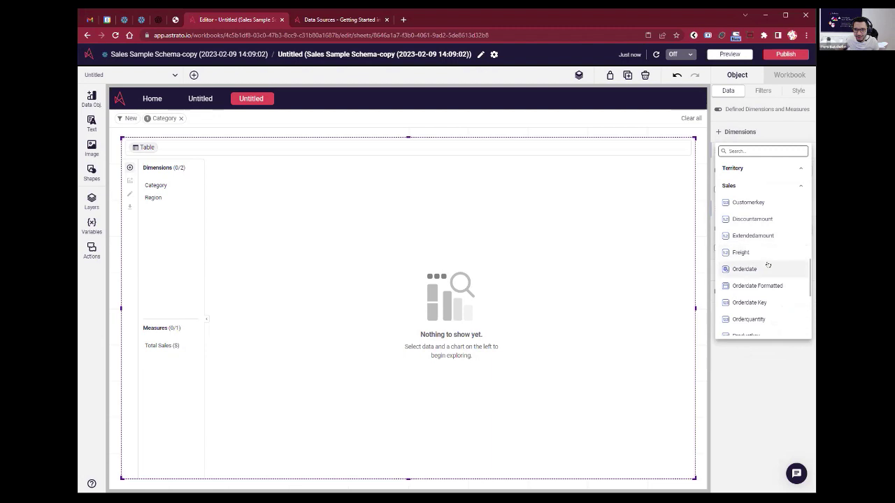
{"action": "left_click", "coordinate": [780, 269]}
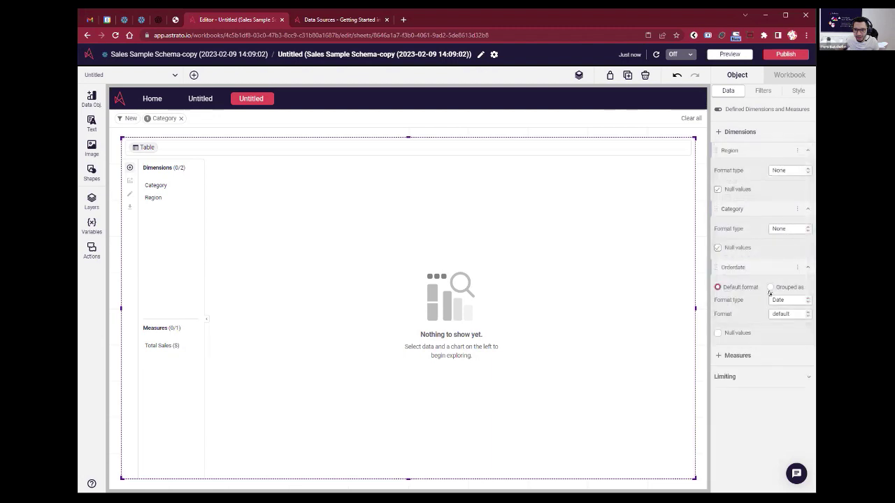
{"action": "left_click", "coordinate": [782, 359]}
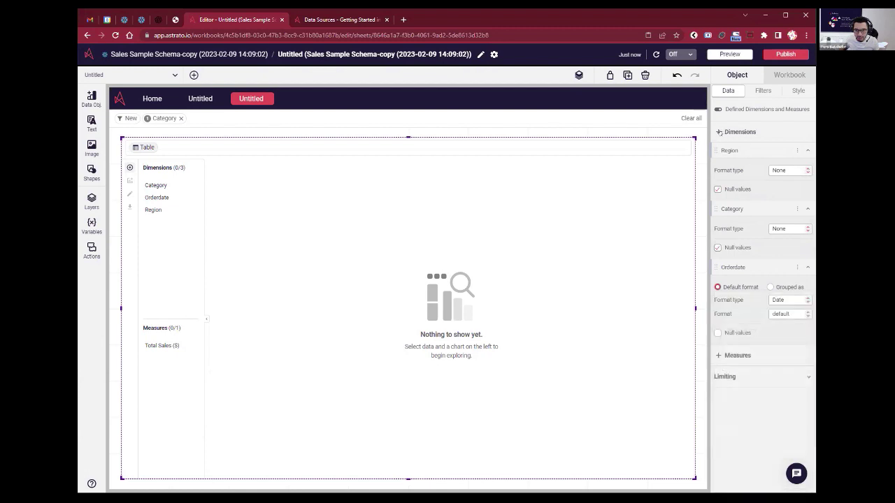
{"action": "left_click", "coordinate": [739, 131]}
{"action": "left_click", "coordinate": [739, 217]}
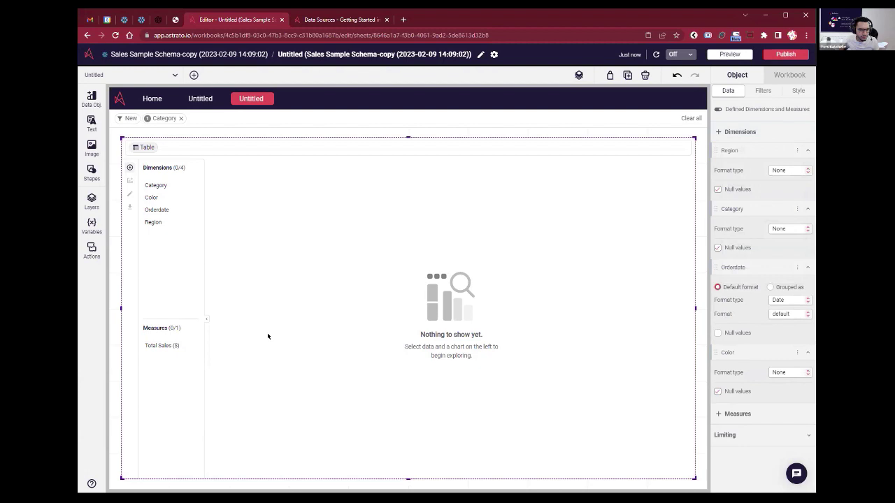
Build the self-service table with Category, Region and Total Sales ($), and open the workbook preview
{"action": "left_click", "coordinate": [167, 185]}
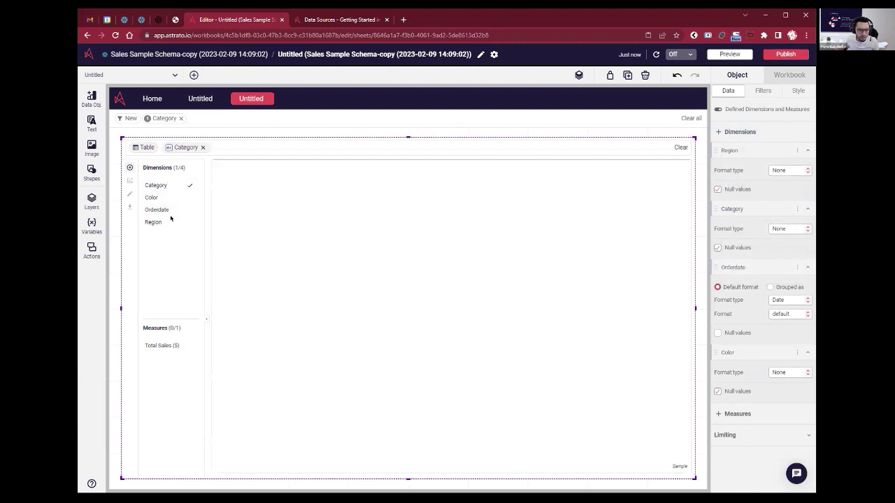
{"action": "left_click", "coordinate": [156, 222]}
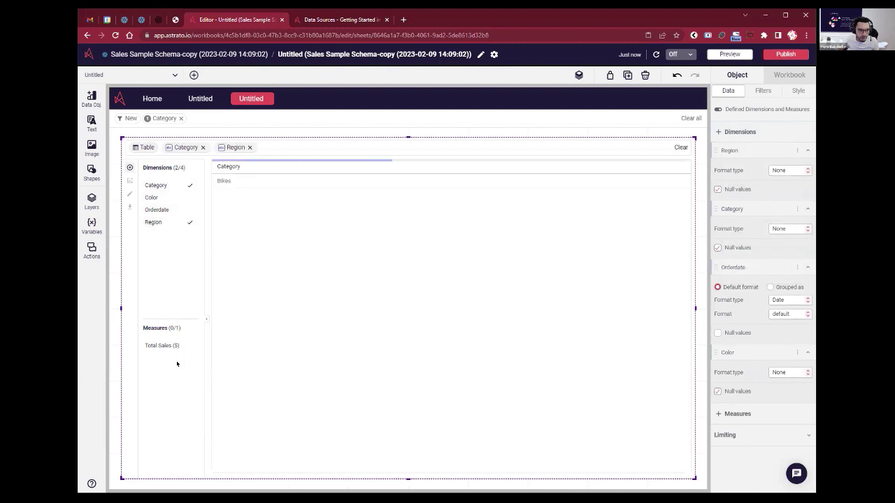
{"action": "left_click", "coordinate": [165, 345]}
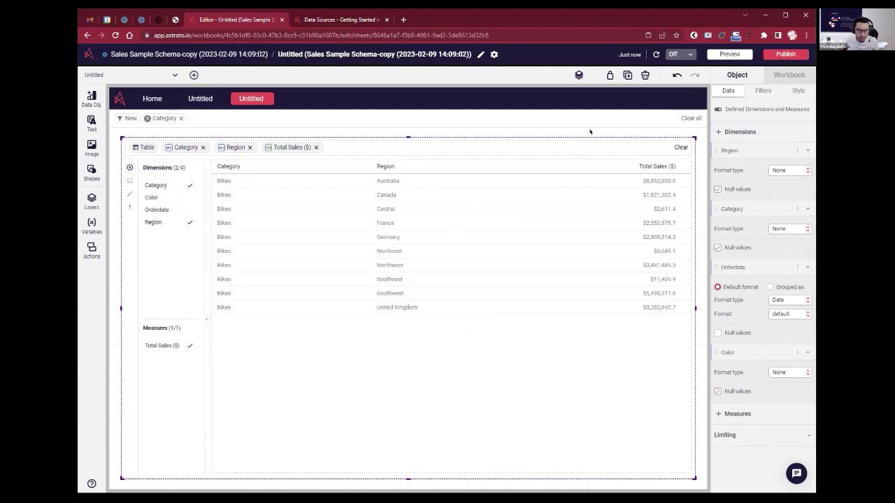
{"action": "left_click", "coordinate": [726, 54]}
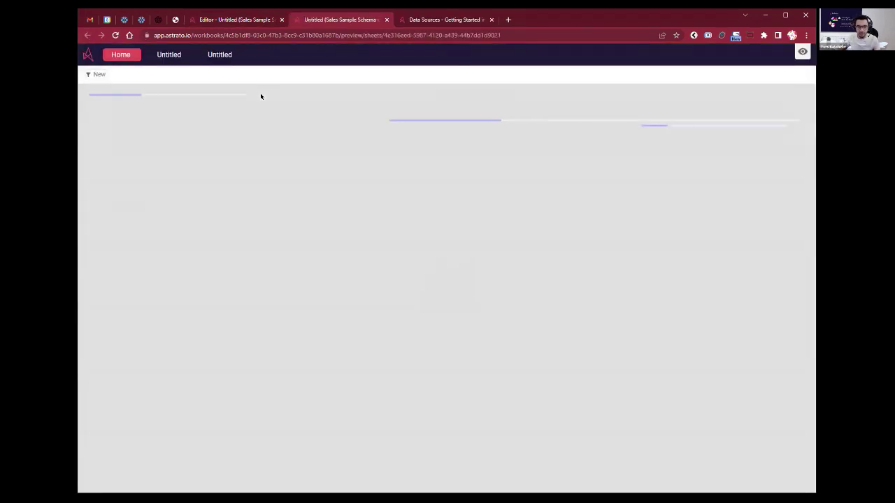
On the last sheet, build a table with all four dimensions and Total Sales ($), ordered Region, Category, Color, Orderdate
{"action": "left_click", "coordinate": [219, 54]}
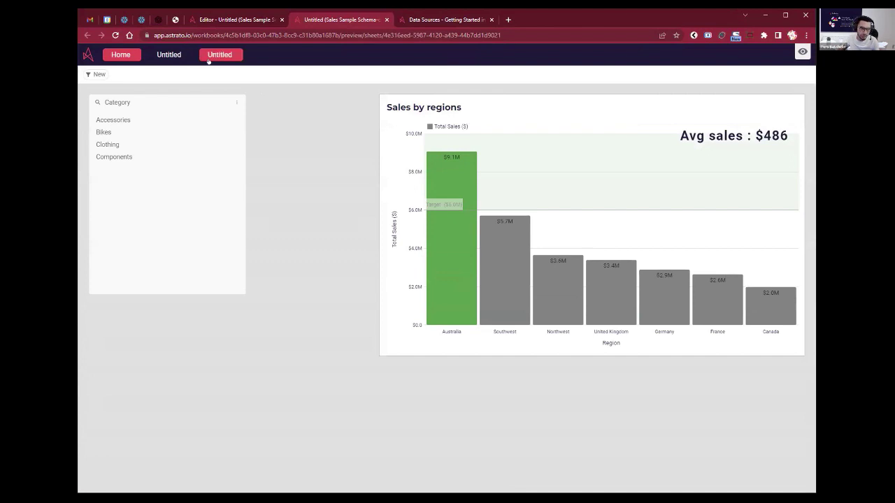
{"action": "left_click", "coordinate": [127, 144]}
{"action": "left_click", "coordinate": [143, 170]}
{"action": "left_click", "coordinate": [142, 180]}
{"action": "left_click", "coordinate": [142, 154]}
{"action": "left_click", "coordinate": [150, 326]}
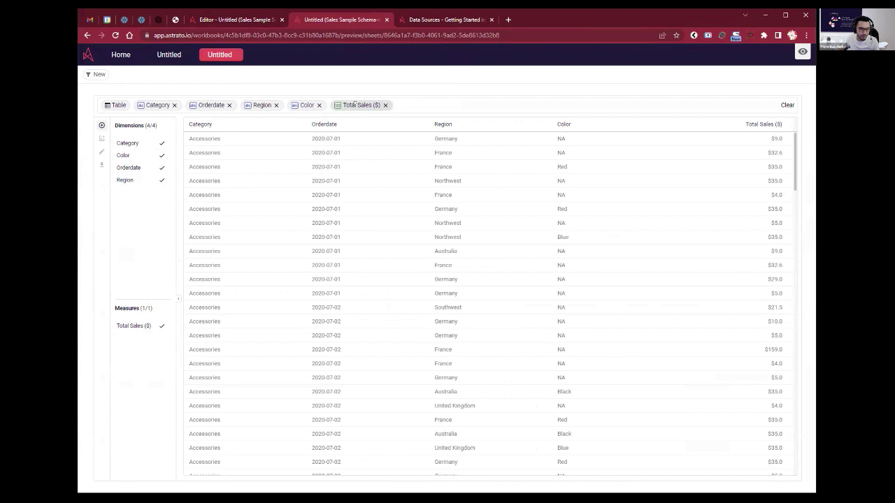
{"action": "left_click_drag", "start_coordinate": [257, 108], "coordinate": [140, 106]}
{"action": "left_click_drag", "start_coordinate": [283, 109], "coordinate": [245, 105]}
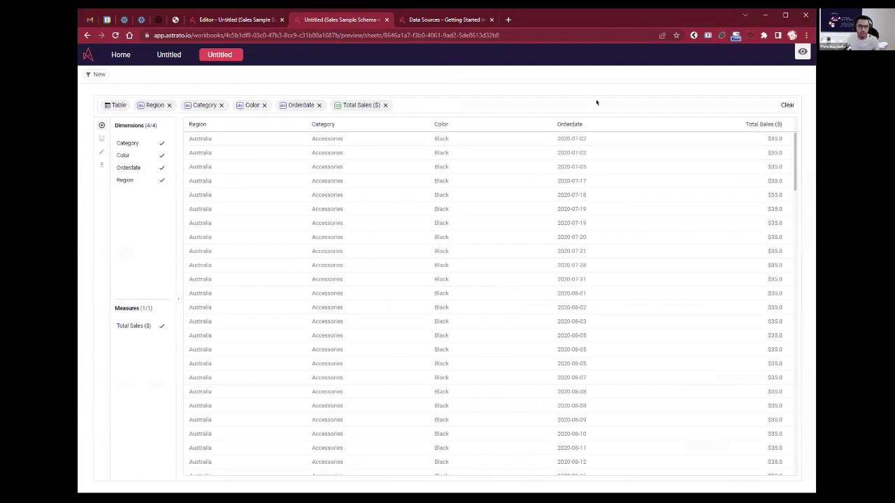
Export the self-service table object as CSV and dismiss the browser's download notice
{"action": "right_click", "coordinate": [156, 271]}
{"action": "mouse_move", "coordinate": [210, 294]}
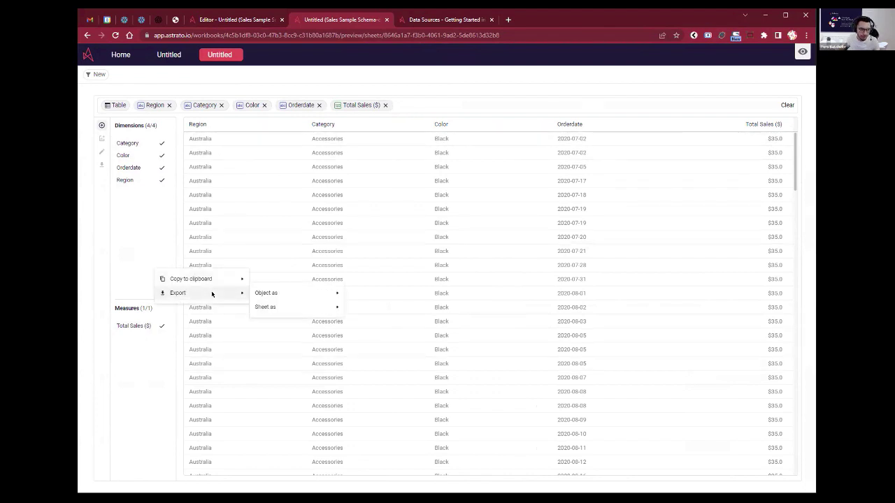
{"action": "mouse_move", "coordinate": [283, 292]}
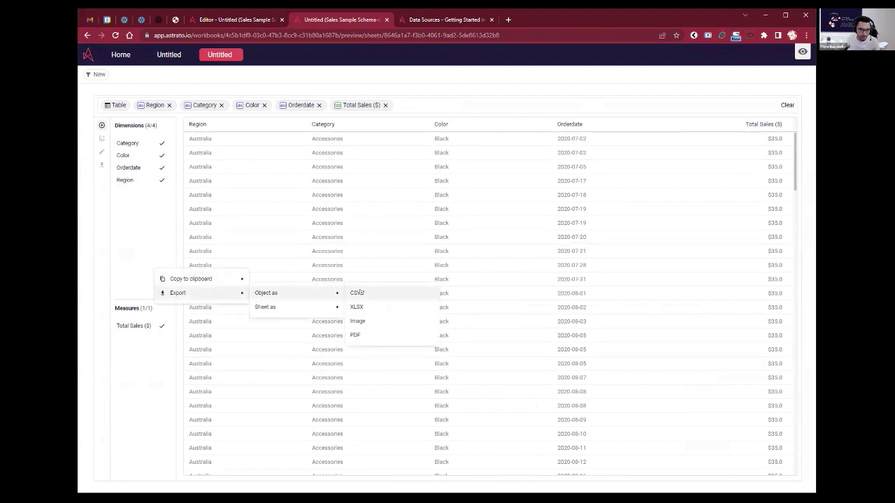
{"action": "left_click", "coordinate": [416, 292]}
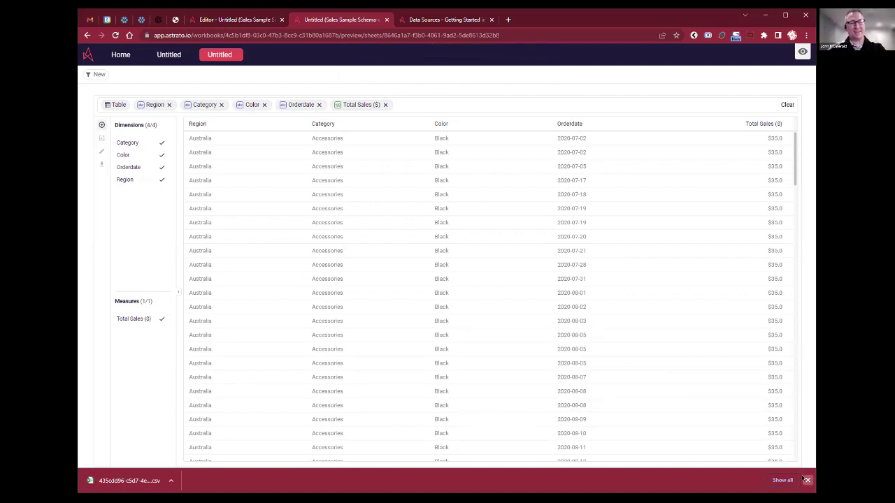
{"action": "left_click", "coordinate": [806, 480]}
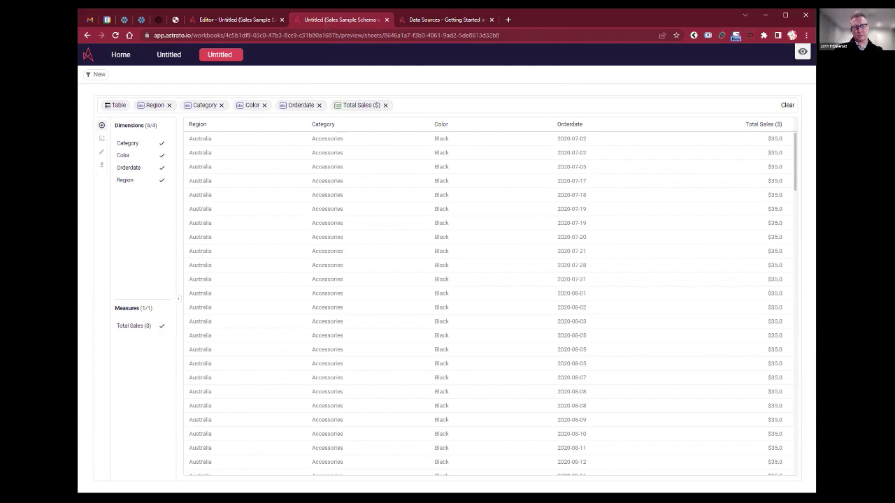
Open the workbook lobby in a separate tab, find and open the Sales Optimisation workbook, and show its Self-service sheet
{"action": "middle_click", "coordinate": [130, 35]}
{"action": "left_click_drag", "start_coordinate": [527, 20], "coordinate": [443, 26]}
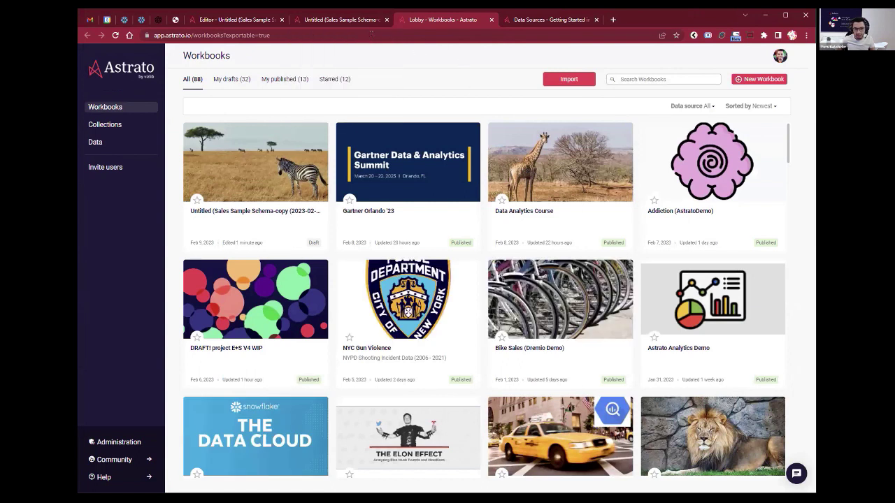
{"action": "left_click", "coordinate": [650, 72]}
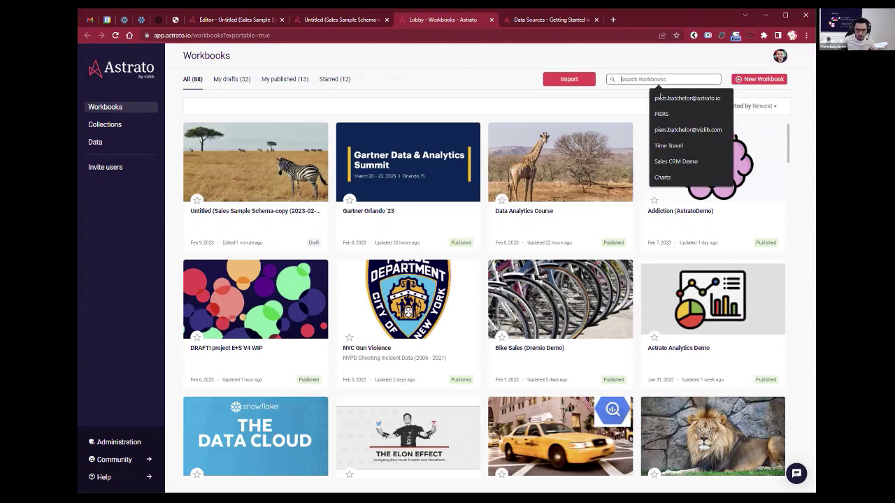
{"action": "left_click", "coordinate": [457, 119]}
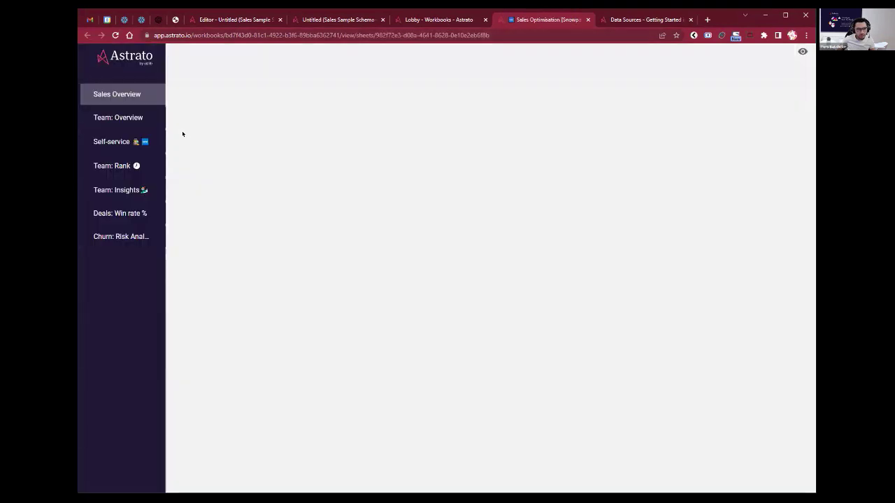
{"action": "left_click", "coordinate": [112, 143]}
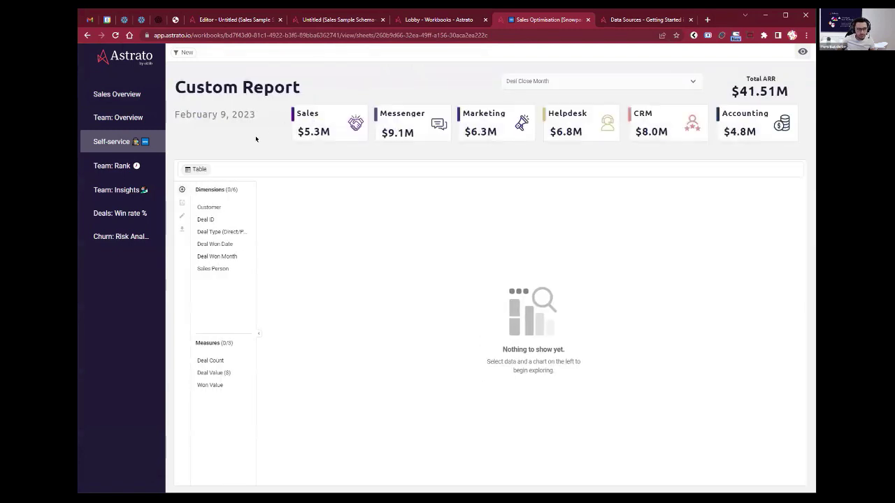
Build a custom report table of Customer and Deal Value ($), filtered to the January '23 deal close month
{"action": "left_click", "coordinate": [209, 207]}
{"action": "left_click", "coordinate": [213, 373]}
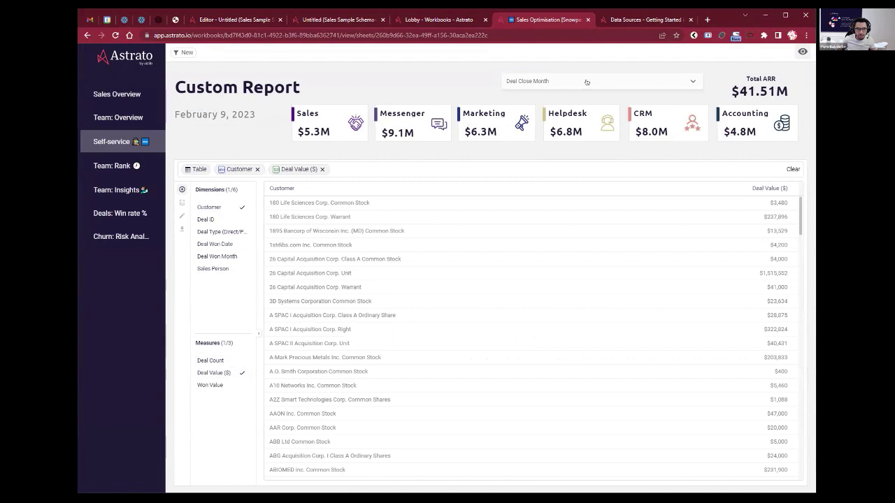
{"action": "left_click", "coordinate": [553, 81]}
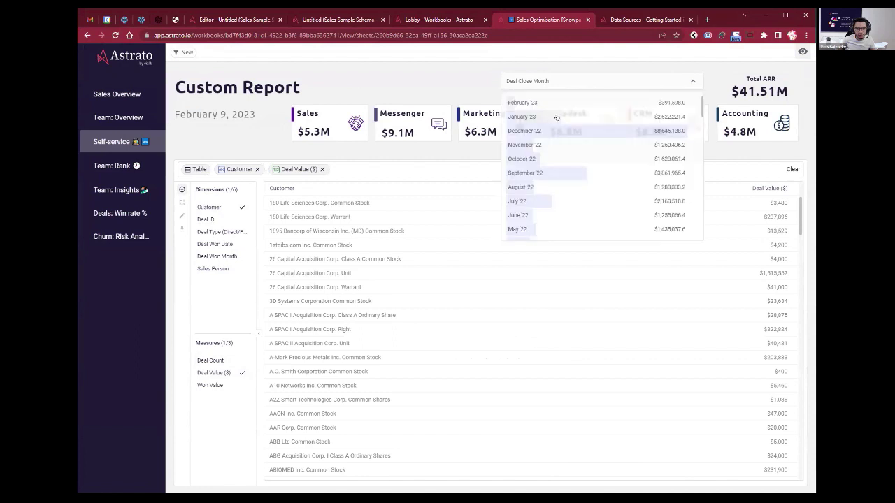
{"action": "left_click", "coordinate": [557, 117]}
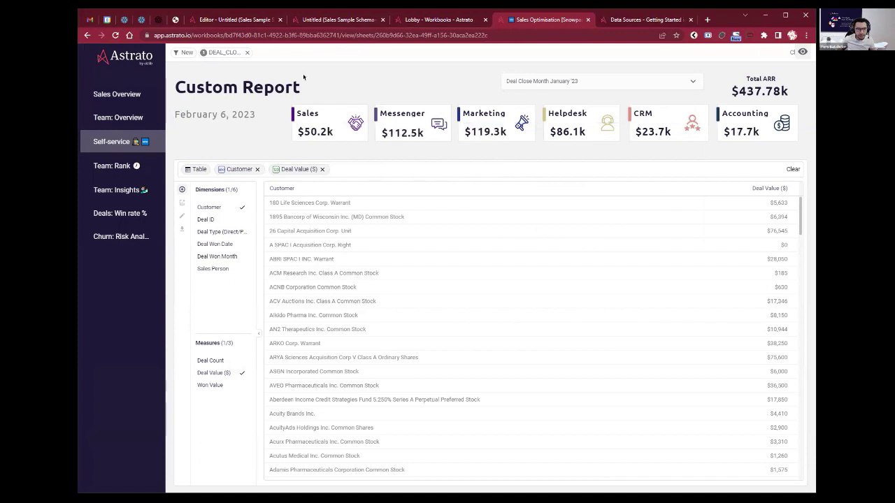
Create an external embed link for the Self-service sheet with the applied filter included, and copy the link
{"action": "right_click", "coordinate": [268, 141]}
{"action": "mouse_move", "coordinate": [330, 167]}
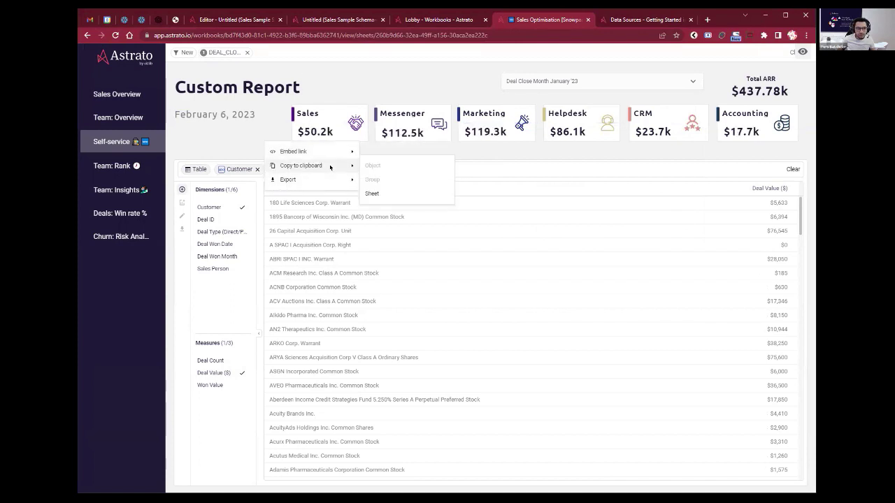
{"action": "mouse_move", "coordinate": [340, 152]}
{"action": "left_click", "coordinate": [385, 179]}
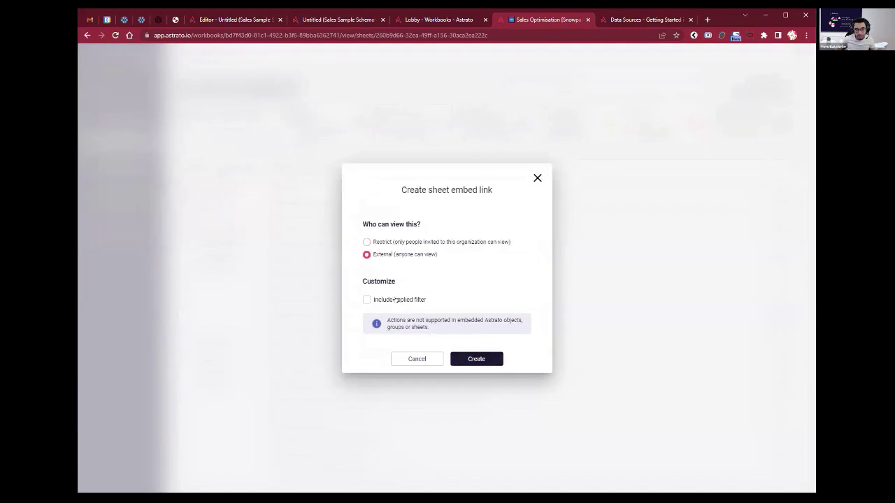
{"action": "left_click", "coordinate": [473, 361]}
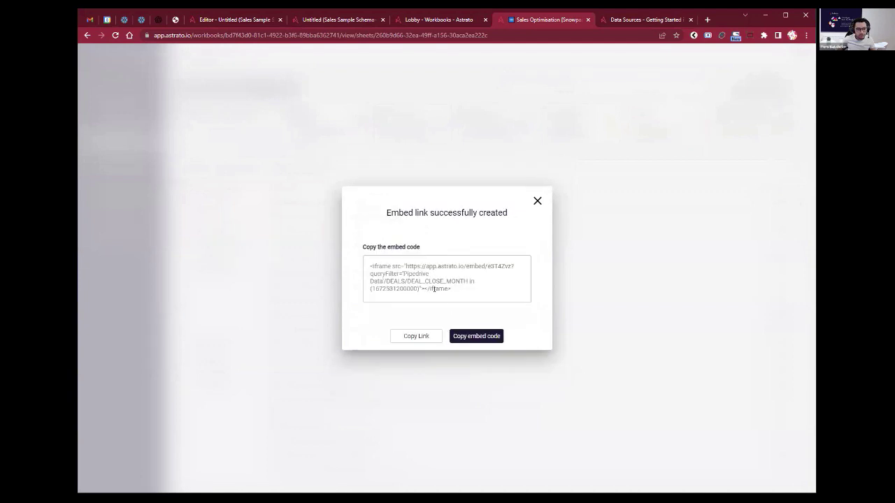
{"action": "left_click", "coordinate": [422, 336]}
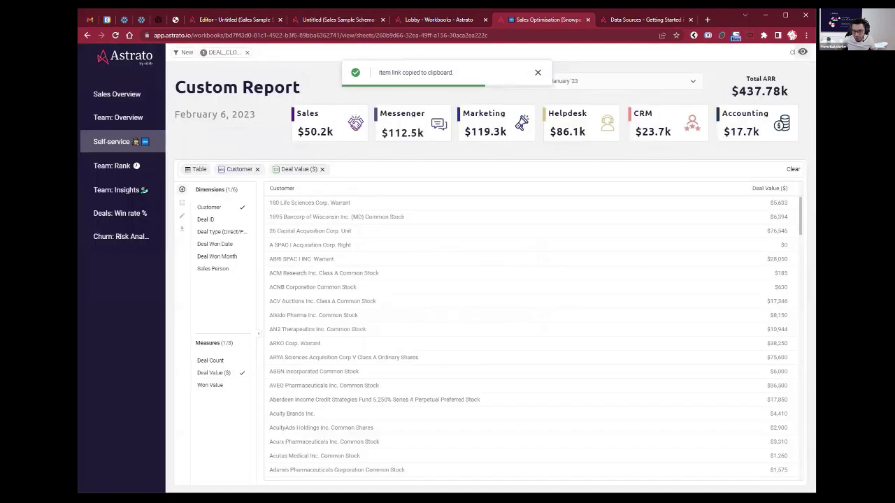
{"action": "left_click", "coordinate": [537, 202]}
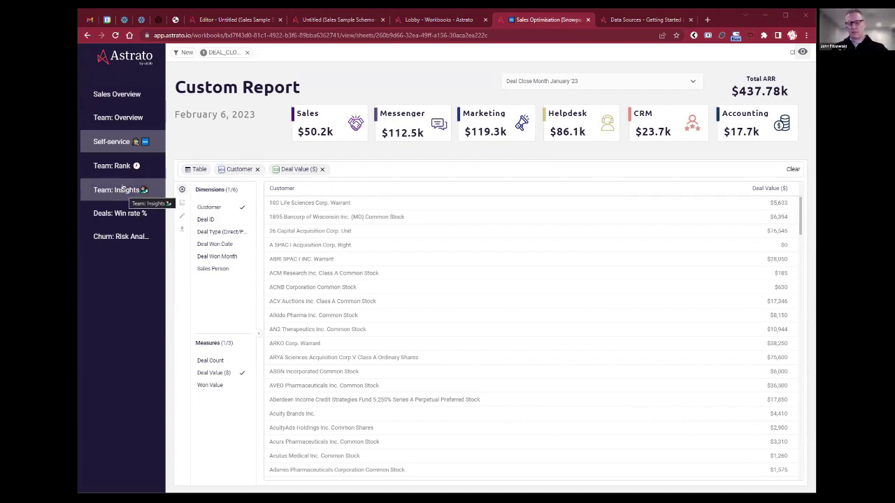
Clear the deal close month filter and re-run the clustering model on the Team: Insights sheet with 4 clusters
{"action": "left_click", "coordinate": [247, 53]}
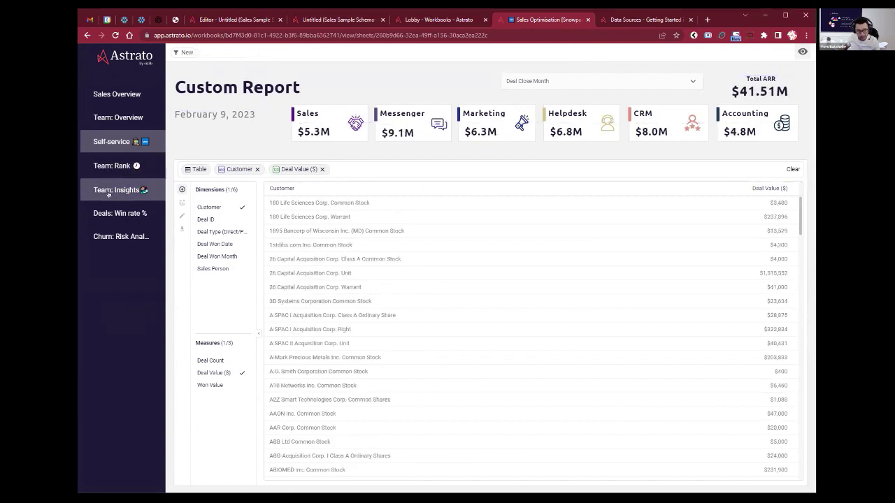
{"action": "left_click", "coordinate": [108, 193]}
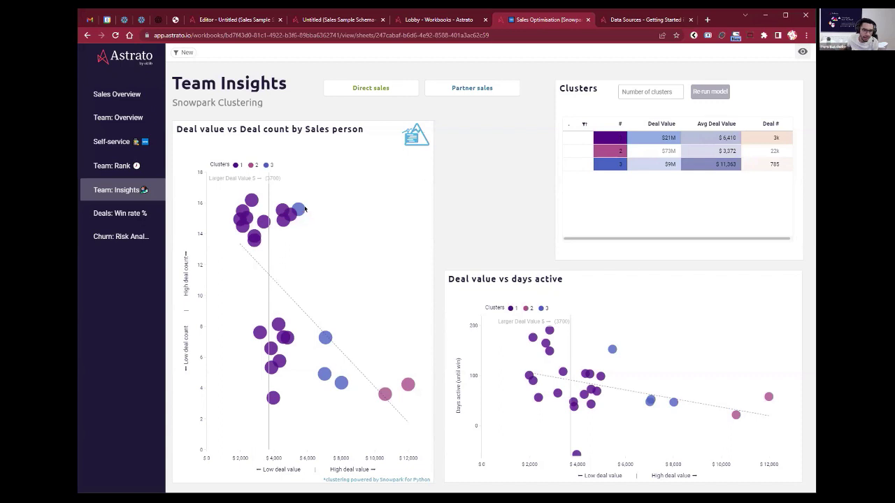
{"action": "mouse_move", "coordinate": [297, 208]}
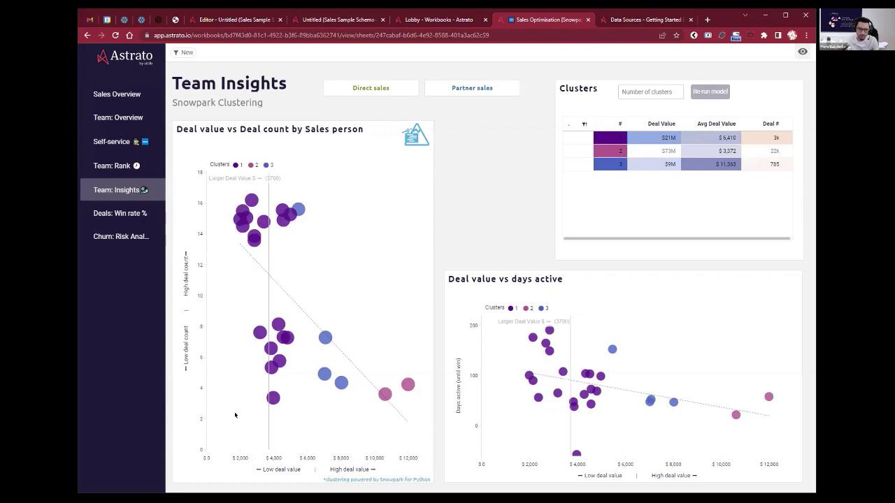
{"action": "left_click", "coordinate": [644, 92]}
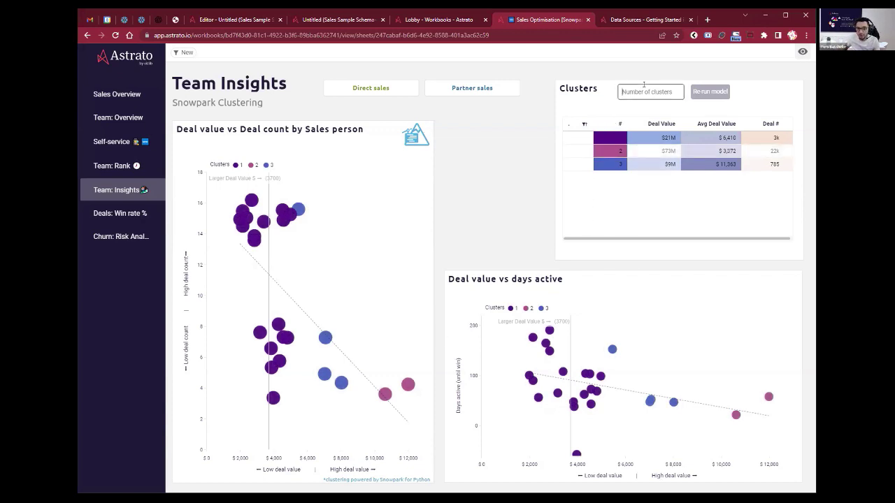
{"action": "type", "text": "4"}
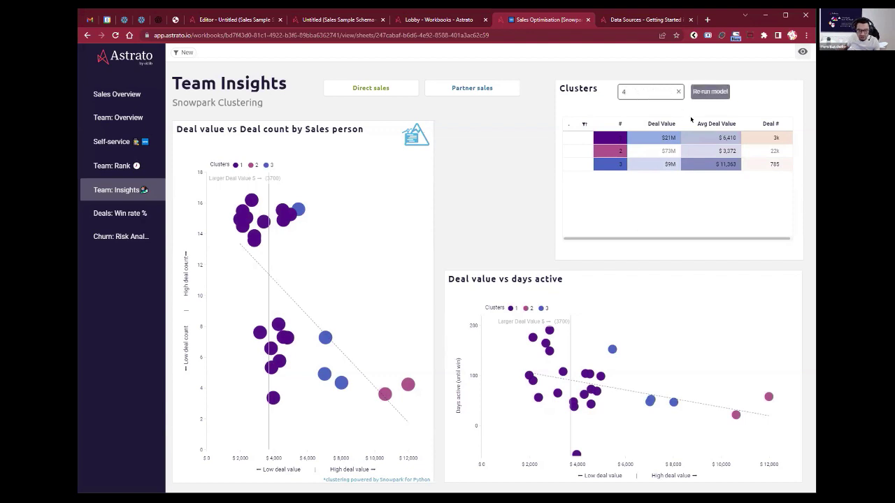
{"action": "left_click", "coordinate": [706, 94]}
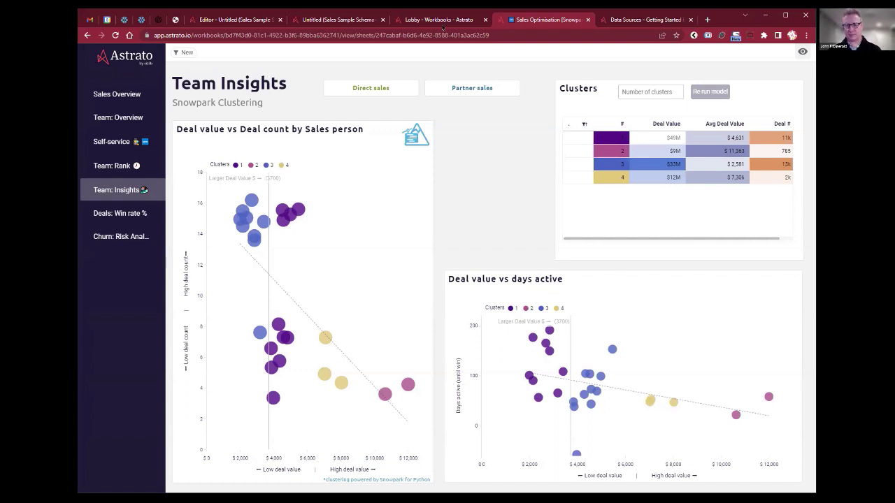
From the workbook editor, inspect the data view and its measure creation form, and return to the workbook
{"action": "left_click", "coordinate": [329, 24]}
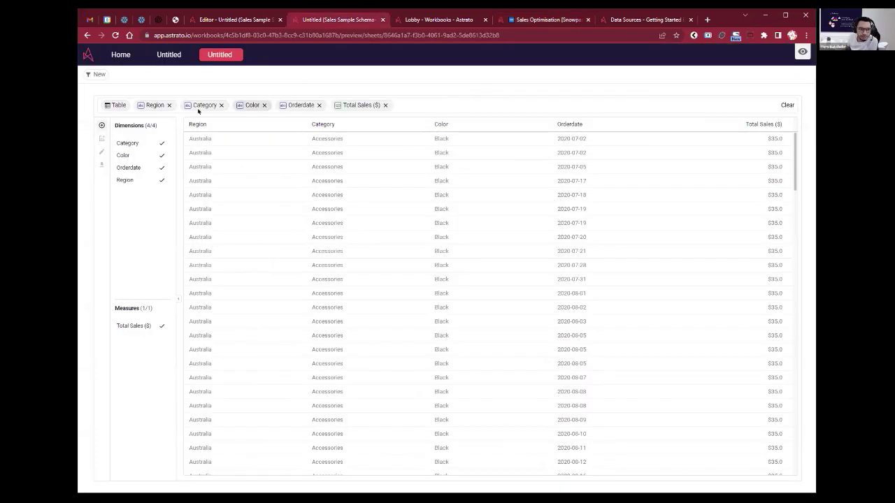
{"action": "left_click", "coordinate": [246, 18]}
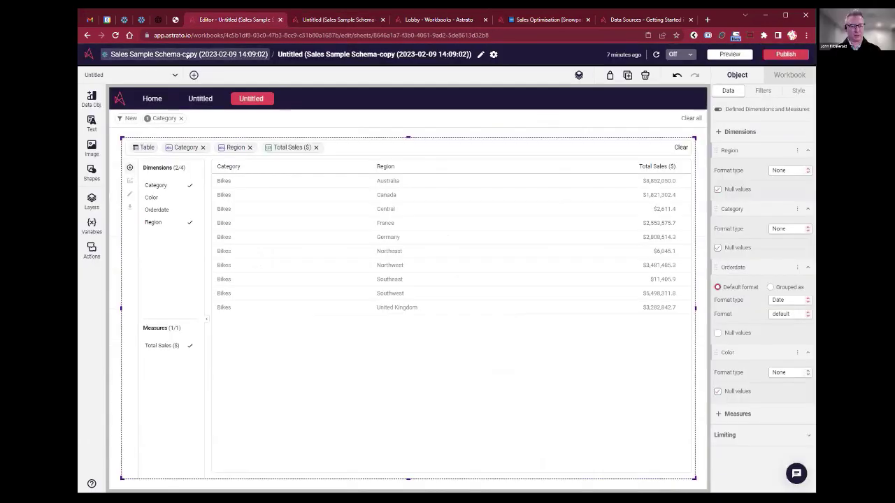
{"action": "left_click", "coordinate": [187, 55]}
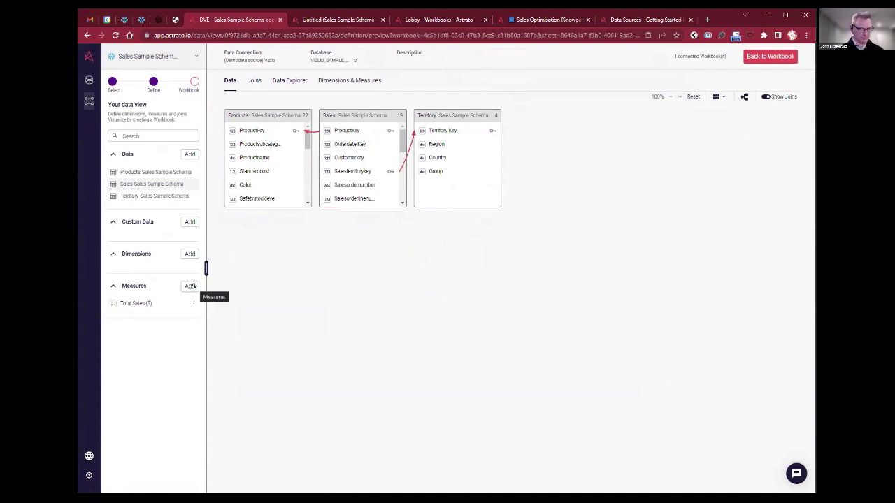
{"action": "left_click", "coordinate": [191, 286]}
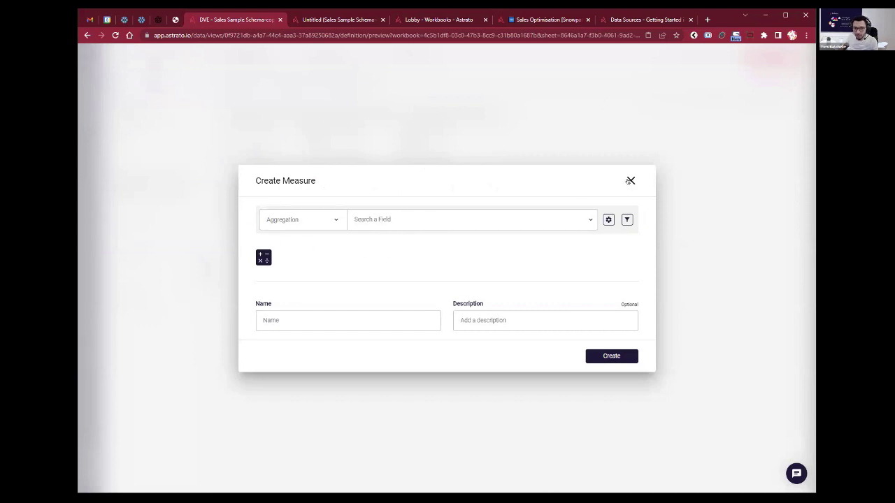
{"action": "left_click", "coordinate": [629, 181]}
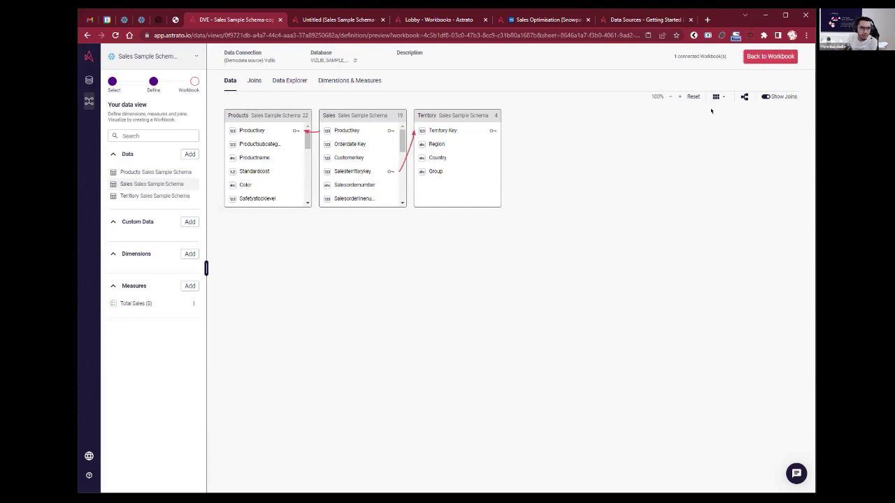
{"action": "left_click", "coordinate": [771, 57]}
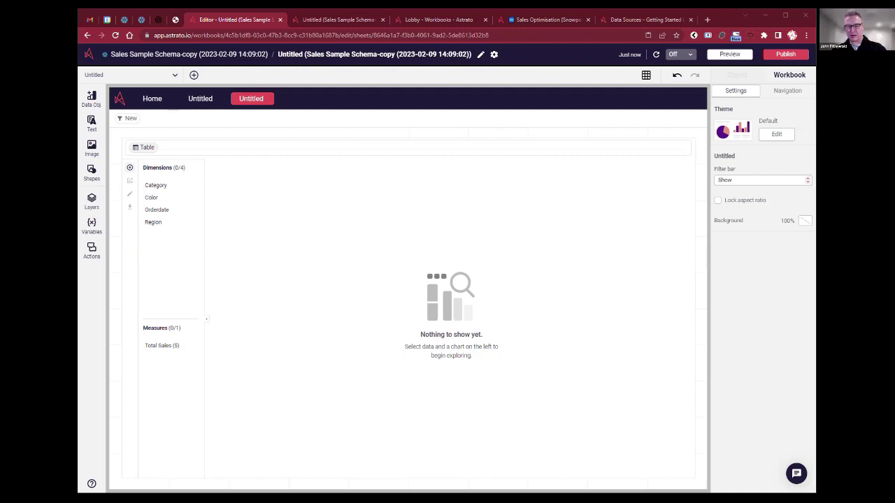
Return to the Sales Optimisation workbook and open the pomerolpartners.com February 2023 dataset challenge page in a new browser tab
{"action": "left_click", "coordinate": [530, 20]}
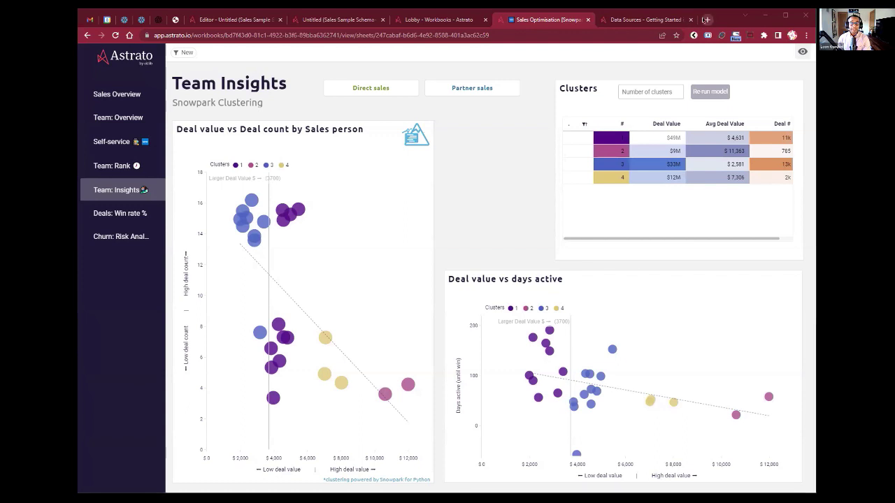
{"action": "left_click", "coordinate": [706, 20]}
{"action": "key", "text": "ctrl+v"}
{"action": "key", "text": "Return"}
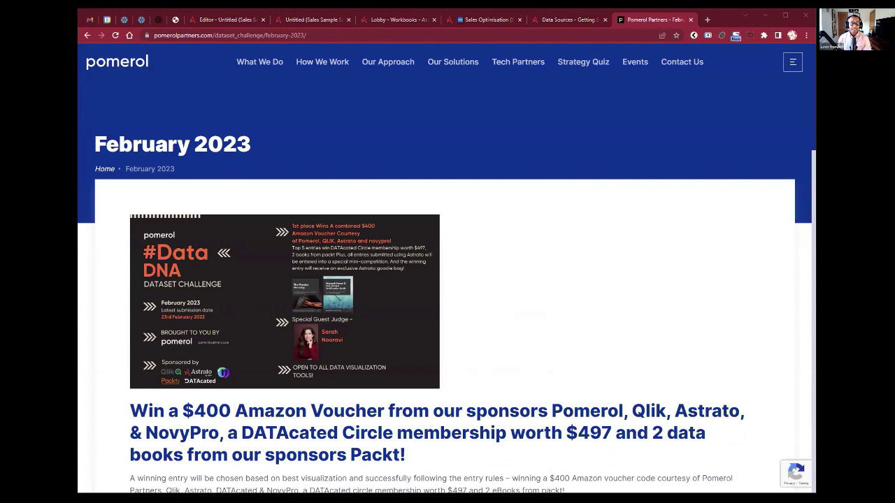
Try to open the copied LinkedIn group link in another browser tab, and close that tab
{"action": "left_click", "coordinate": [706, 19]}
{"action": "key", "text": "ctrl+v"}
{"action": "key", "text": "Return"}
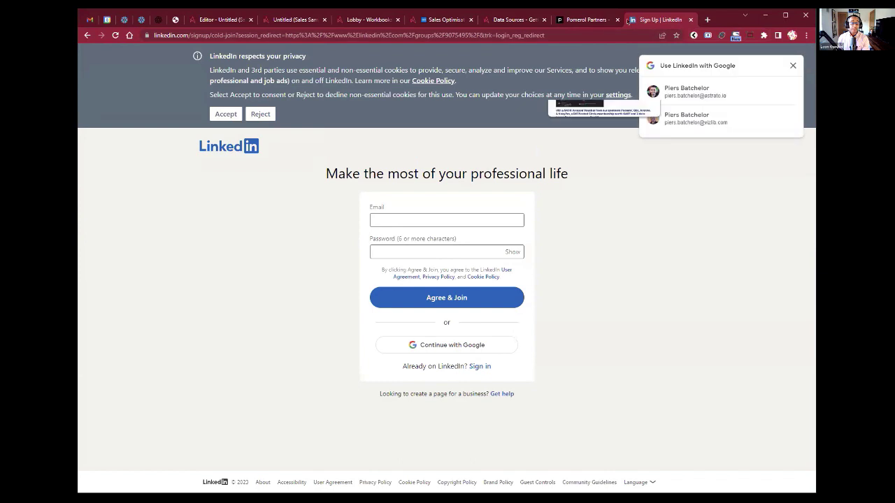
{"action": "left_click", "coordinate": [691, 19]}
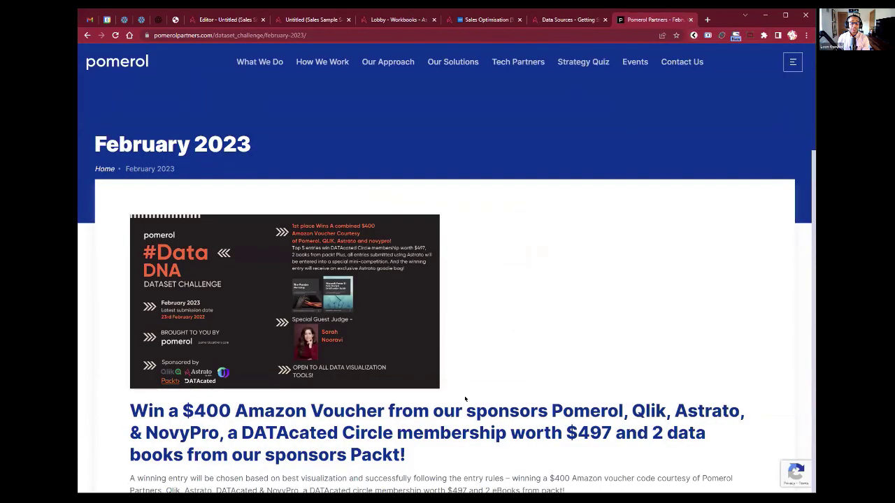
Read through the February 2023 challenge page, covering the prizes, entry rules, Astrato entry instructions and the BigFoot Sightings dataset section
{"action": "scroll", "coordinate": [659, 214], "scroll_direction": "down", "scroll_amount": 1}
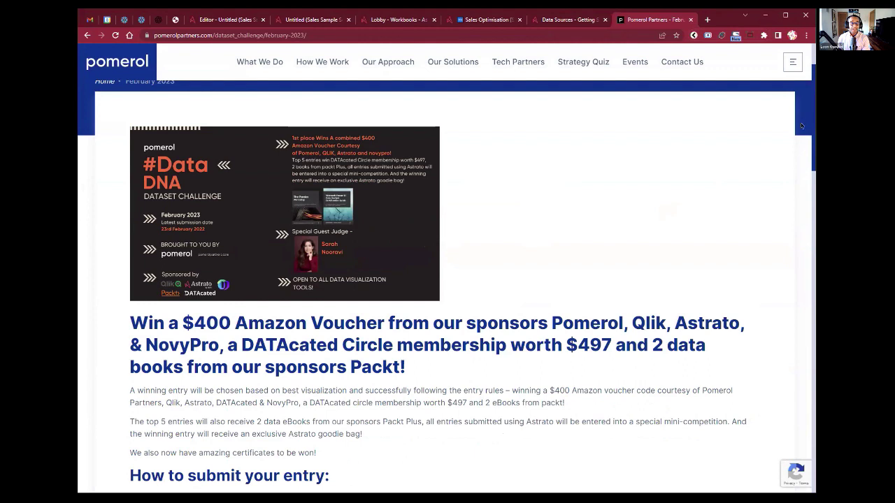
{"action": "scroll", "coordinate": [783, 156], "scroll_direction": "down", "scroll_amount": 1}
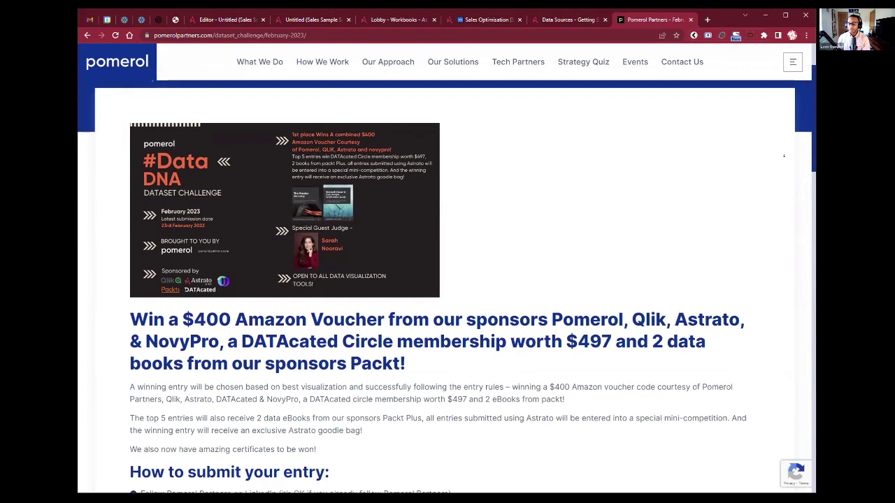
{"action": "scroll", "coordinate": [784, 156], "scroll_direction": "down", "scroll_amount": 1}
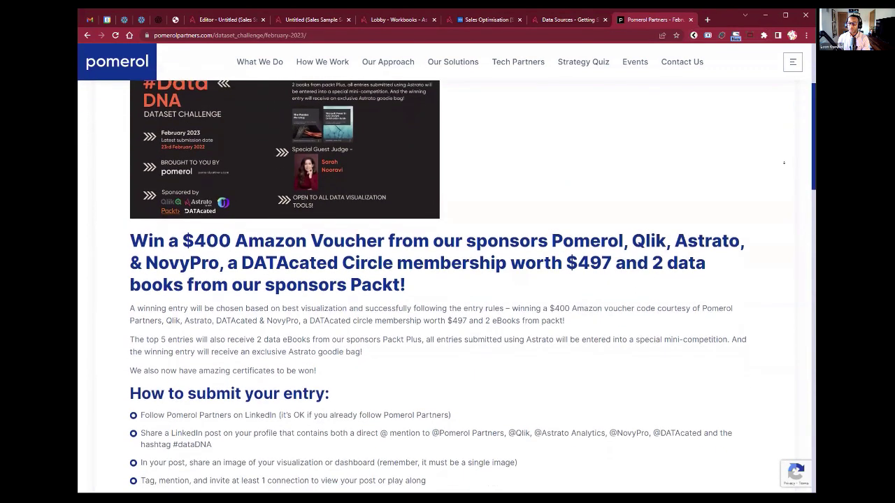
{"action": "scroll", "coordinate": [783, 163], "scroll_direction": "down", "scroll_amount": 1}
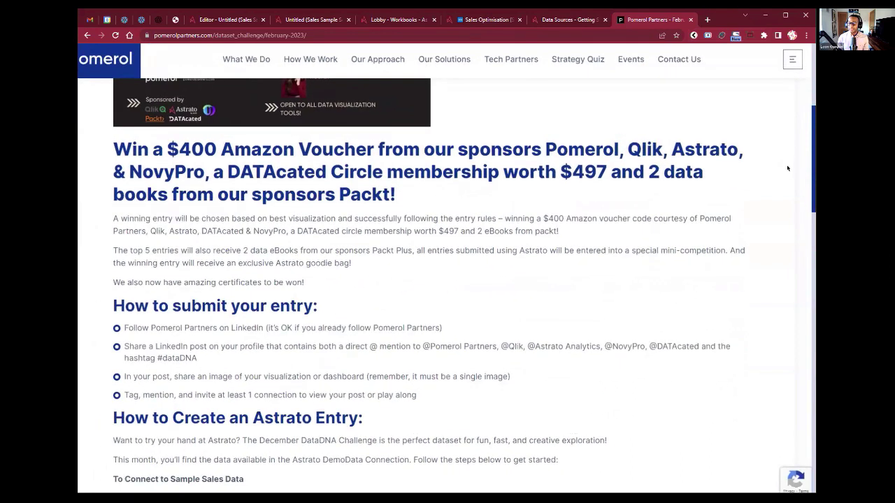
{"action": "scroll", "coordinate": [787, 168], "scroll_direction": "down", "scroll_amount": 1}
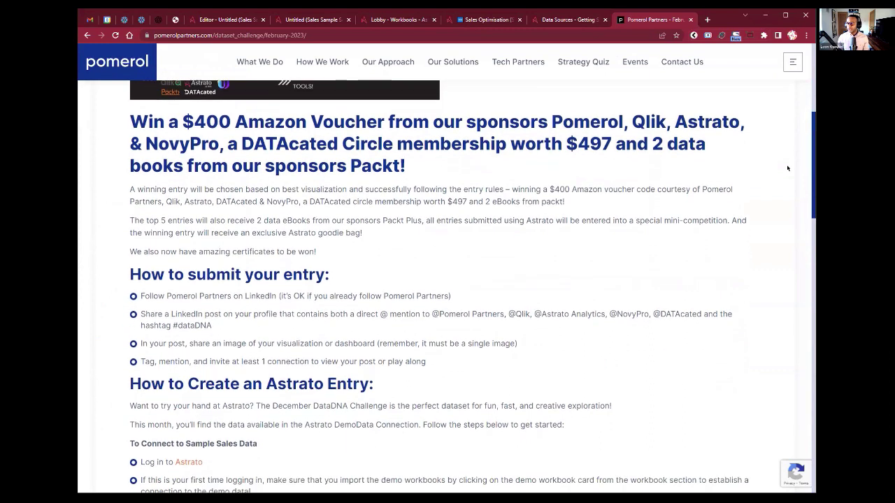
{"action": "scroll", "coordinate": [787, 168], "scroll_direction": "down", "scroll_amount": 1}
{"action": "scroll", "coordinate": [787, 168], "scroll_direction": "down", "scroll_amount": 2}
{"action": "scroll", "coordinate": [787, 167], "scroll_direction": "down", "scroll_amount": 2}
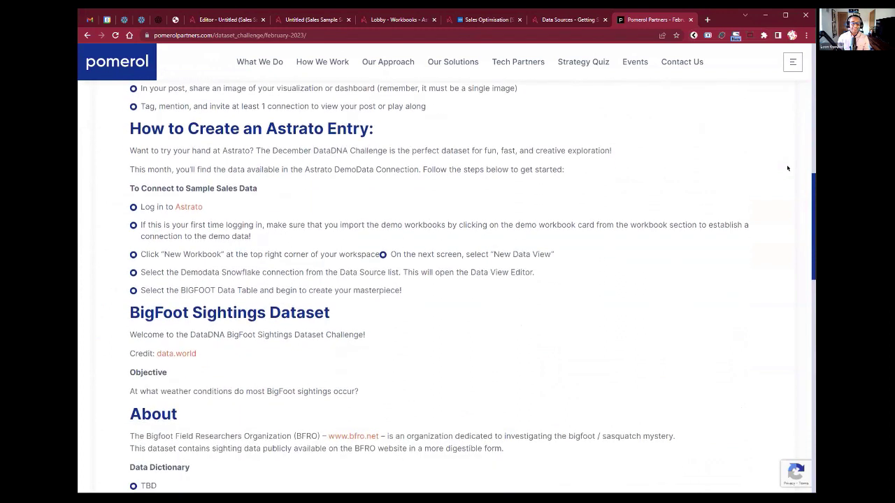
{"action": "scroll", "coordinate": [787, 168], "scroll_direction": "down", "scroll_amount": 1}
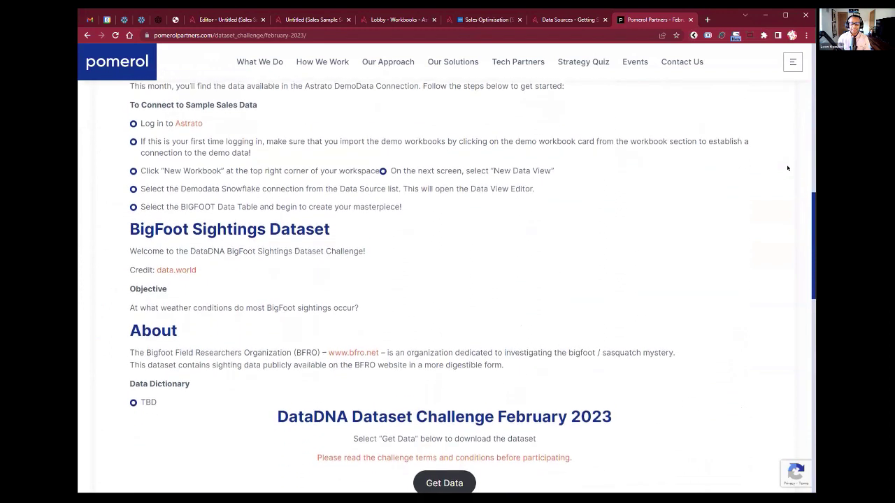